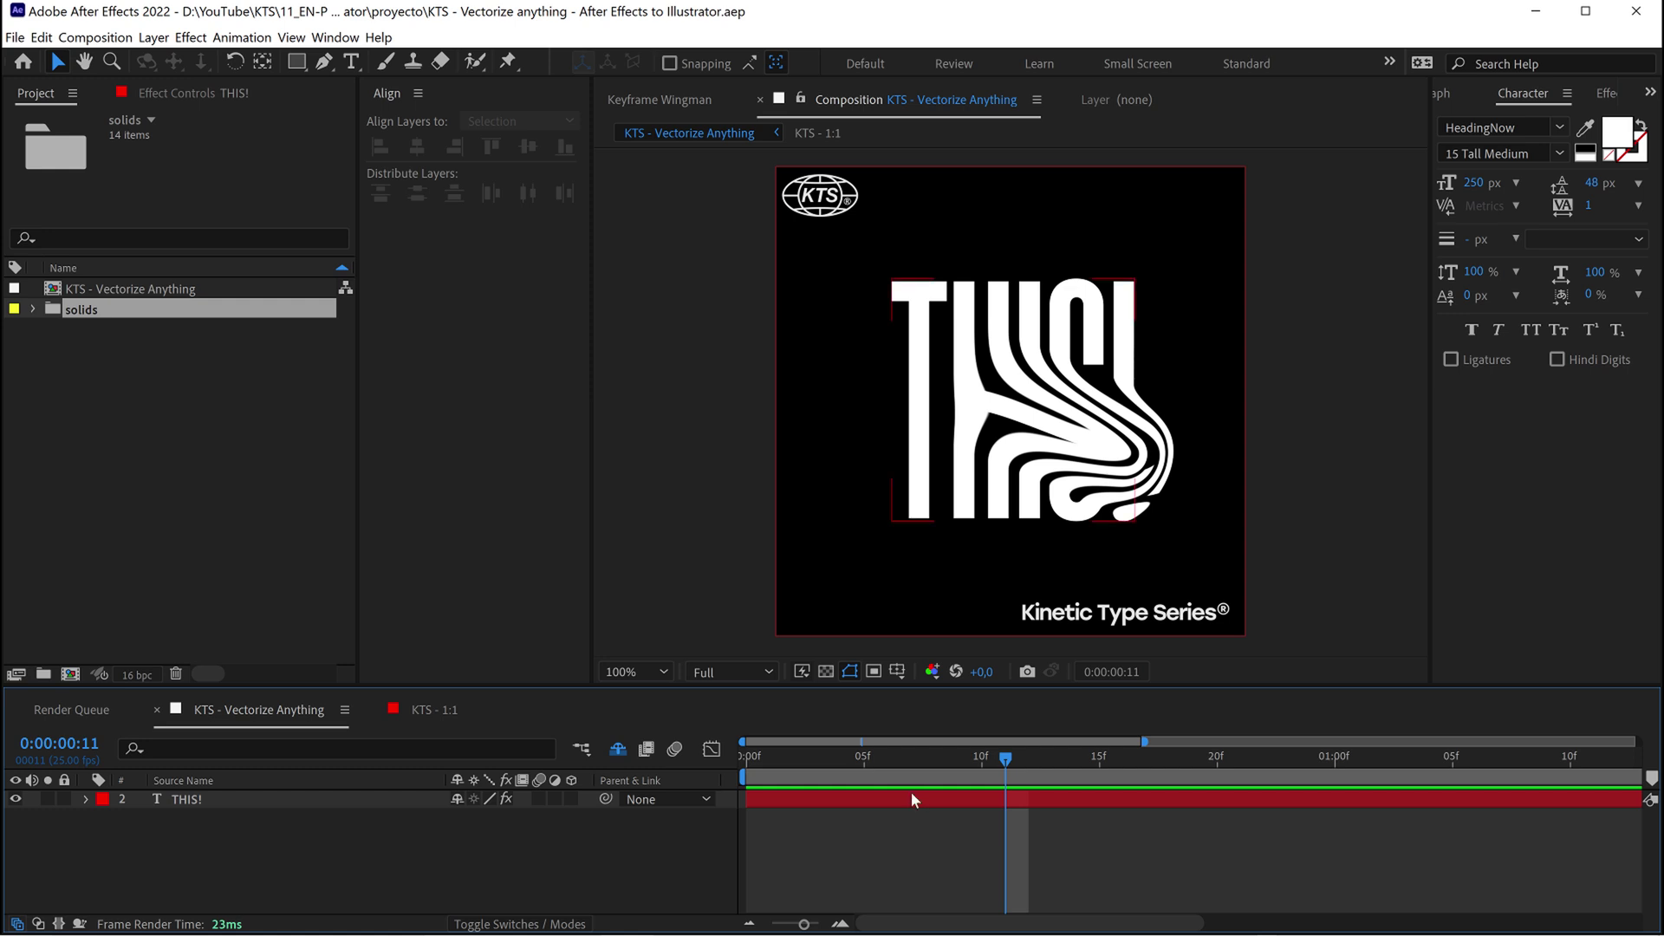
Examine the edges of the warped THIS! lettering at 200% and 400% magnification and compare it with the Illustrator version.
key(period)
key(period)
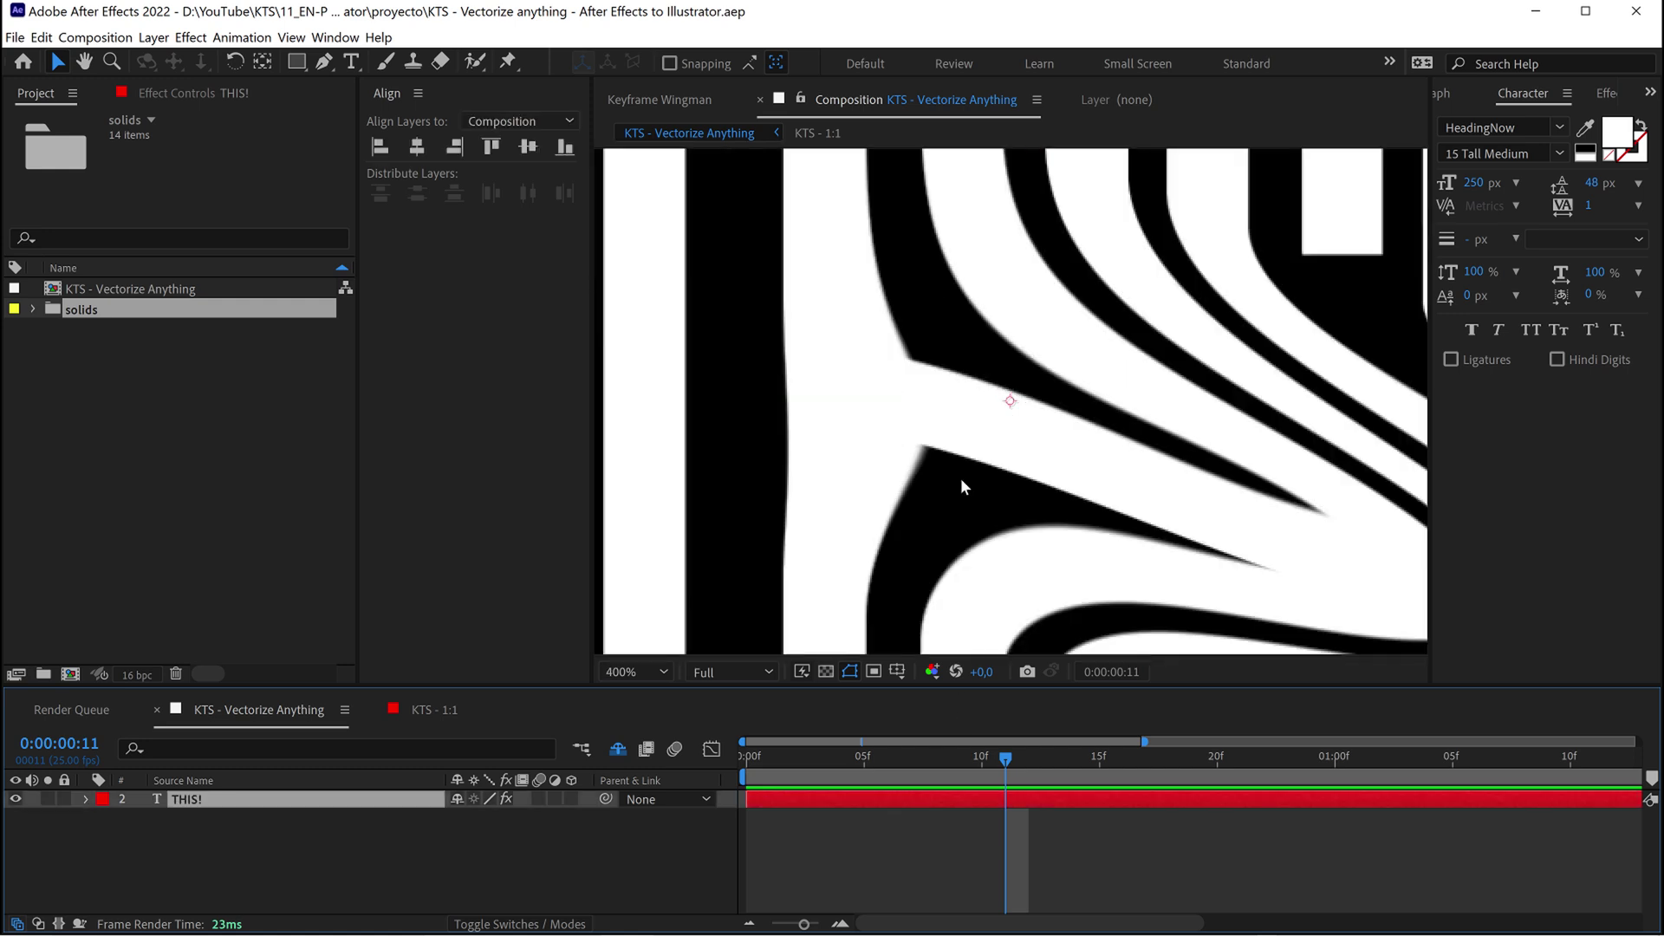
key(comma)
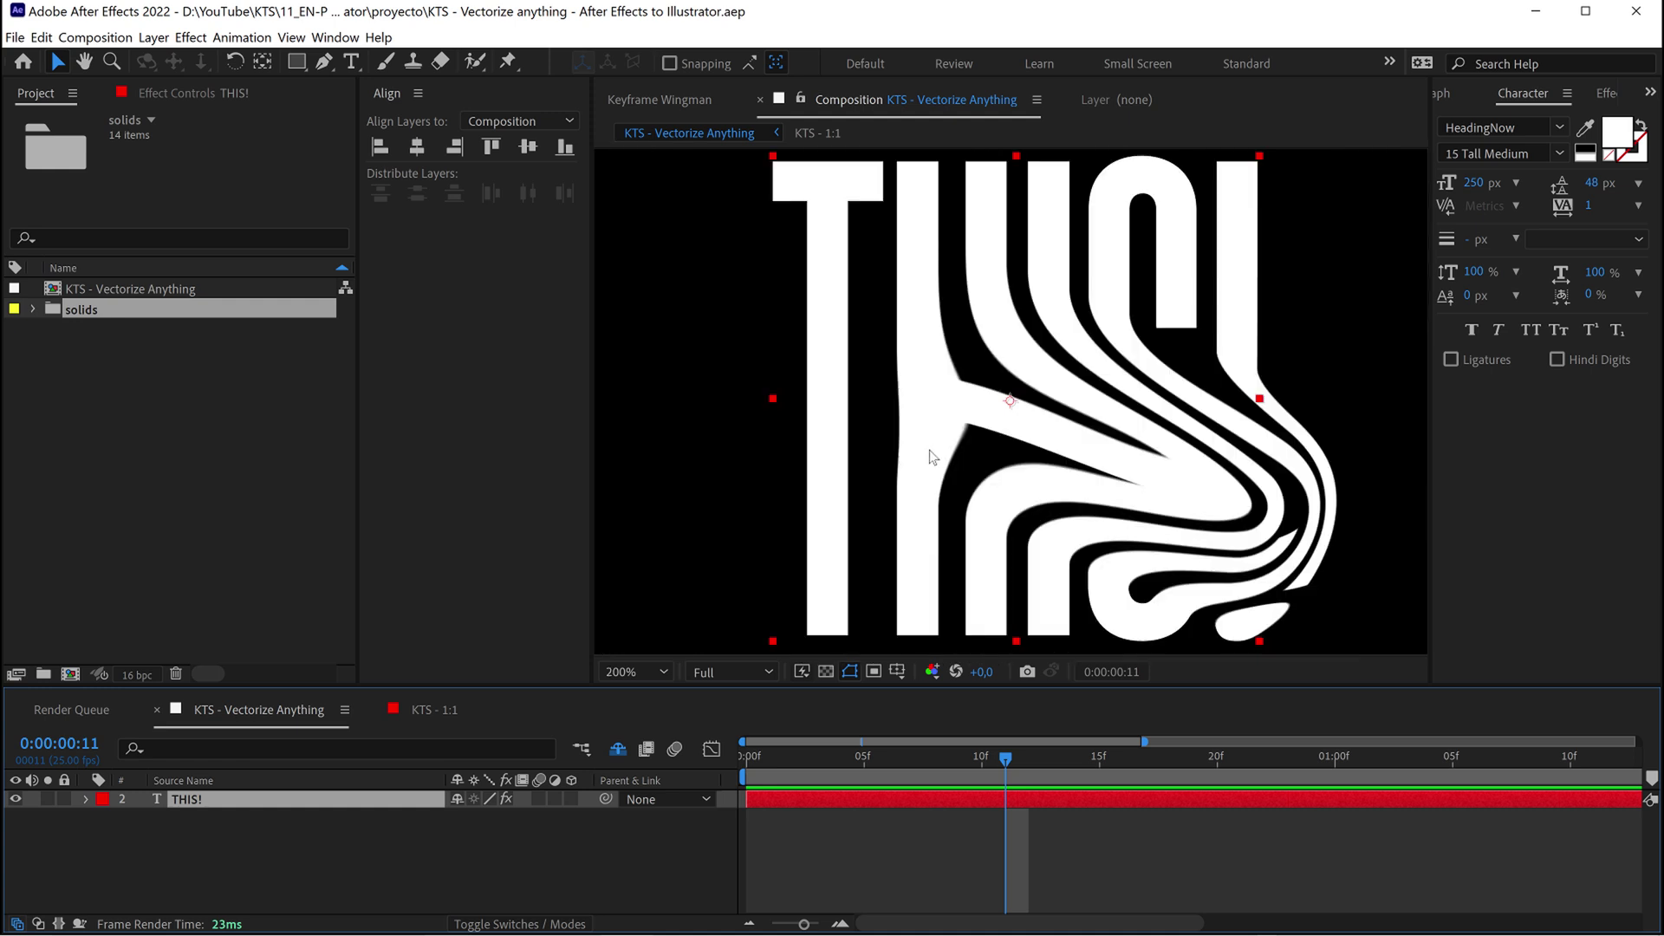
key(comma)
key(period)
key(period)
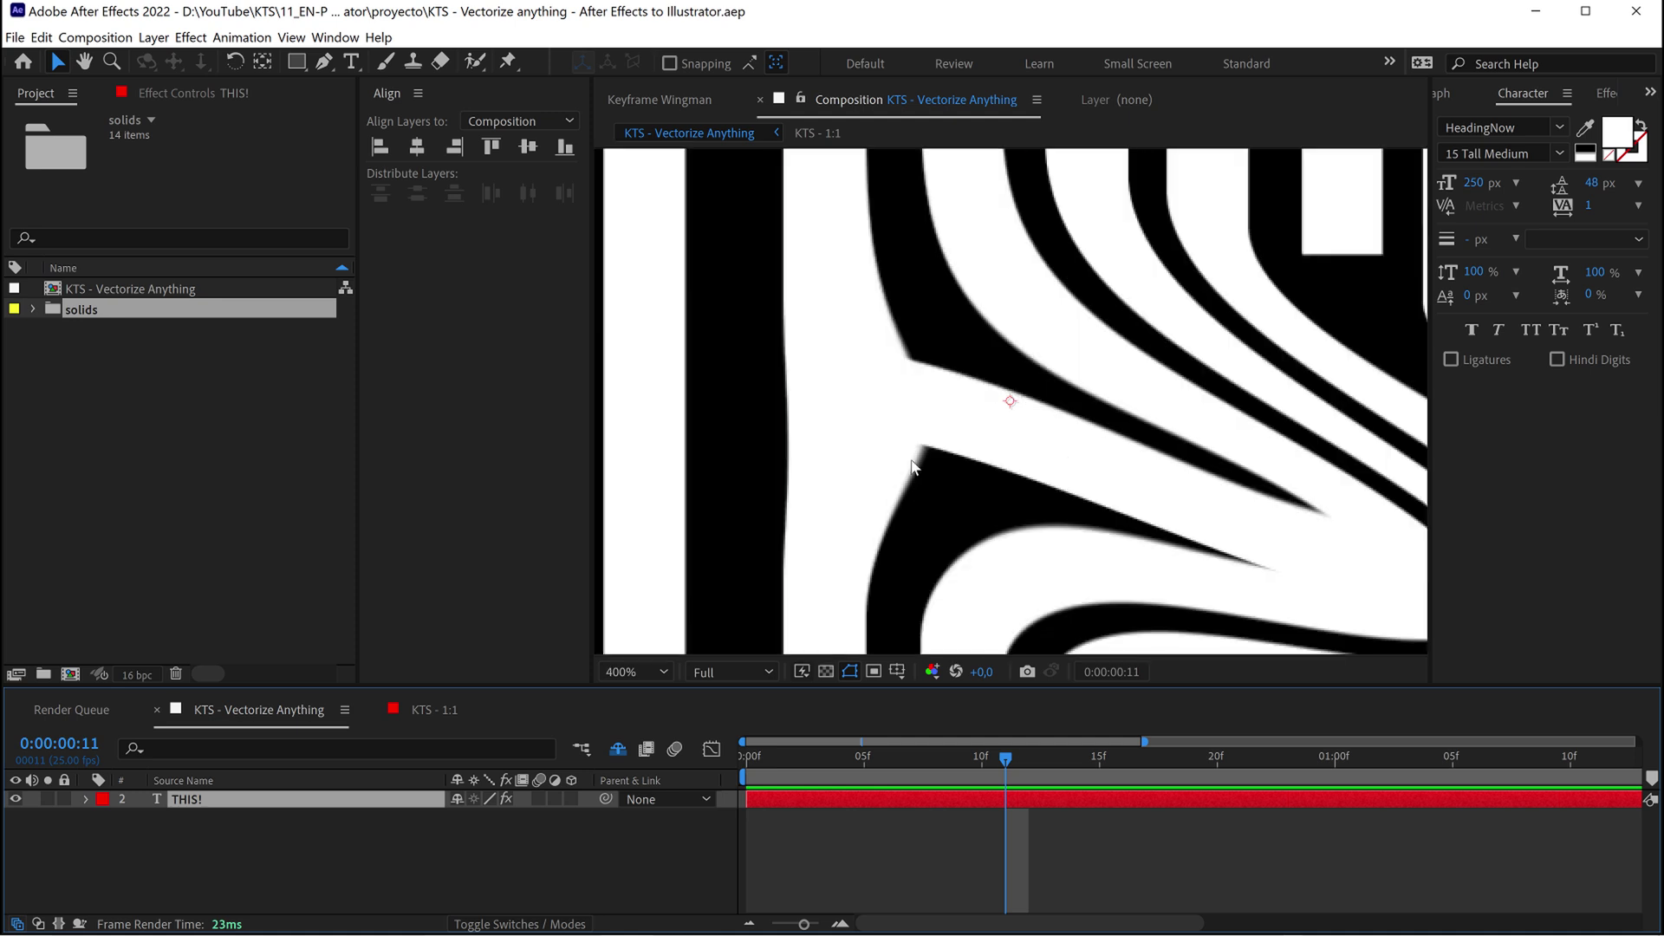
key(comma)
key(comma)
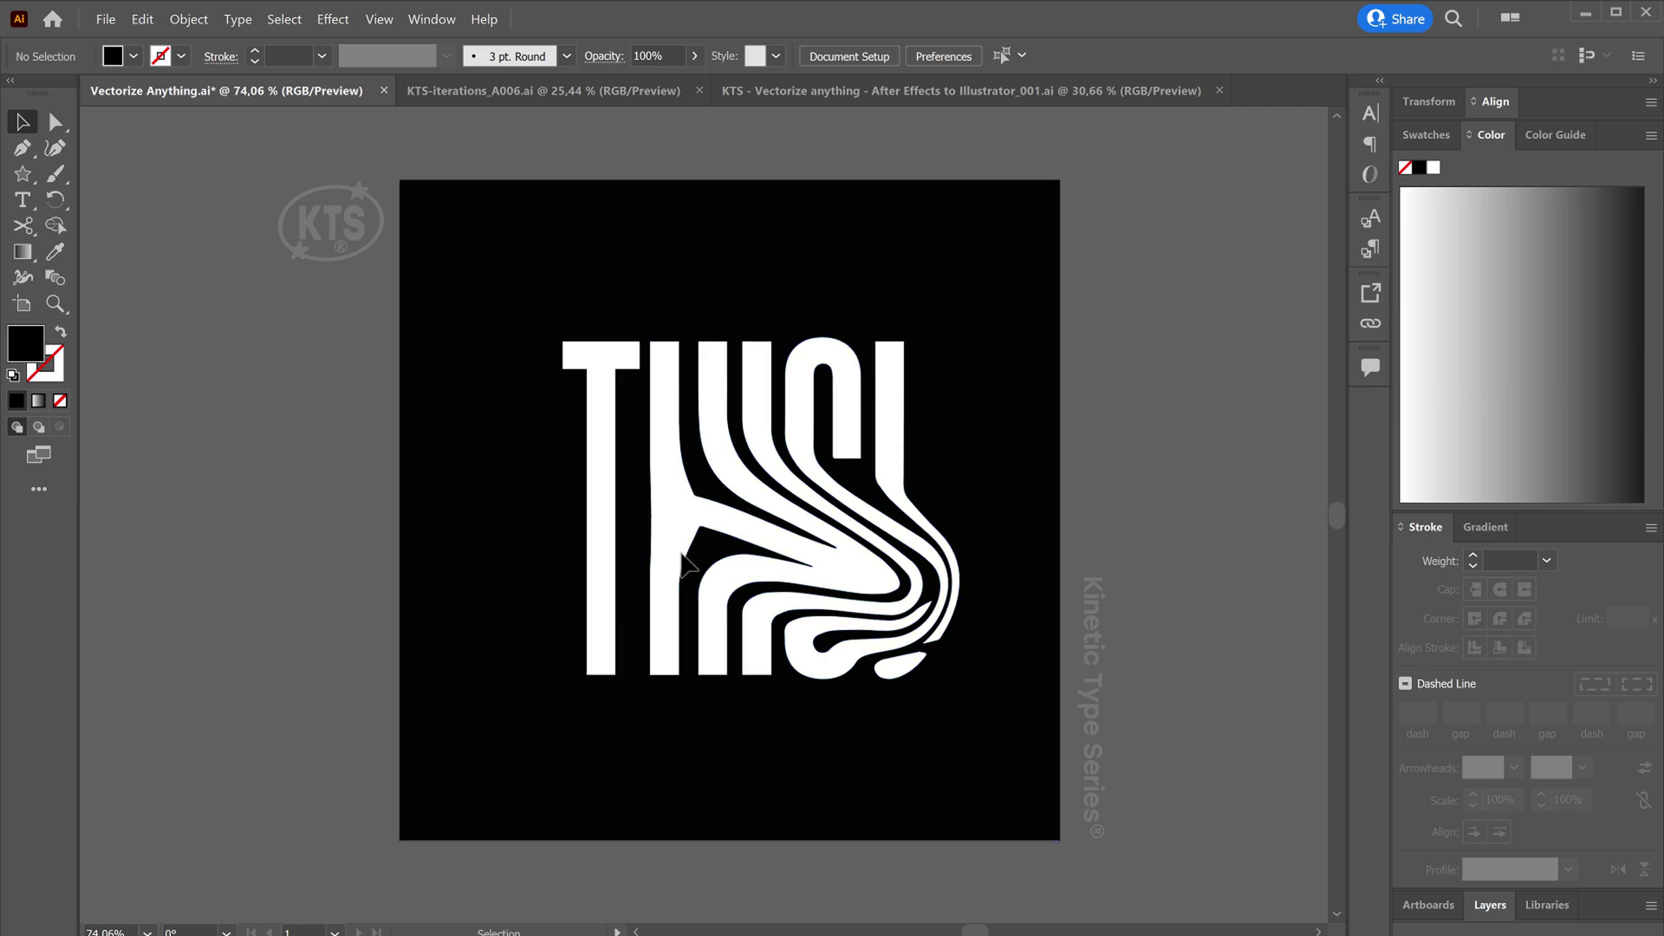
key(a)
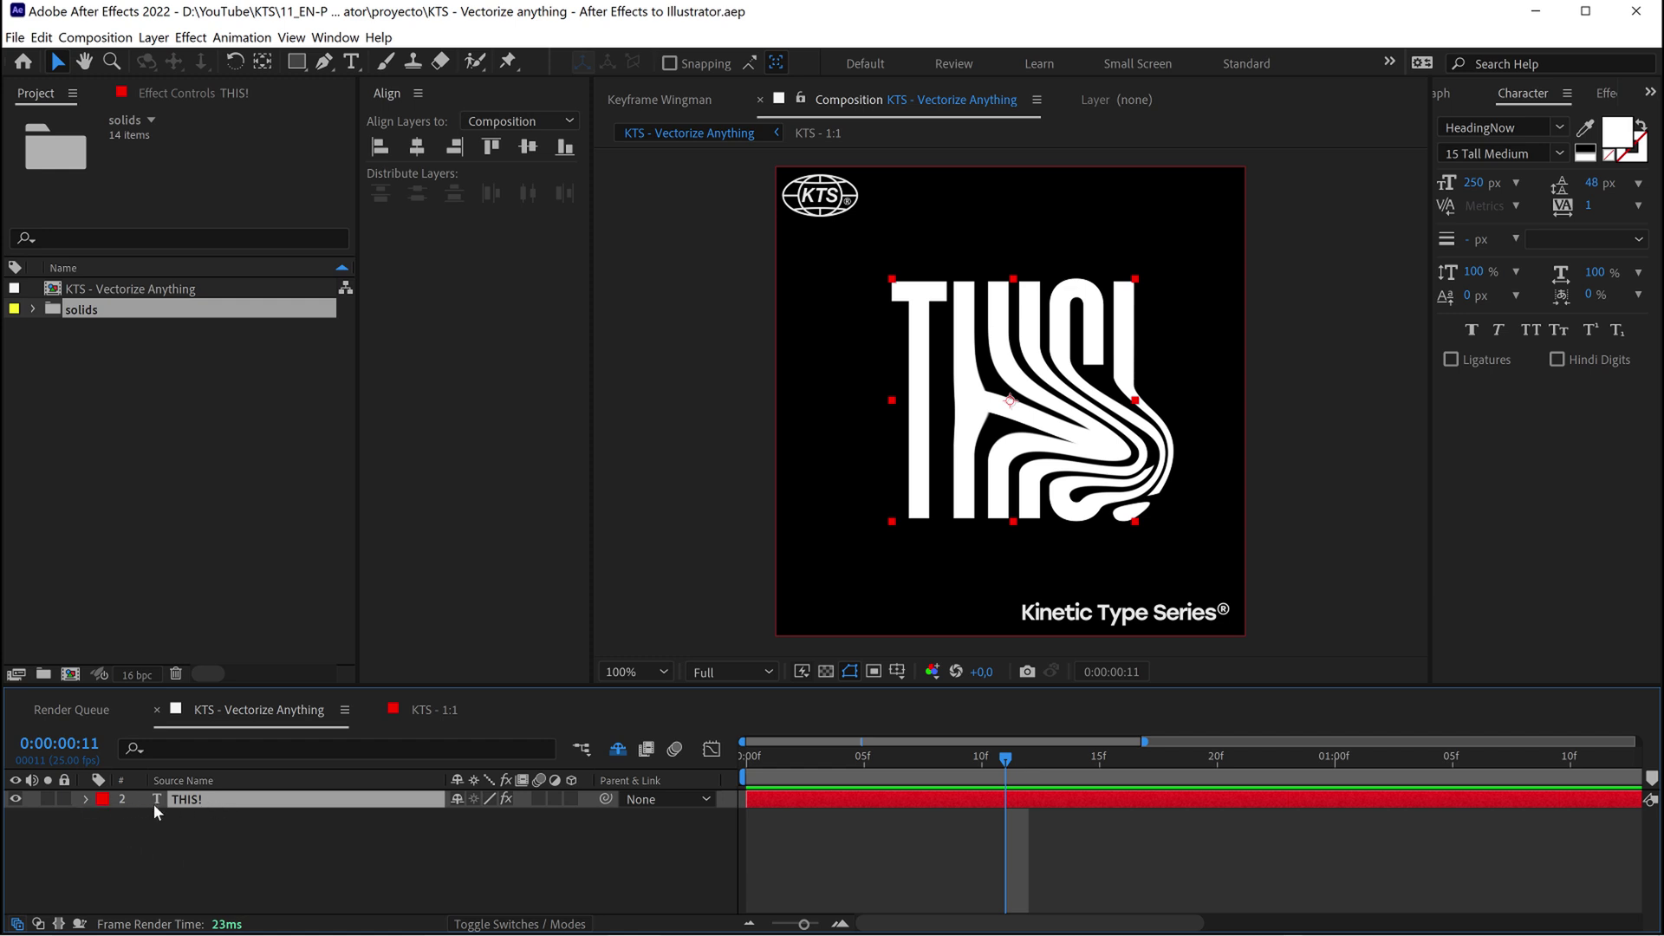
Reveal the CC Smear settings of the THIS! text layer and move the effect's To point to about 844, 657.
click(86, 799)
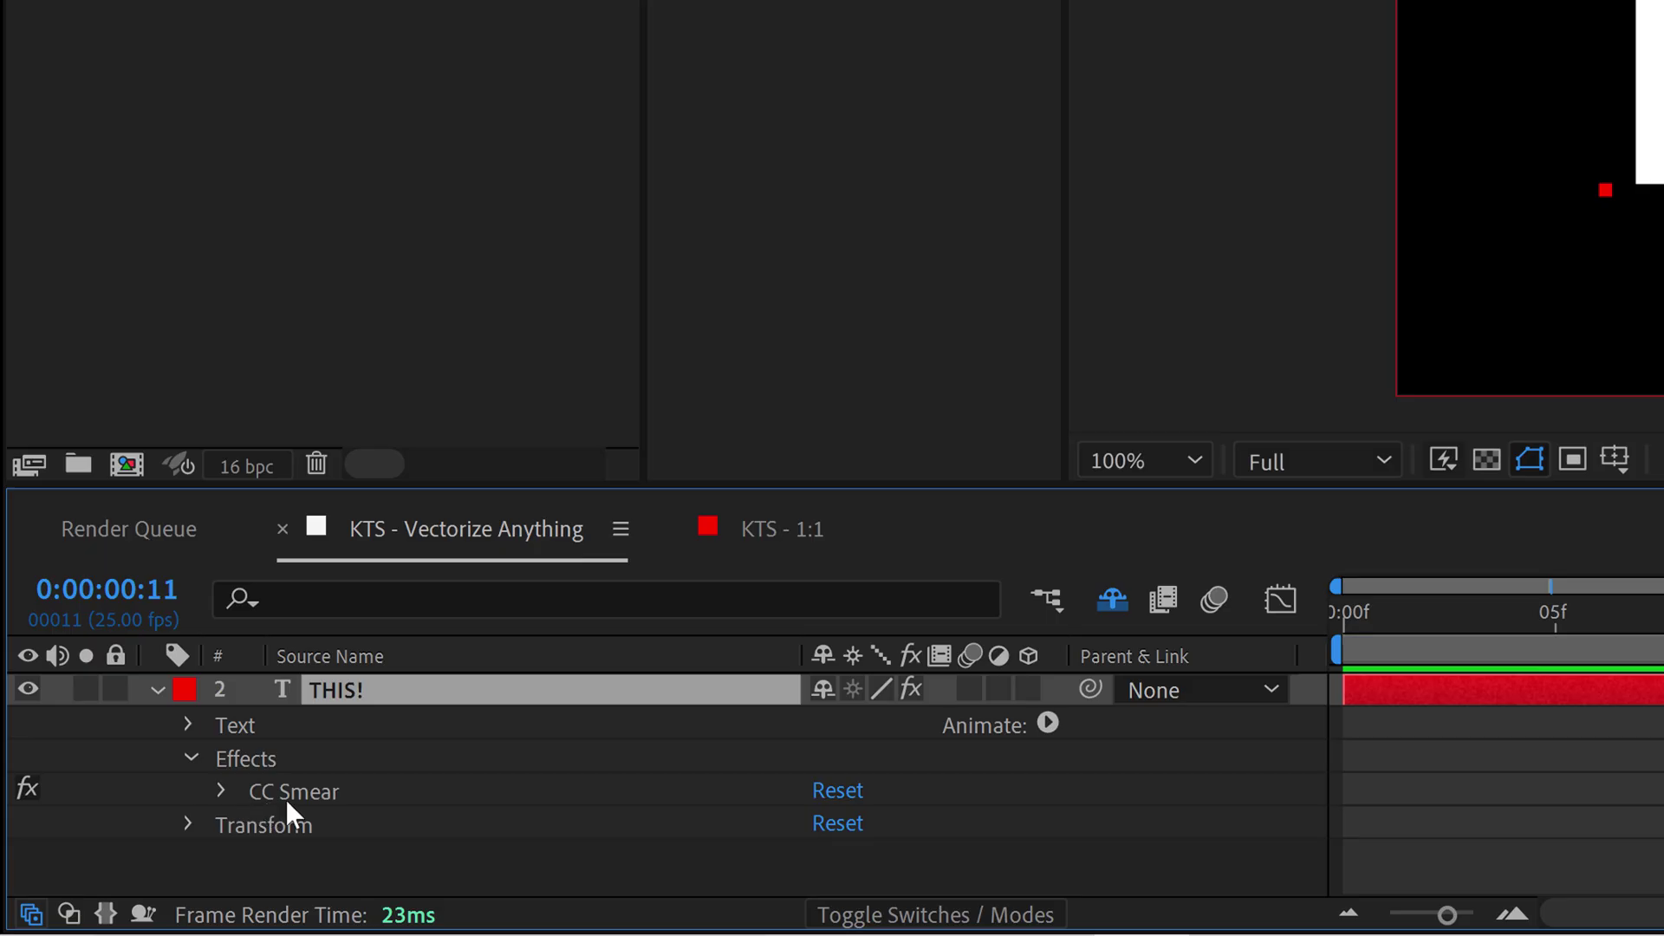
click(312, 799)
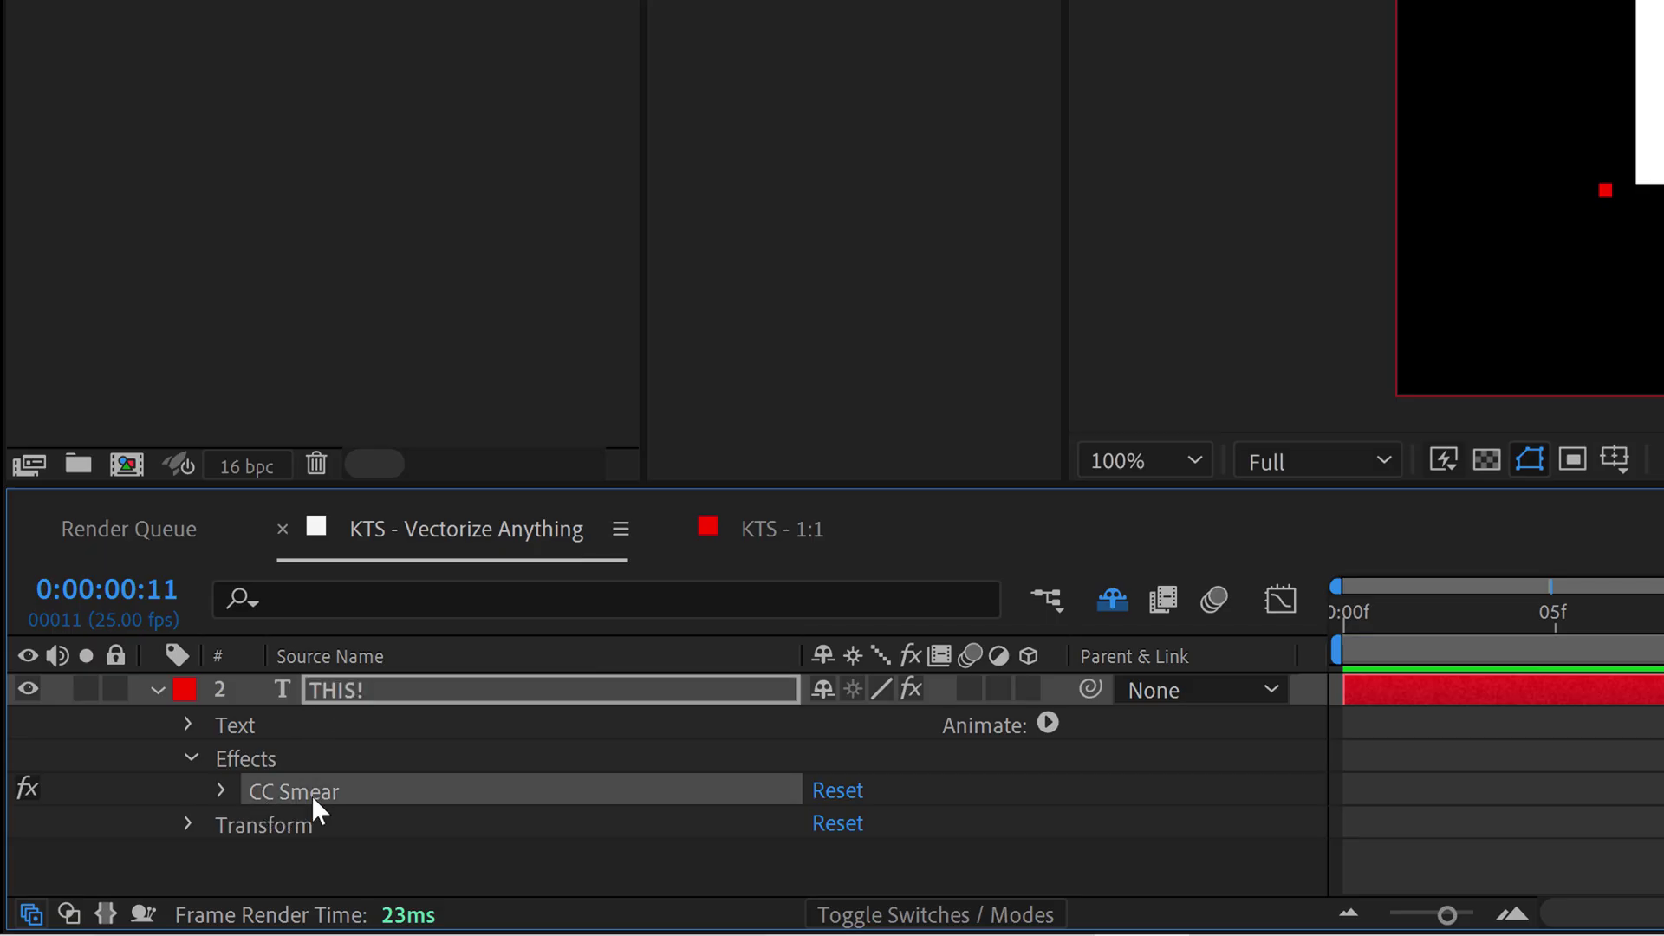
click(217, 791)
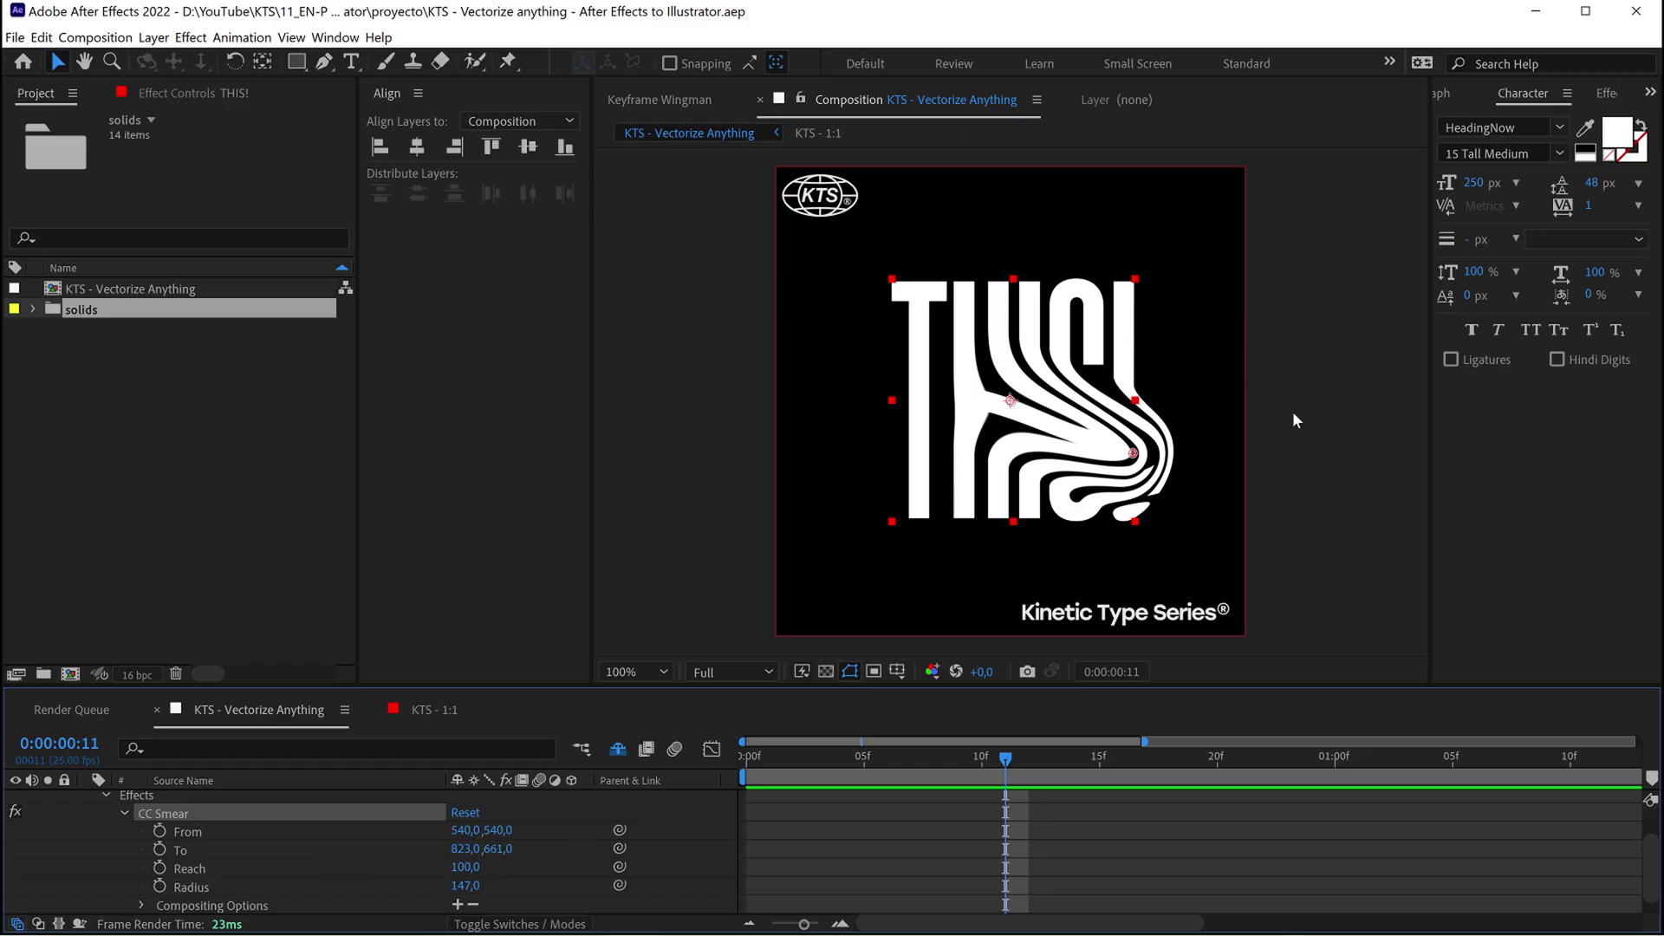
drag(1128, 456, 1140, 453)
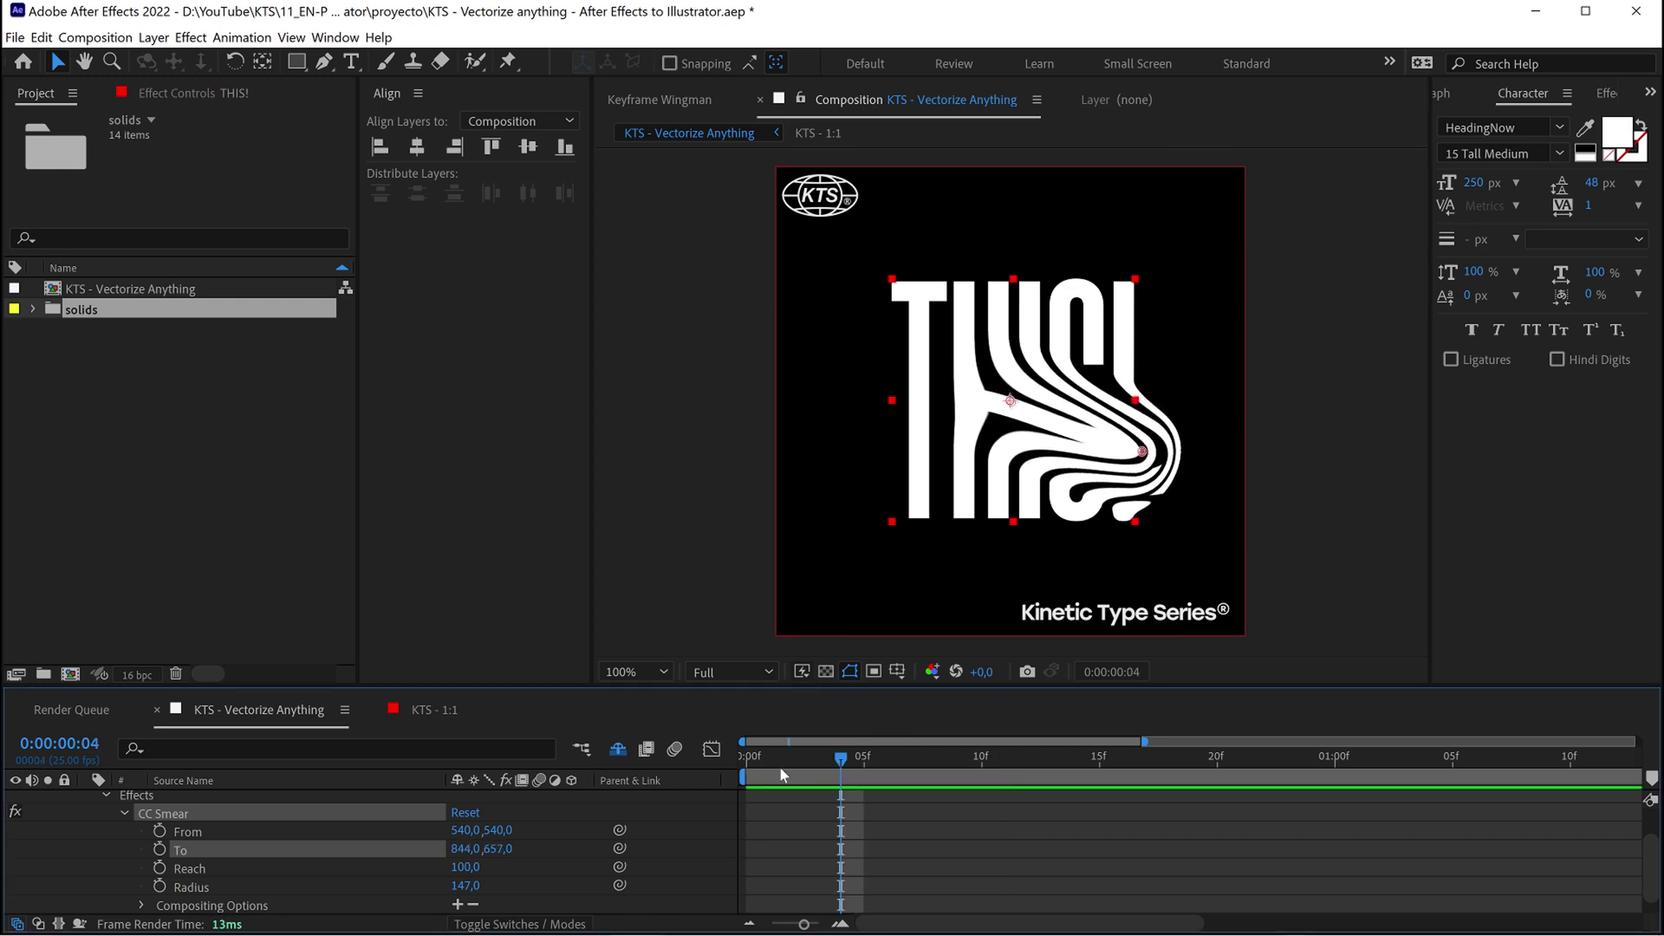
Go to the first frame, 0:00:00:00, and shorten the work area to cover only the start of the composition.
drag(783, 774, 746, 774)
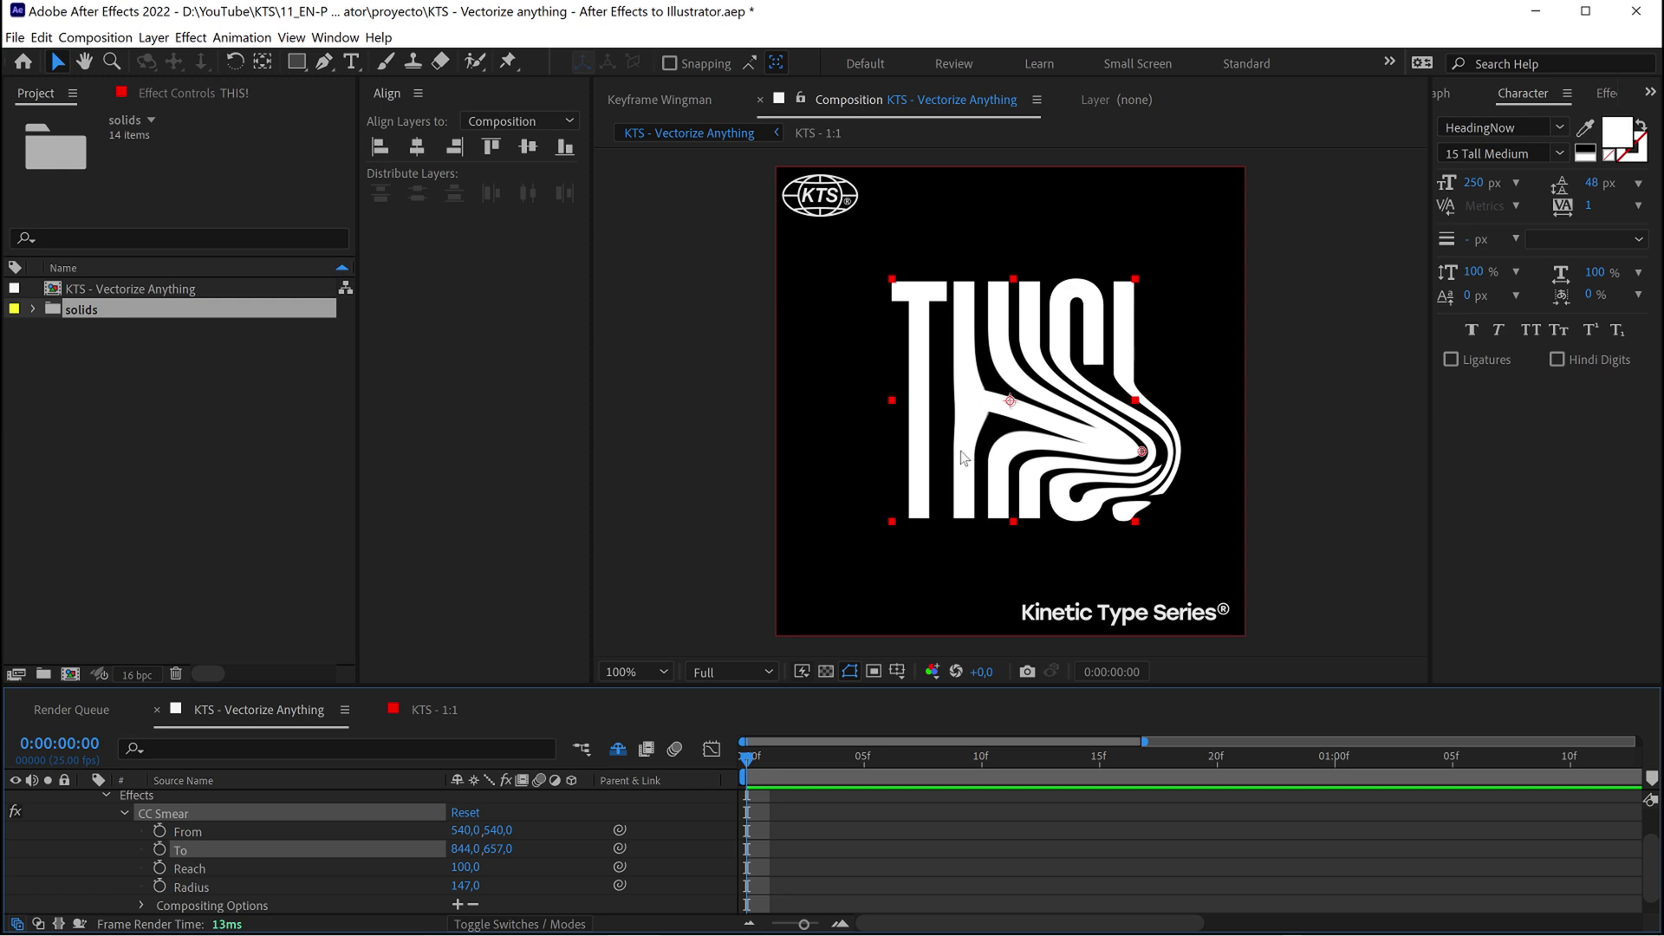
drag(804, 924, 759, 924)
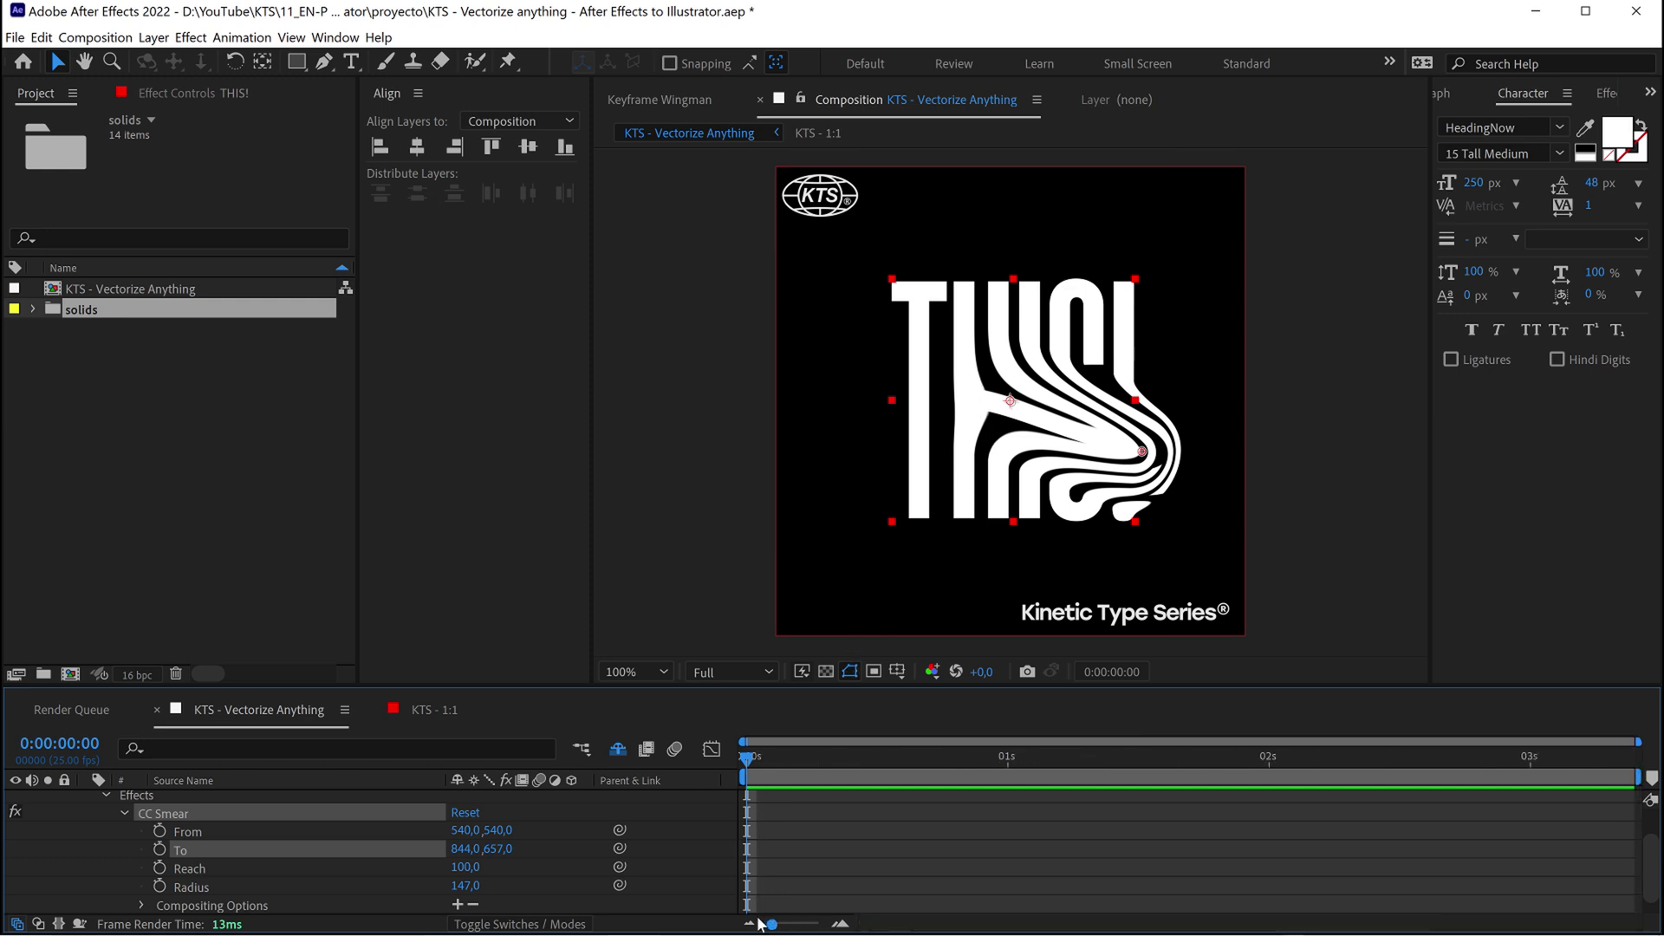
click(1634, 785)
drag(1637, 778, 1083, 781)
click(745, 767)
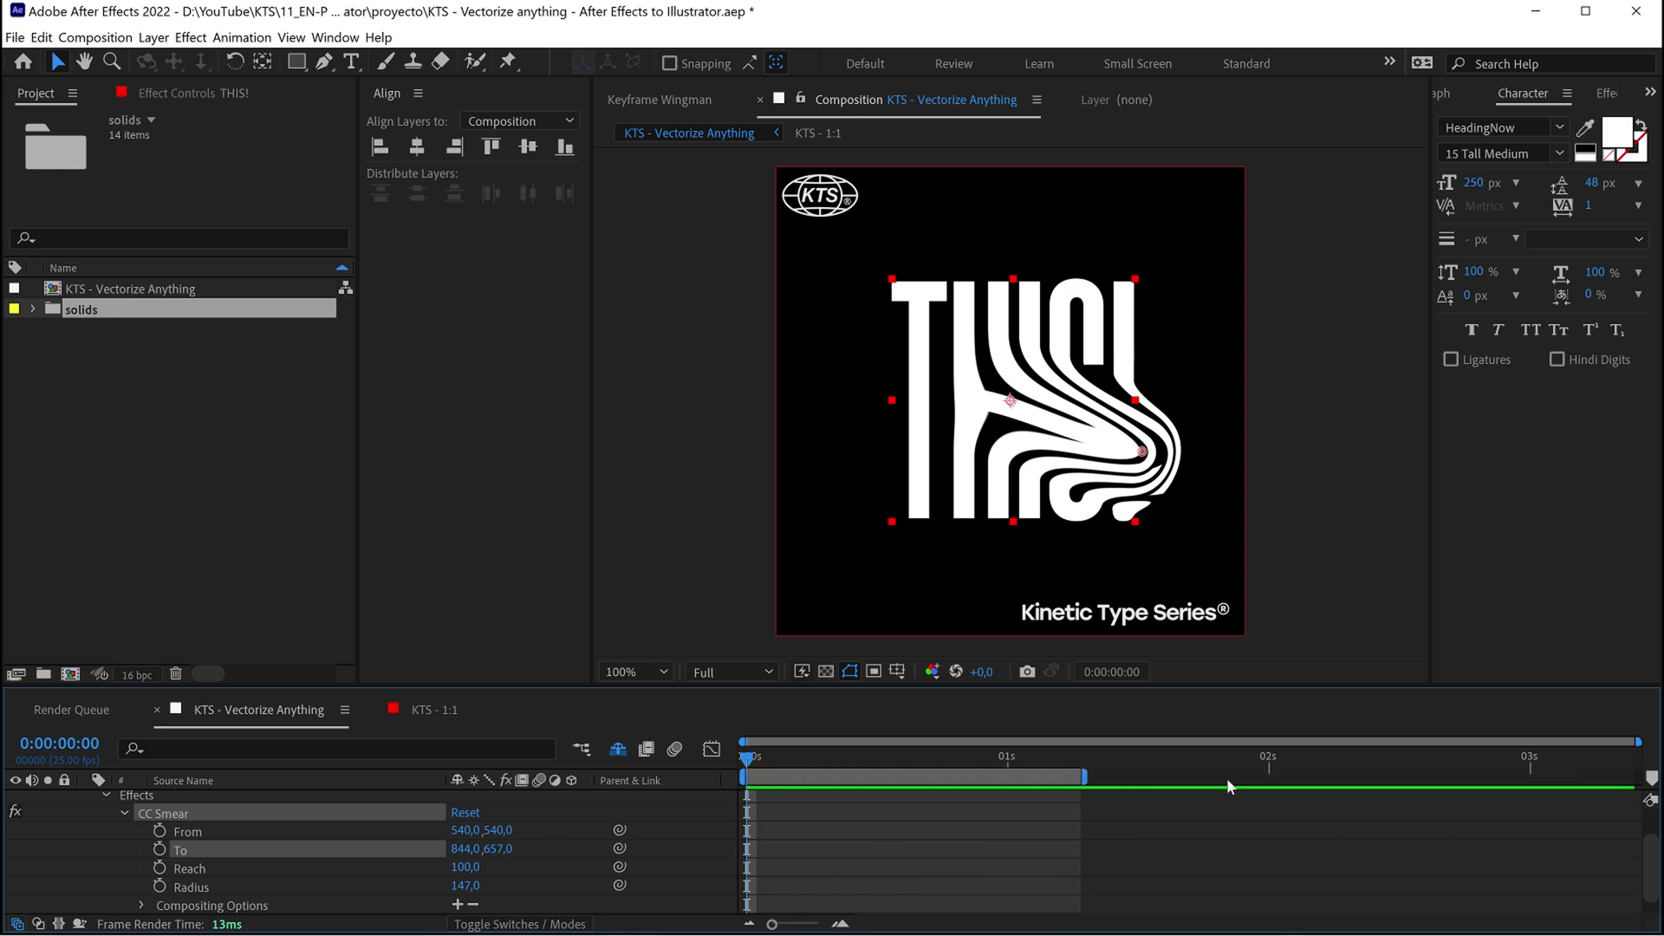
drag(1229, 787, 720, 784)
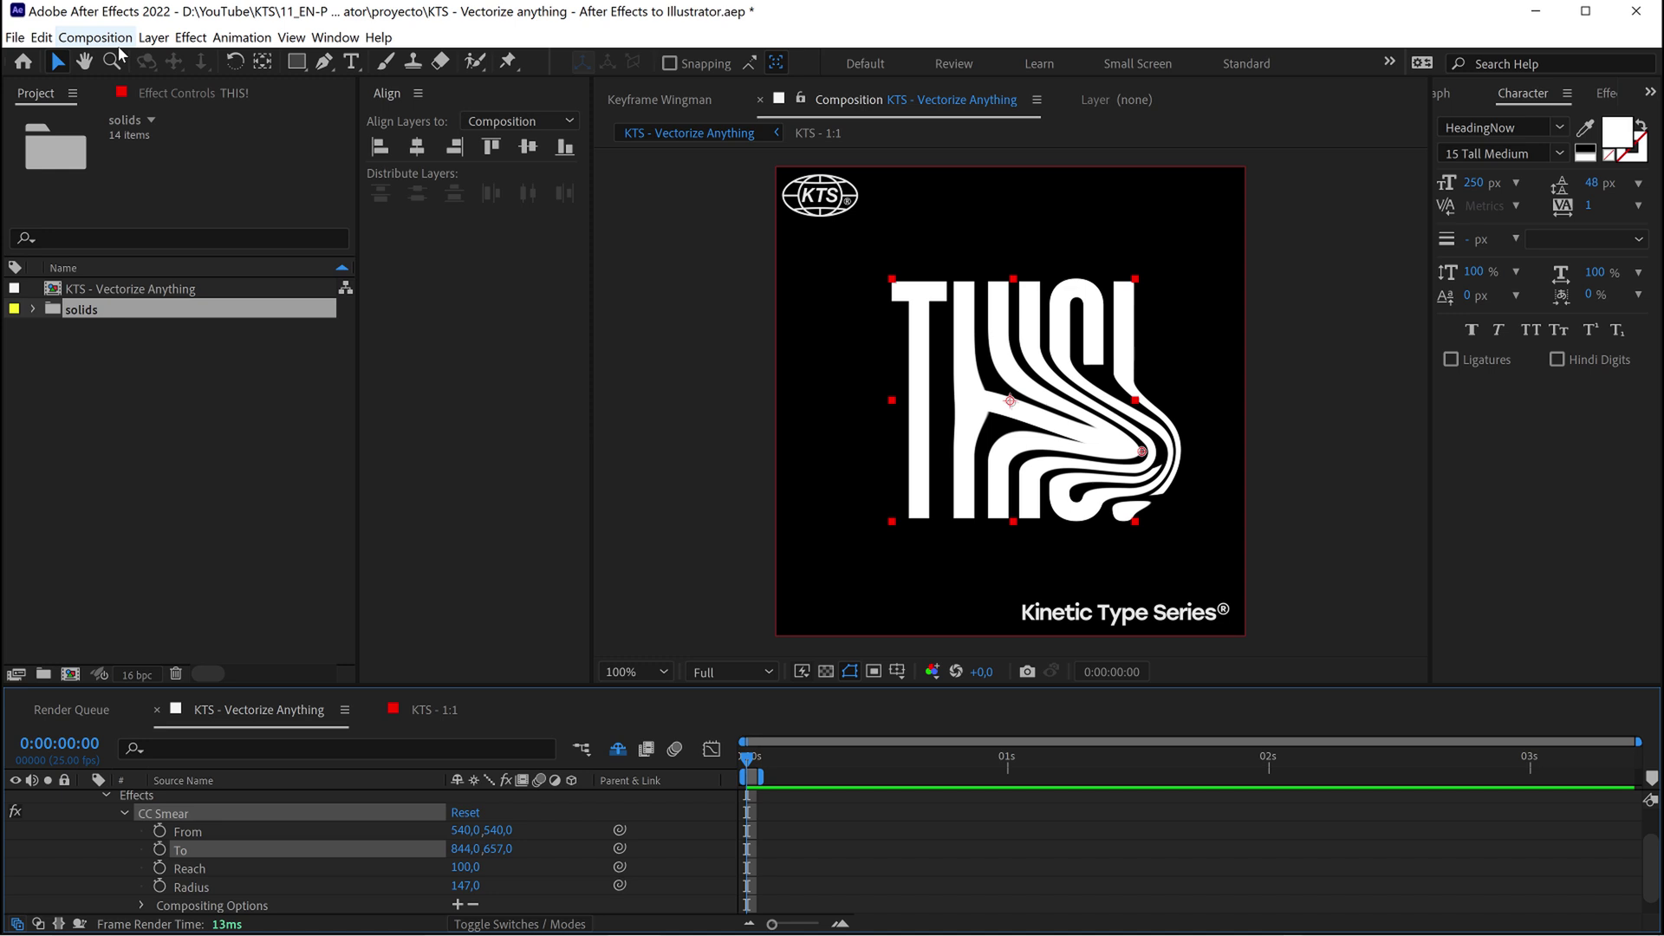
Add the KTS - Vectorize Anything composition to the render queue with PNG Sequence as its output format.
click(94, 37)
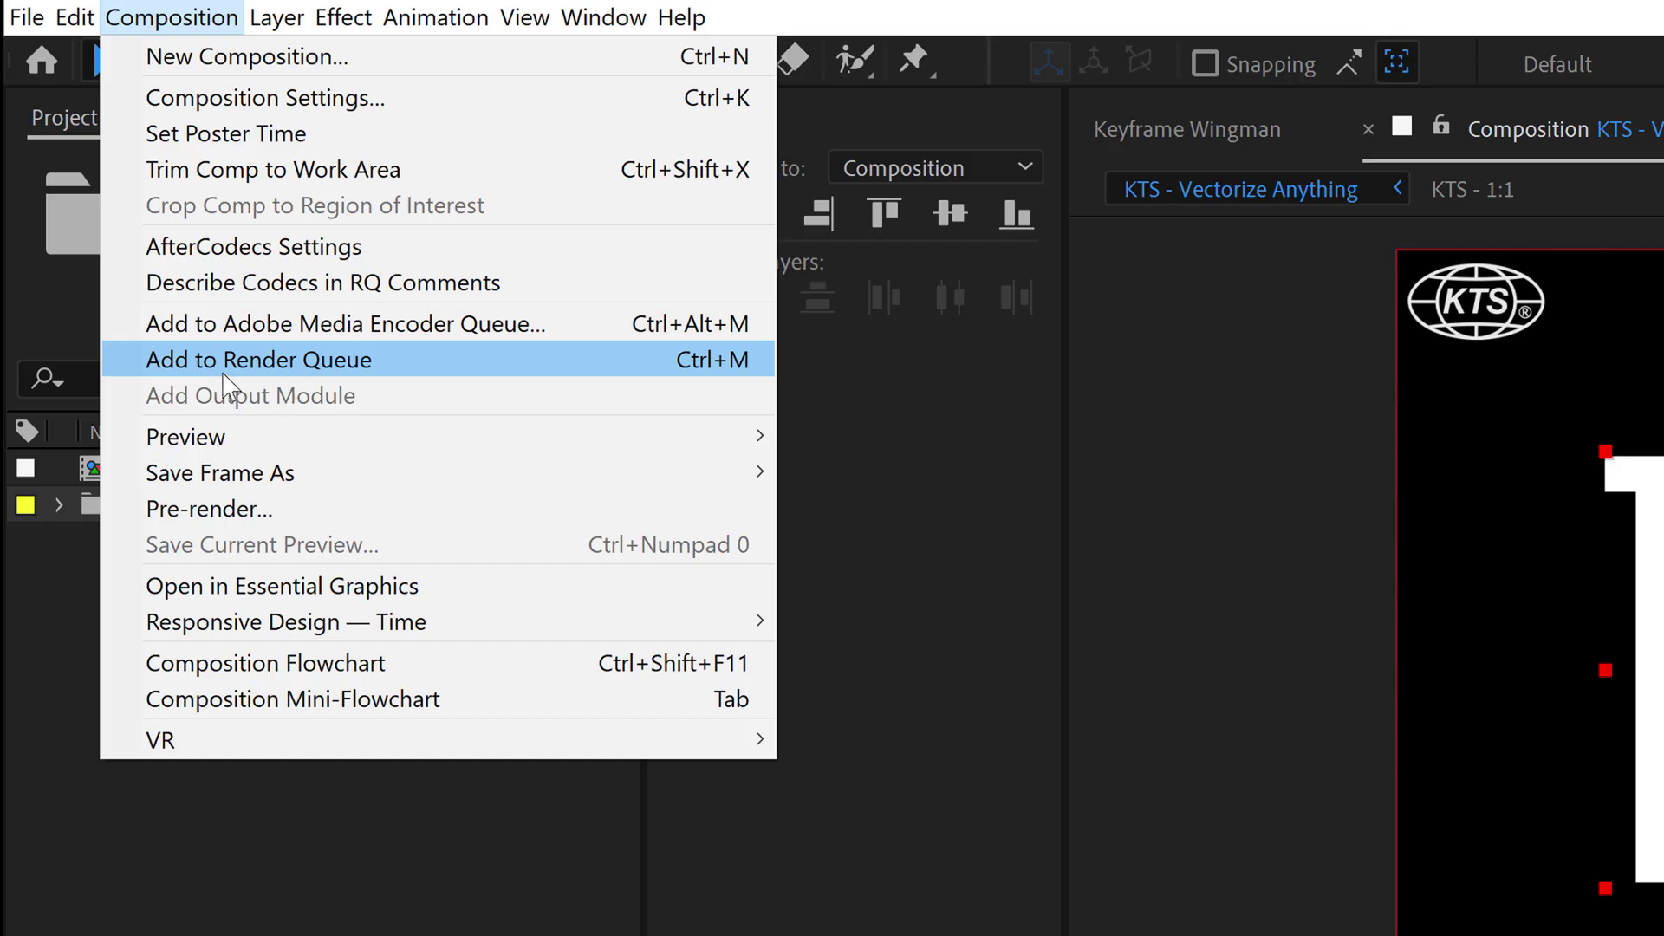
click(236, 364)
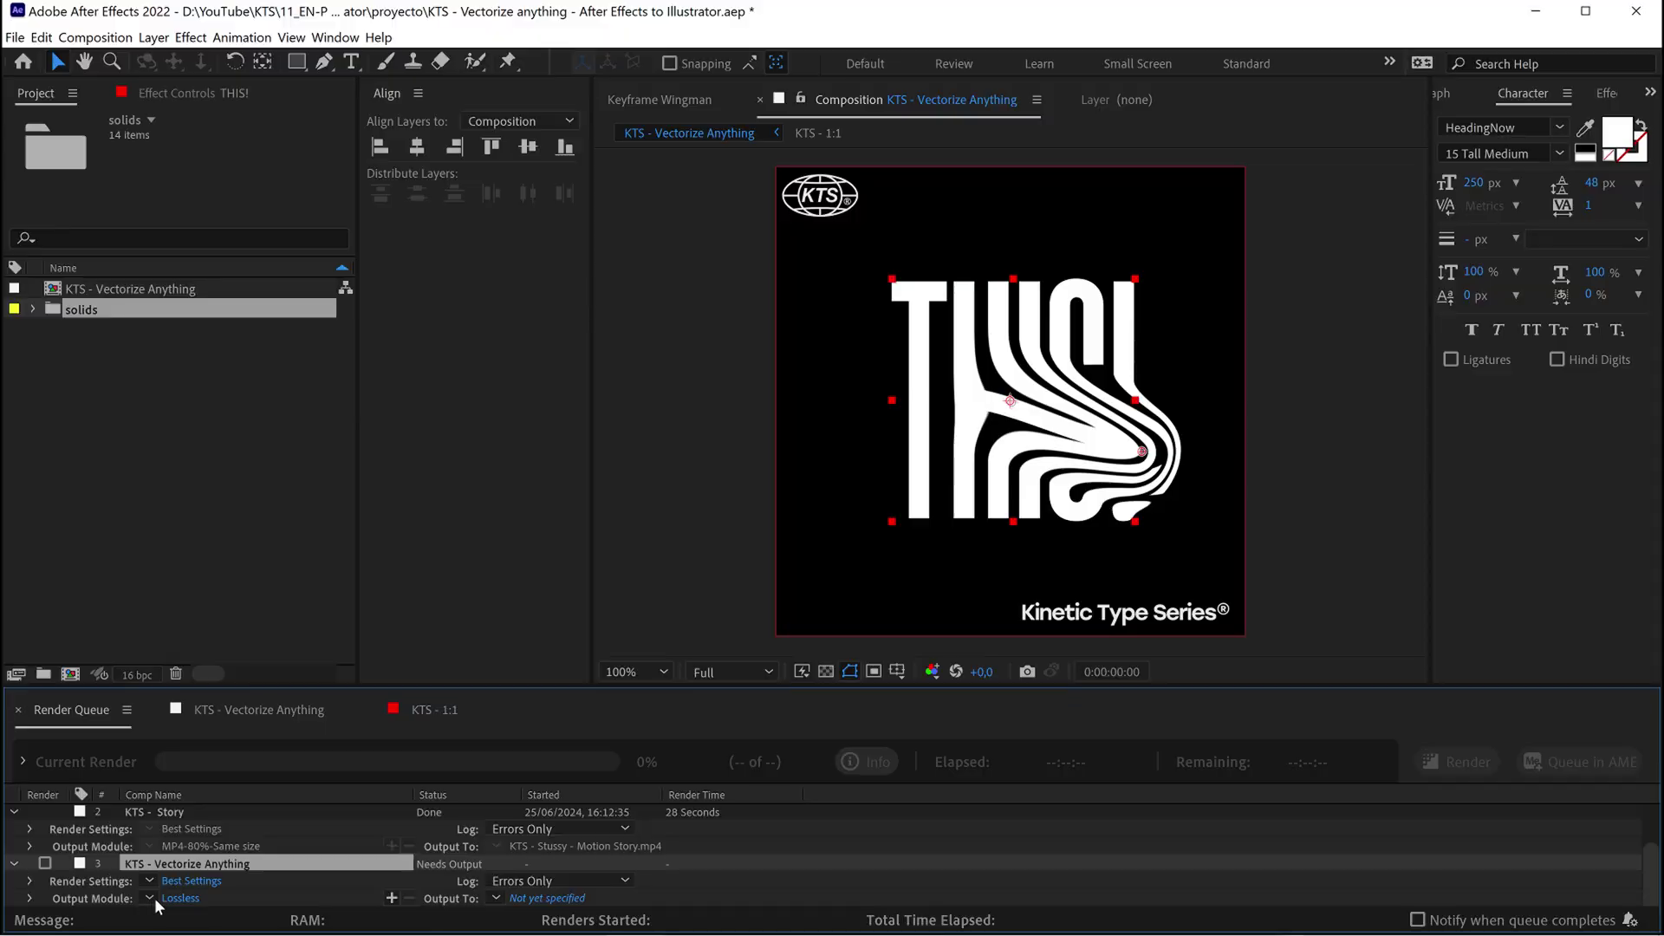
click(179, 898)
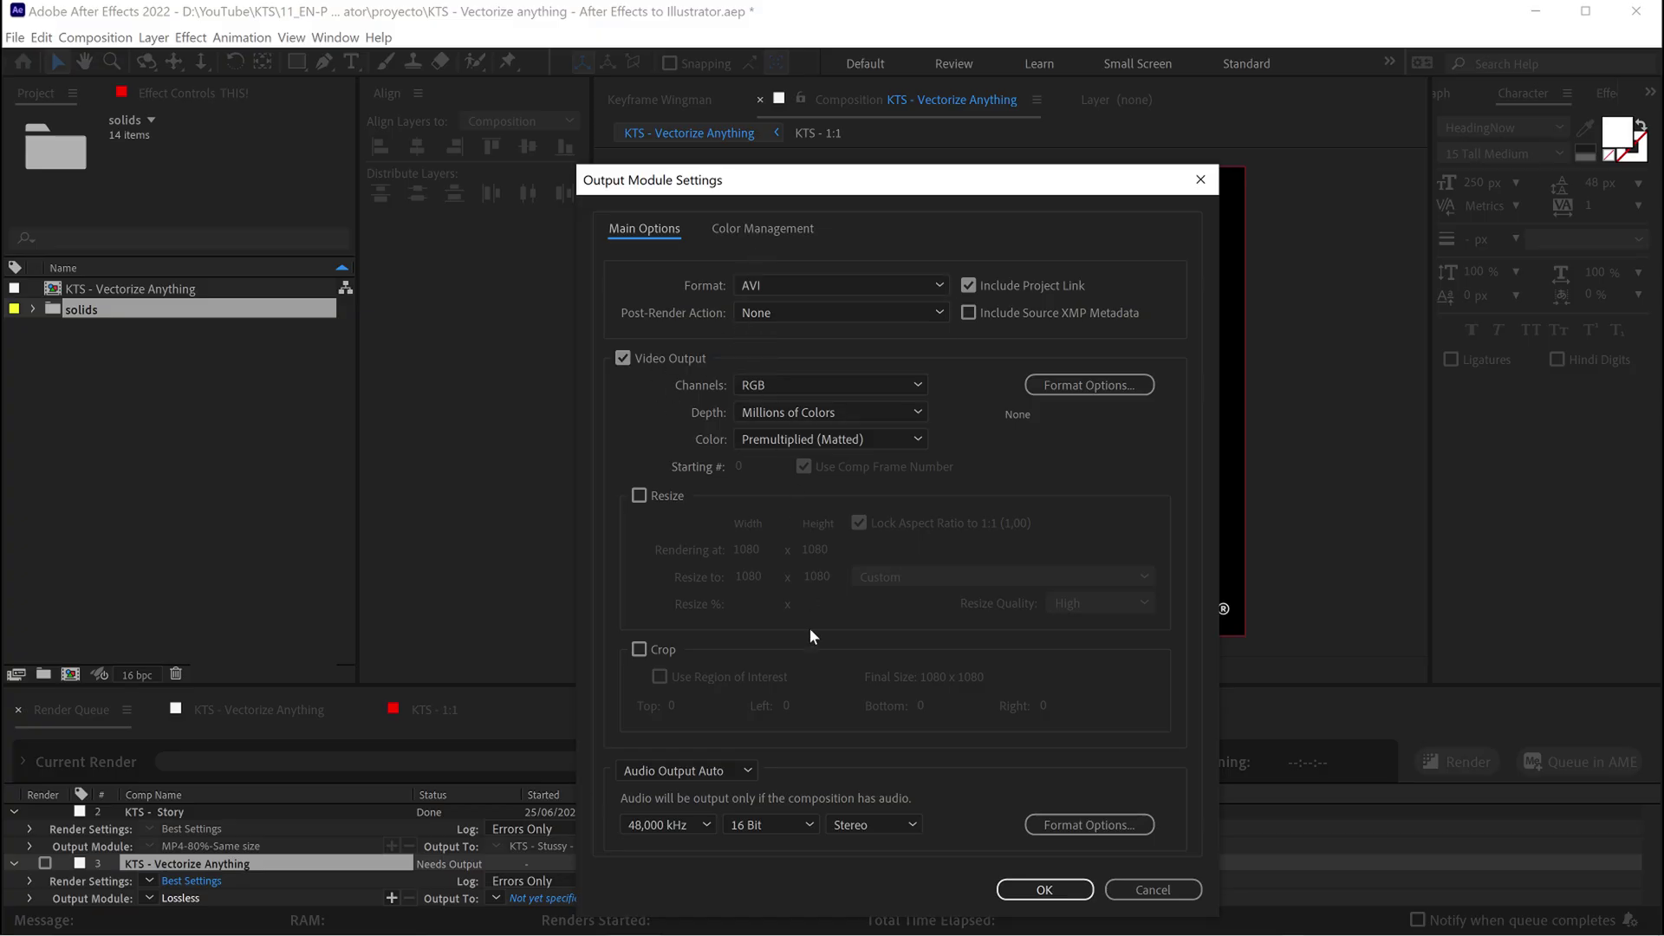
click(797, 283)
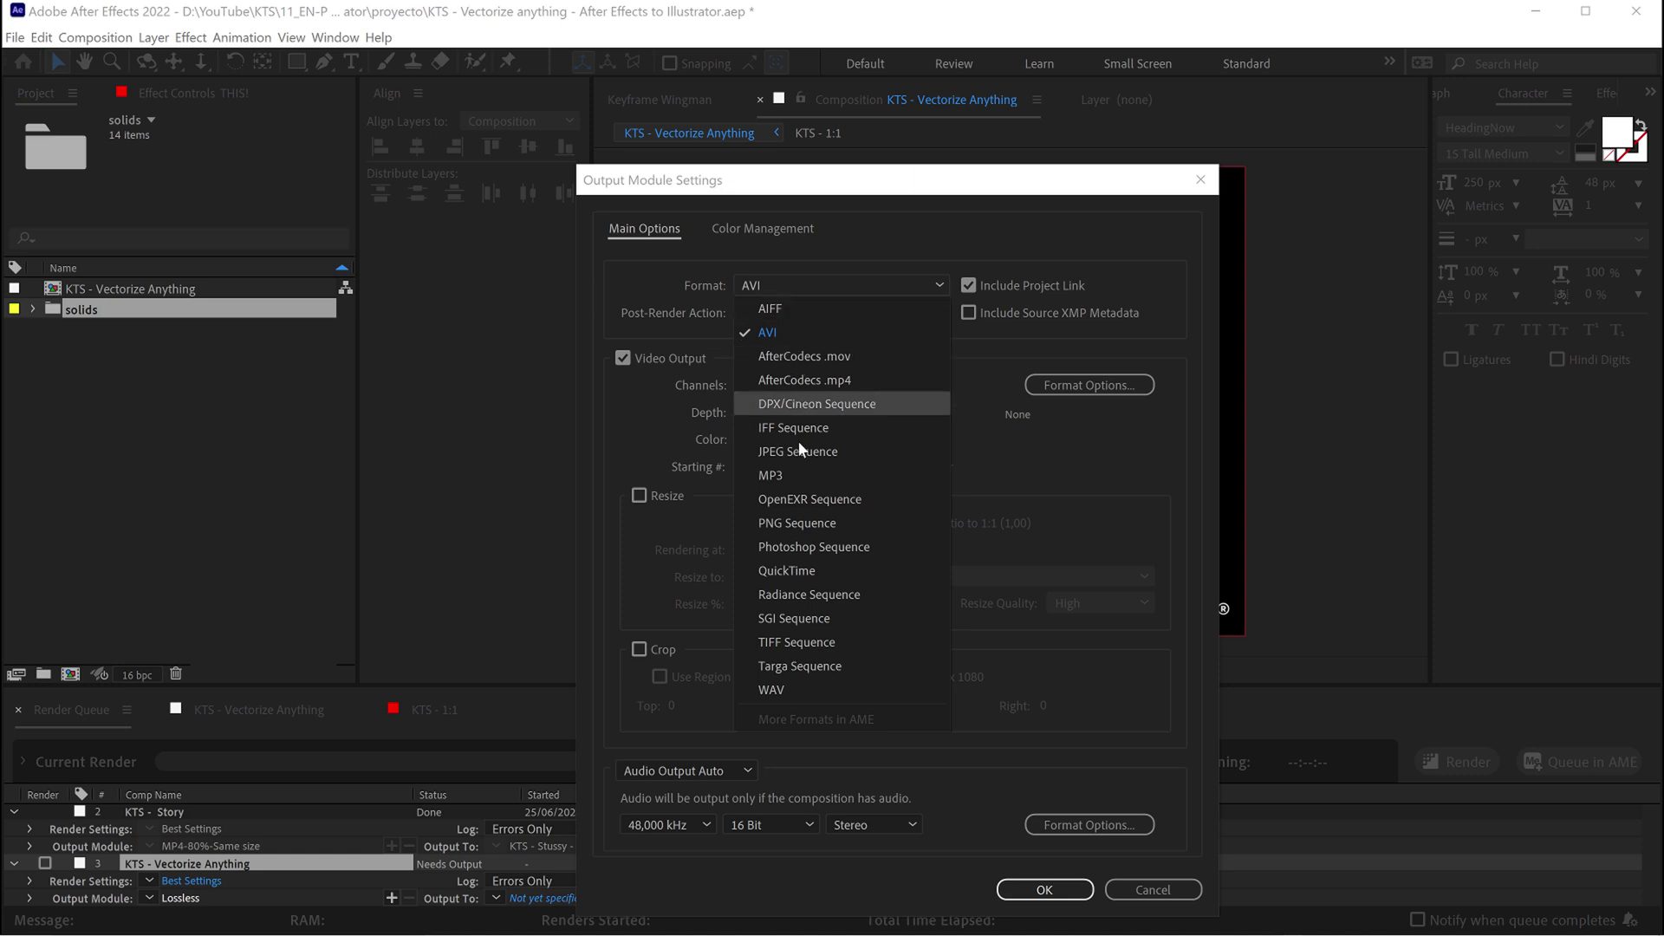
click(799, 524)
key(Return)
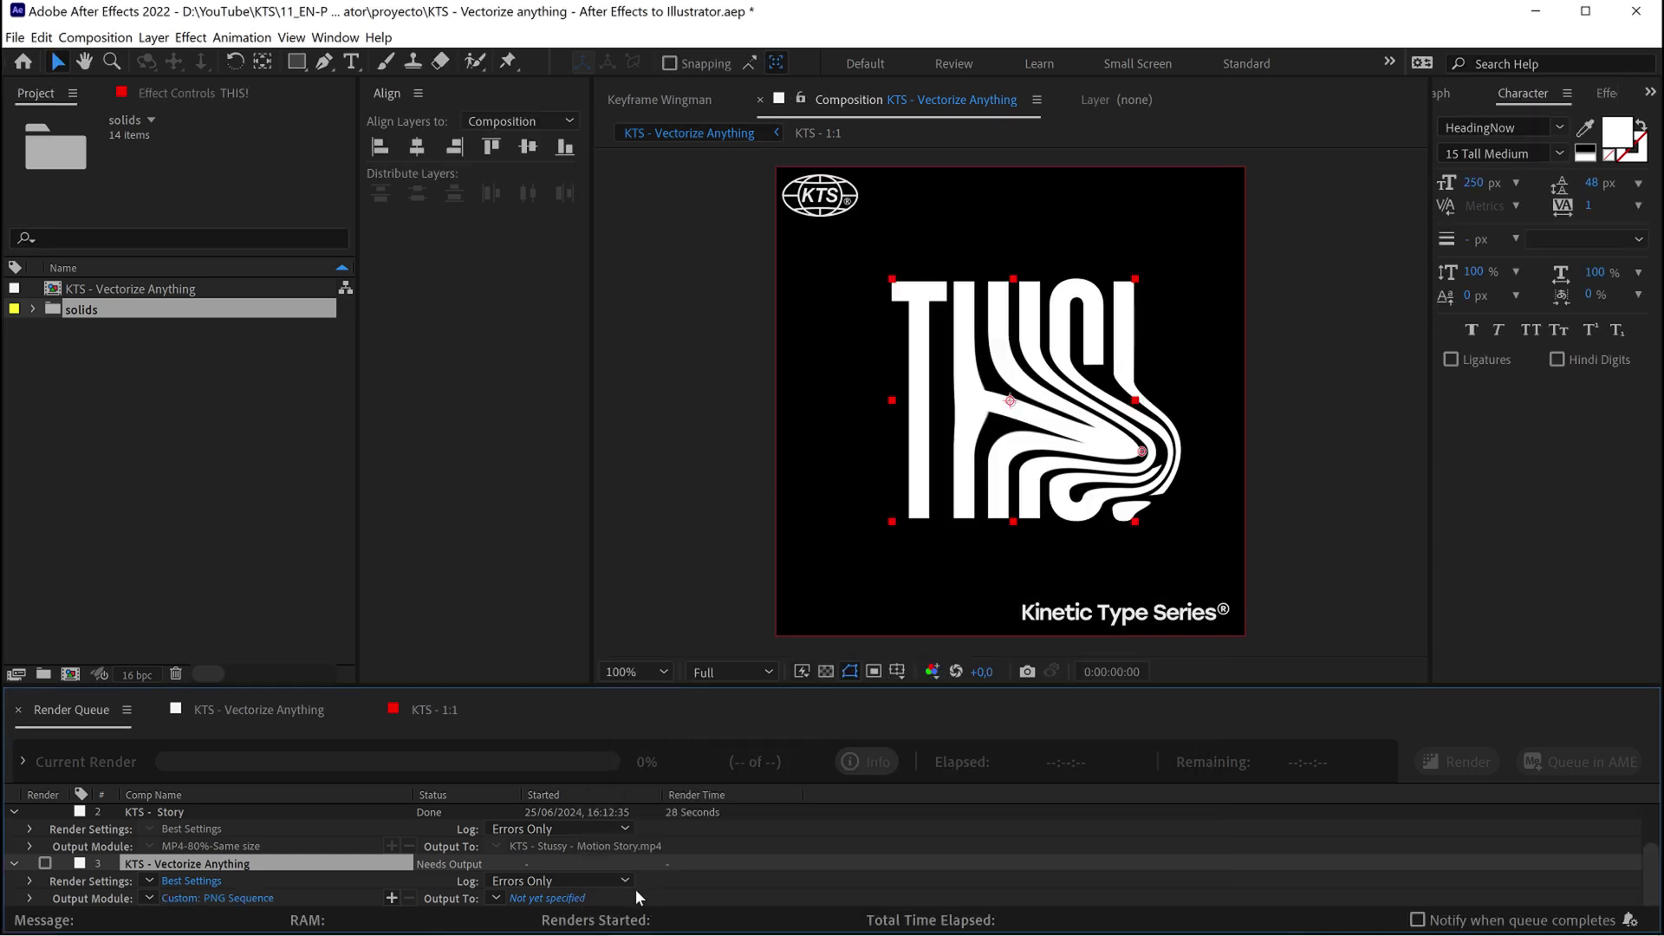
Accept the output location for the PNG Sequence and render the queued composition.
click(554, 898)
key(Return)
click(1453, 768)
Switch to Illustrator, place image1_00000_00000.png in the Vectorize Anything document and align it with the artboard.
mouse_move(1107, 934)
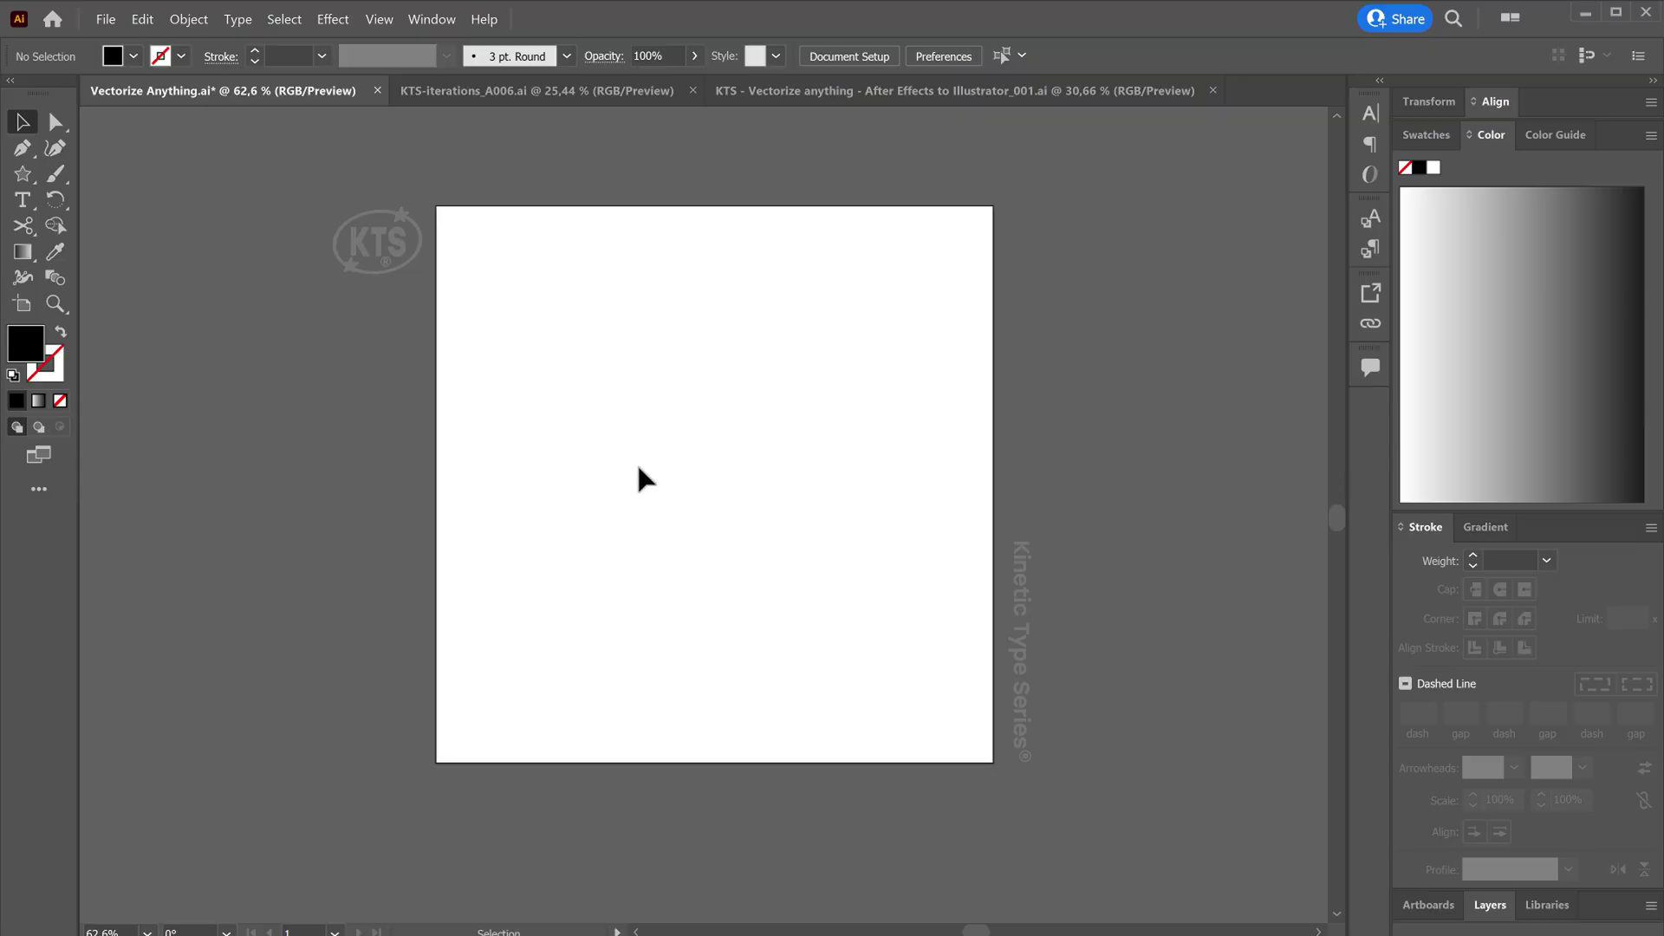
click(105, 19)
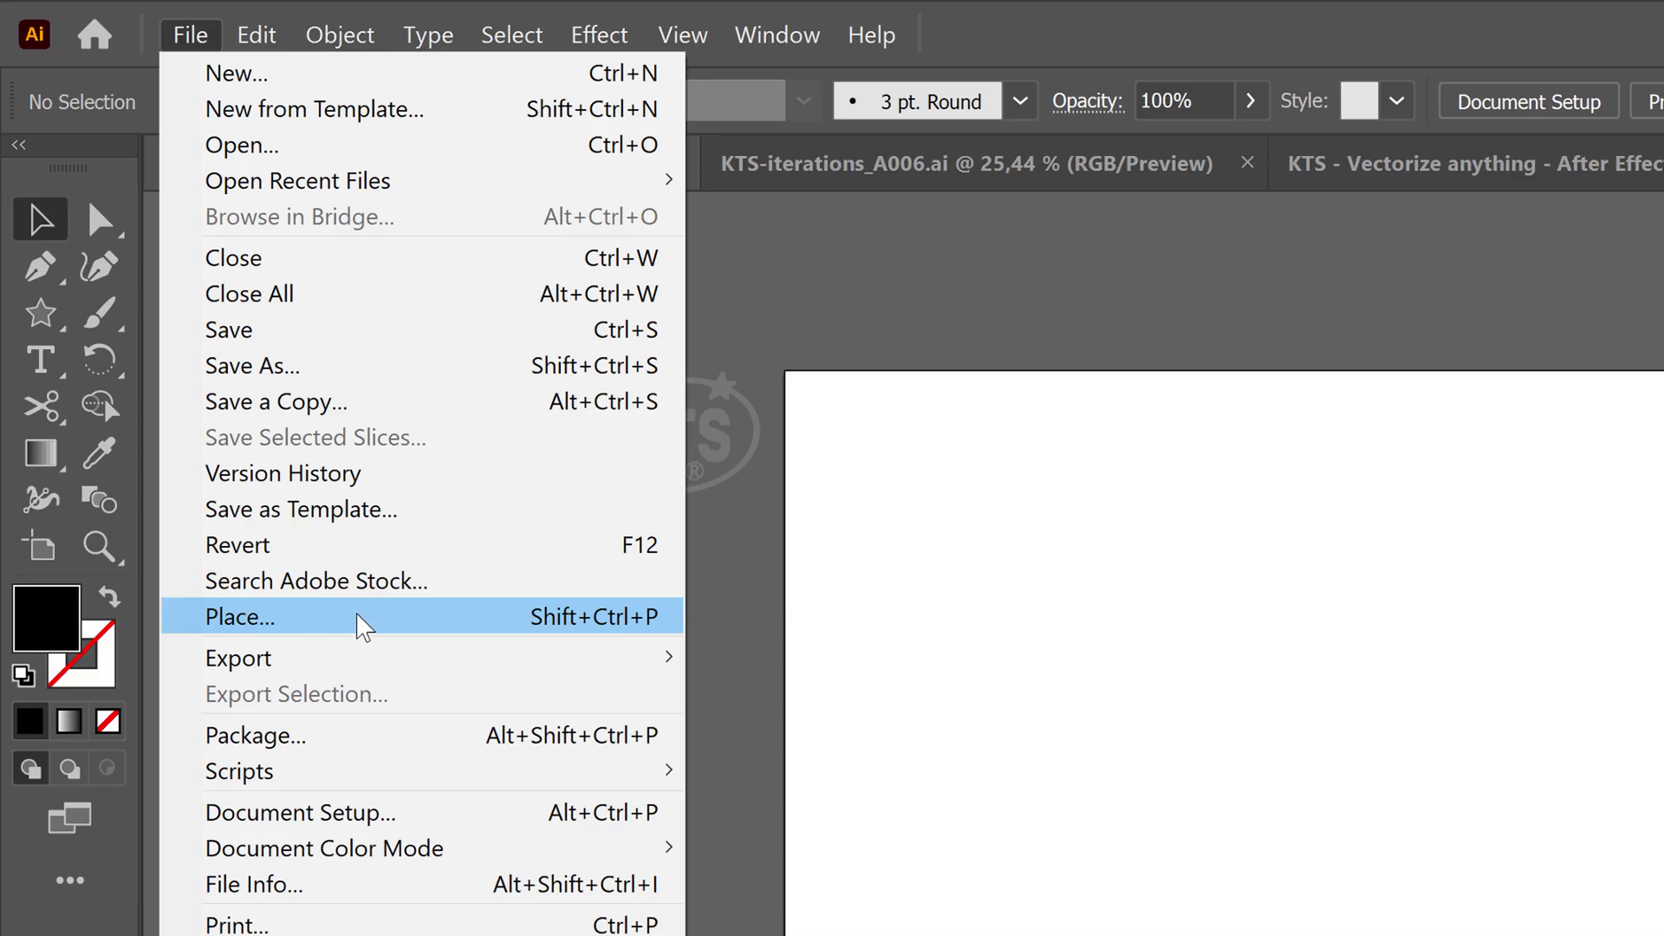
click(364, 617)
double_click(494, 185)
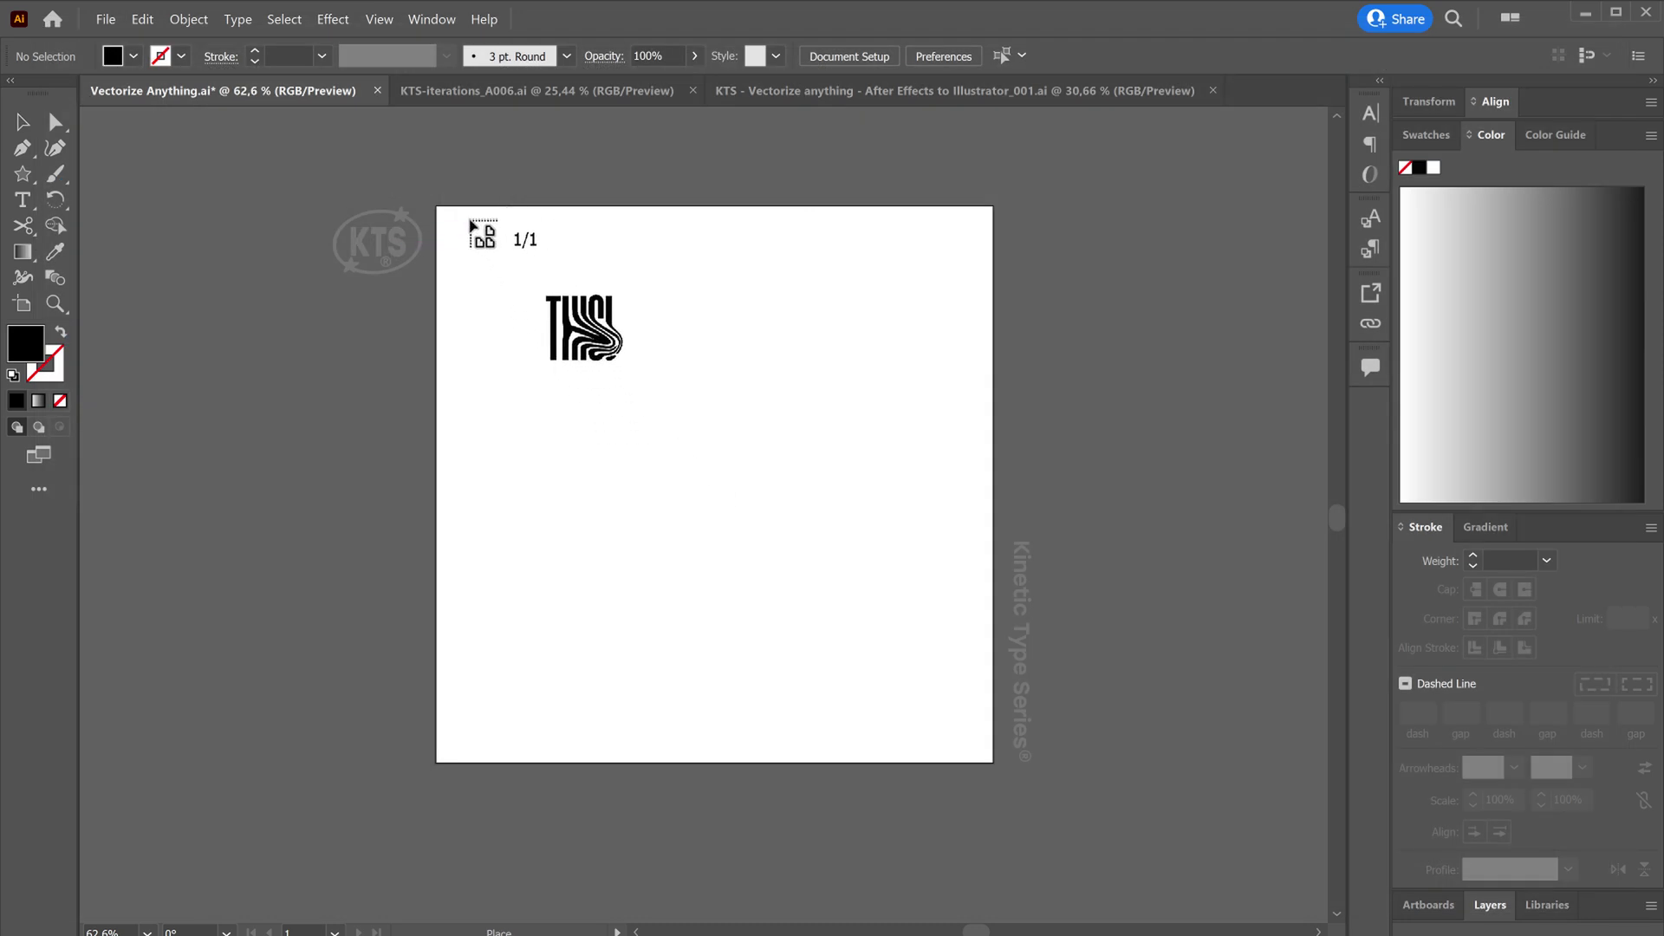
click(469, 227)
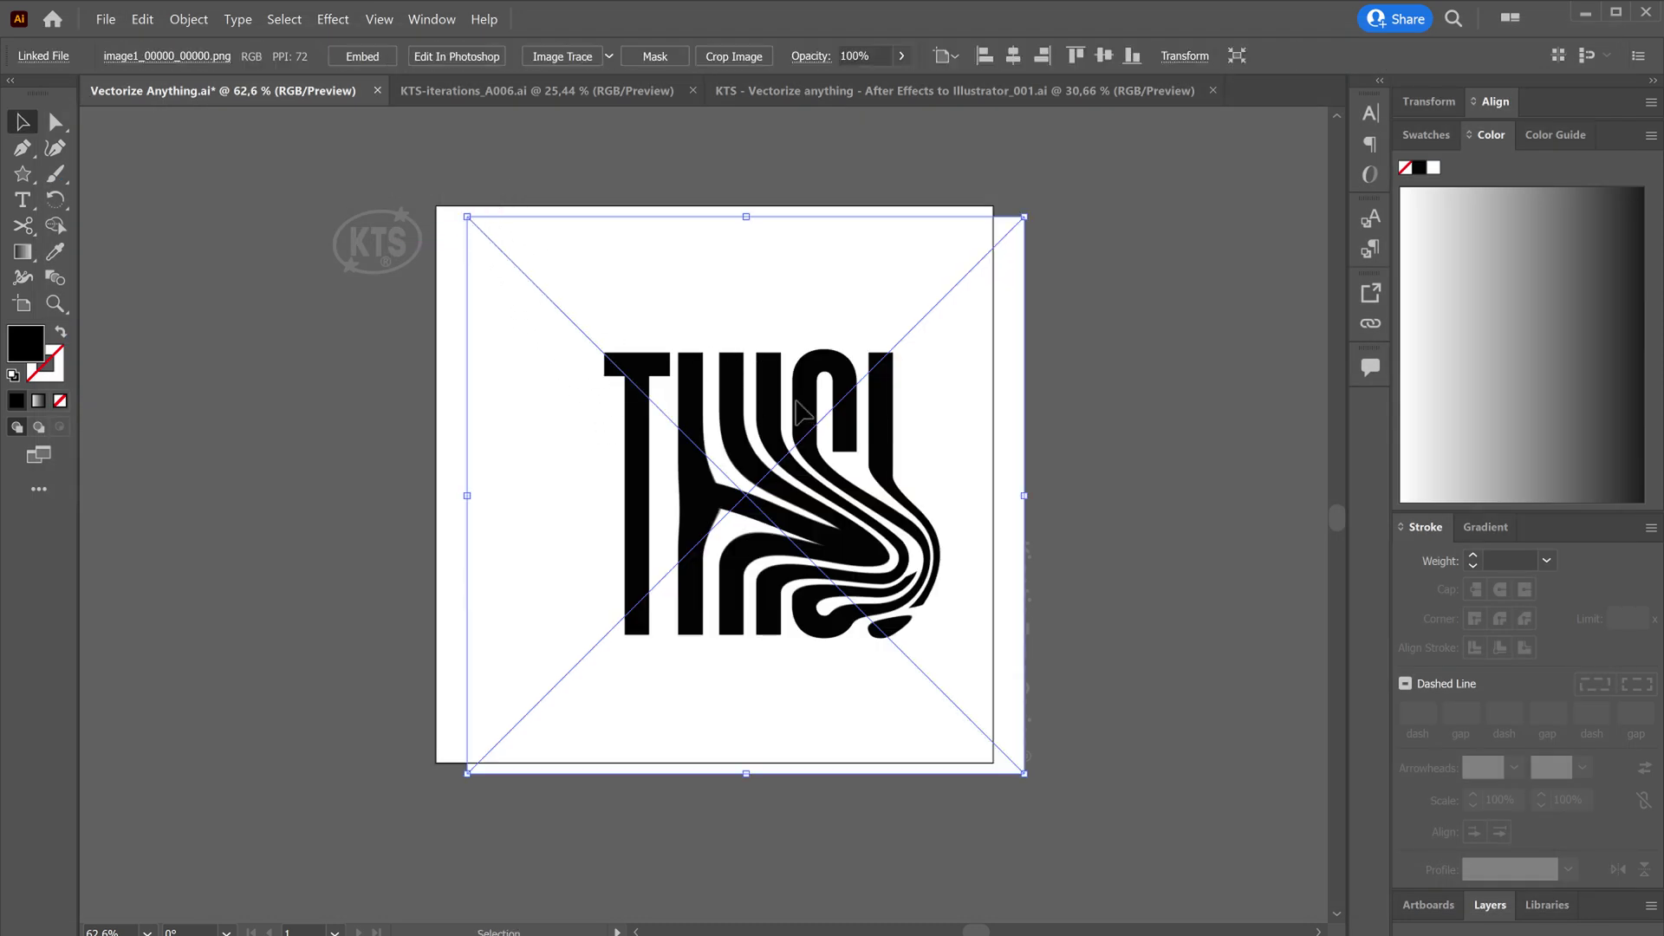
drag(800, 409, 768, 398)
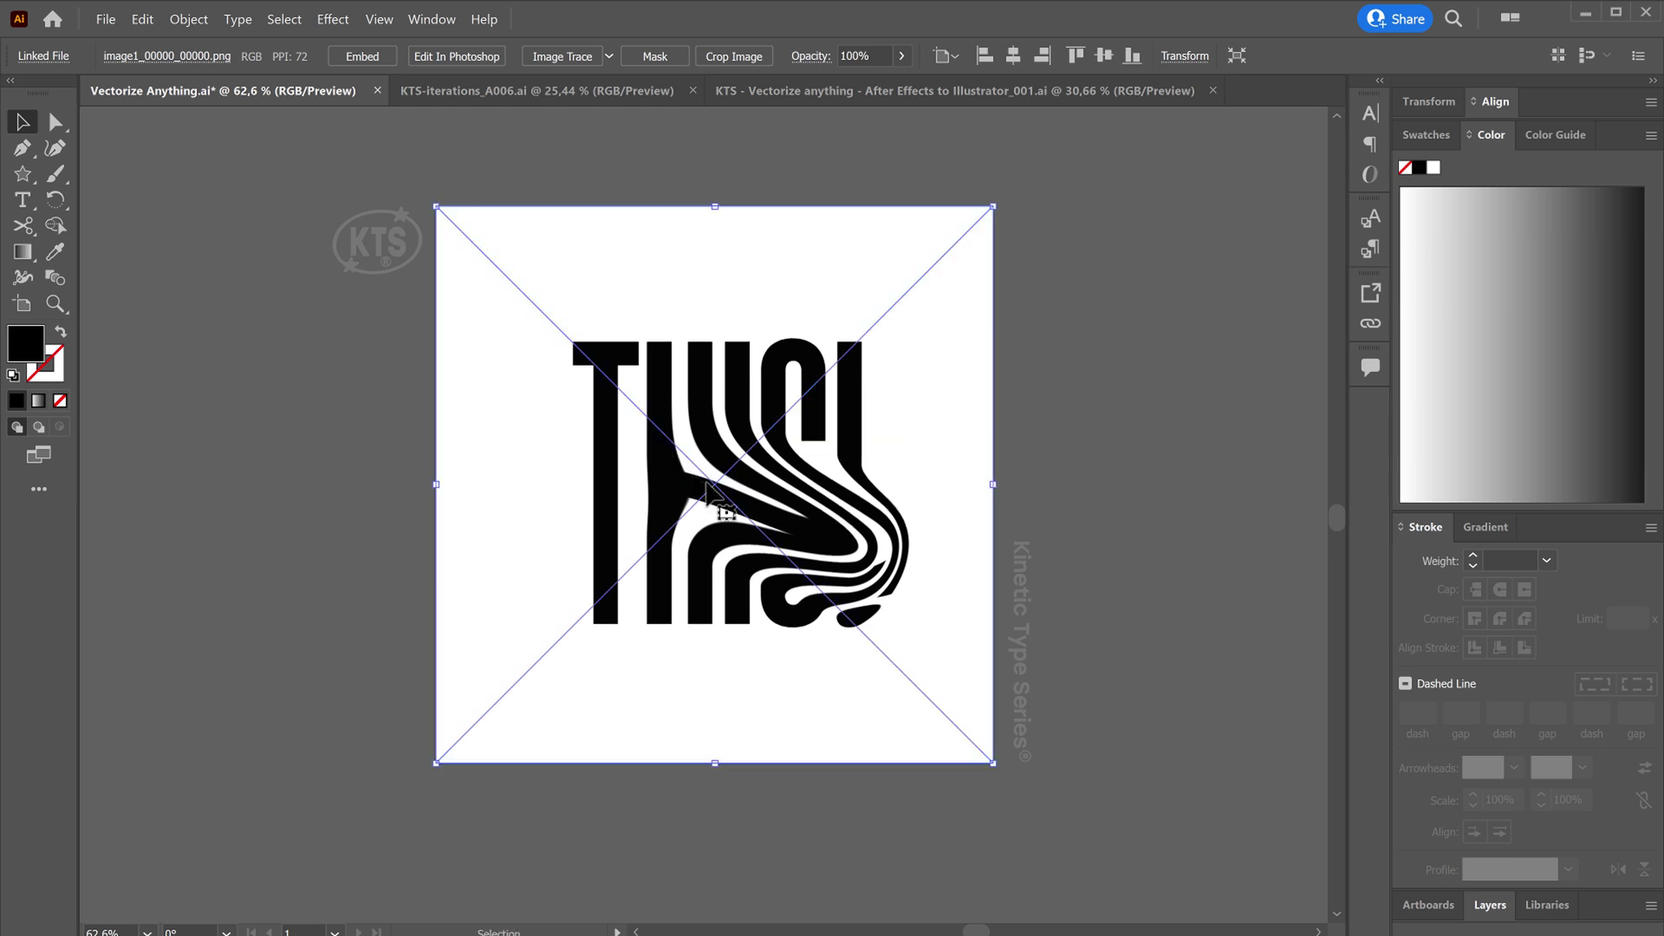
Convert the placed lettering image into vector paths using Image Trace with Make and Expand.
key(ctrl+space)
drag(725, 550, 757, 507)
click(758, 507)
click(737, 512)
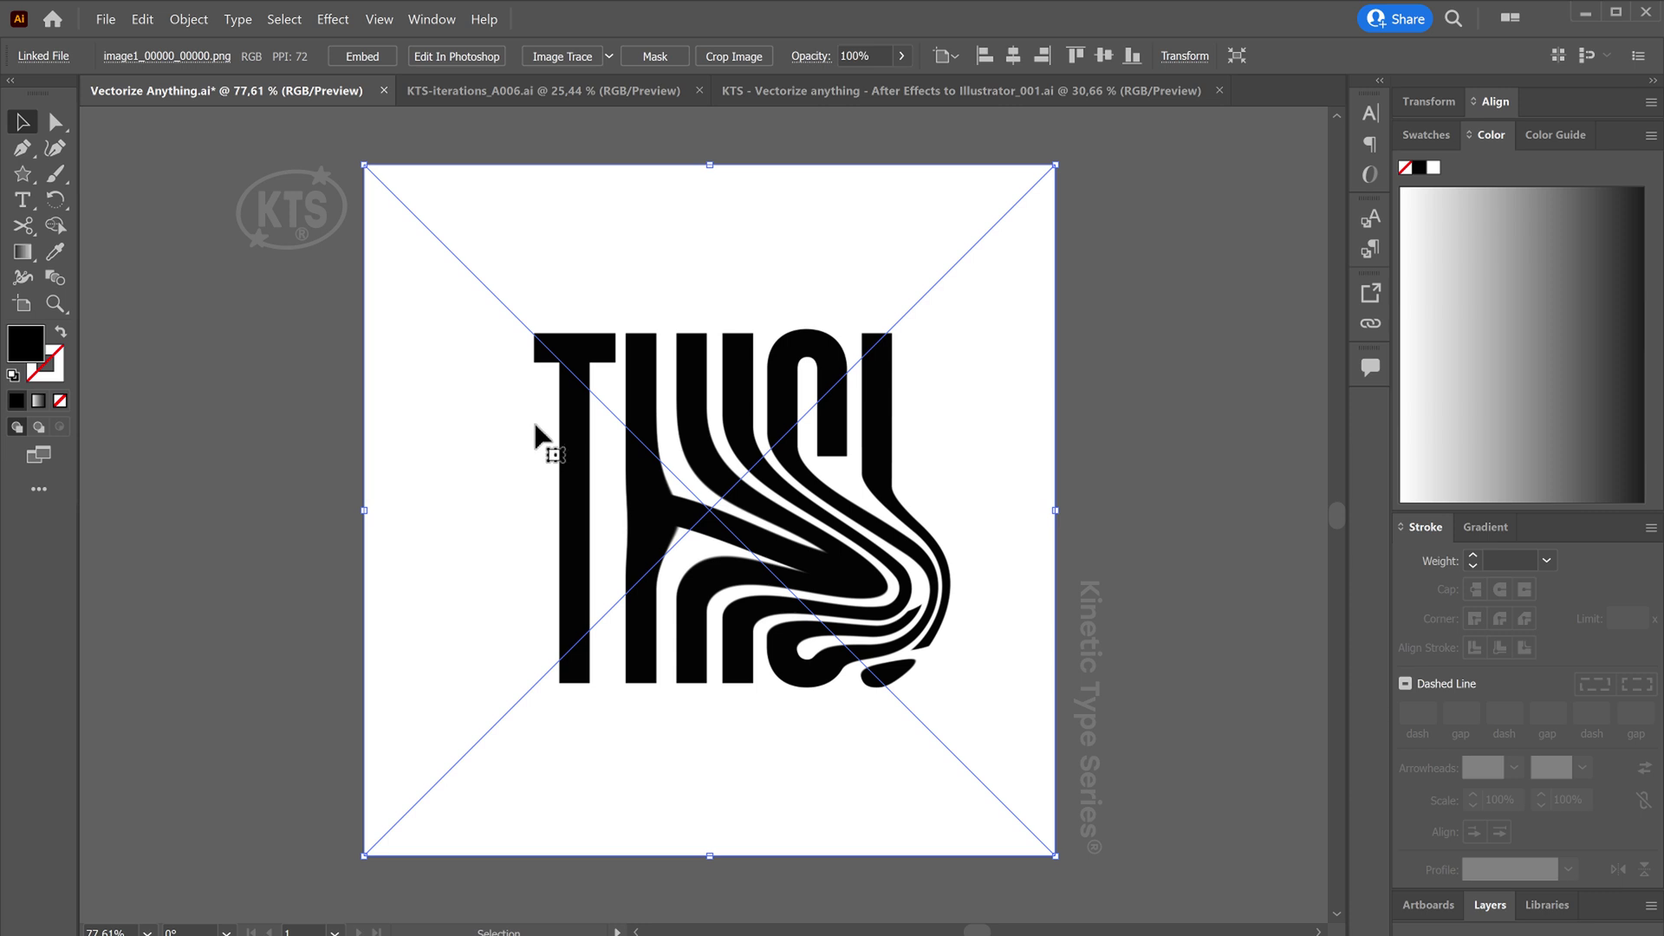
click(190, 20)
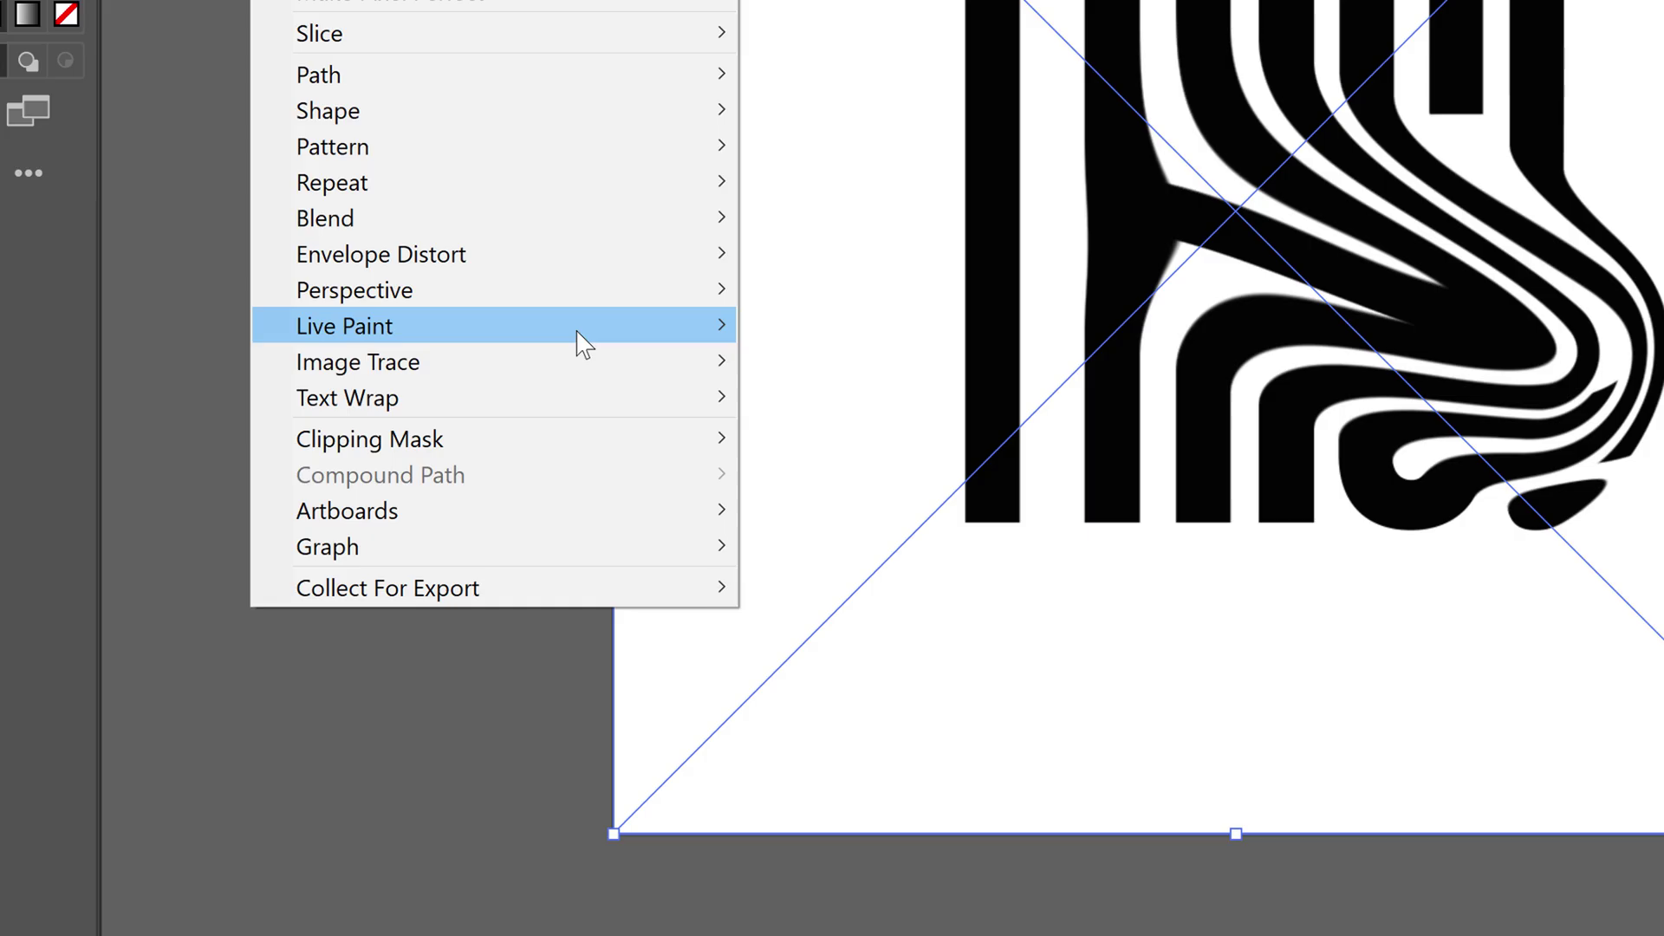
mouse_move(345, 579)
mouse_move(575, 356)
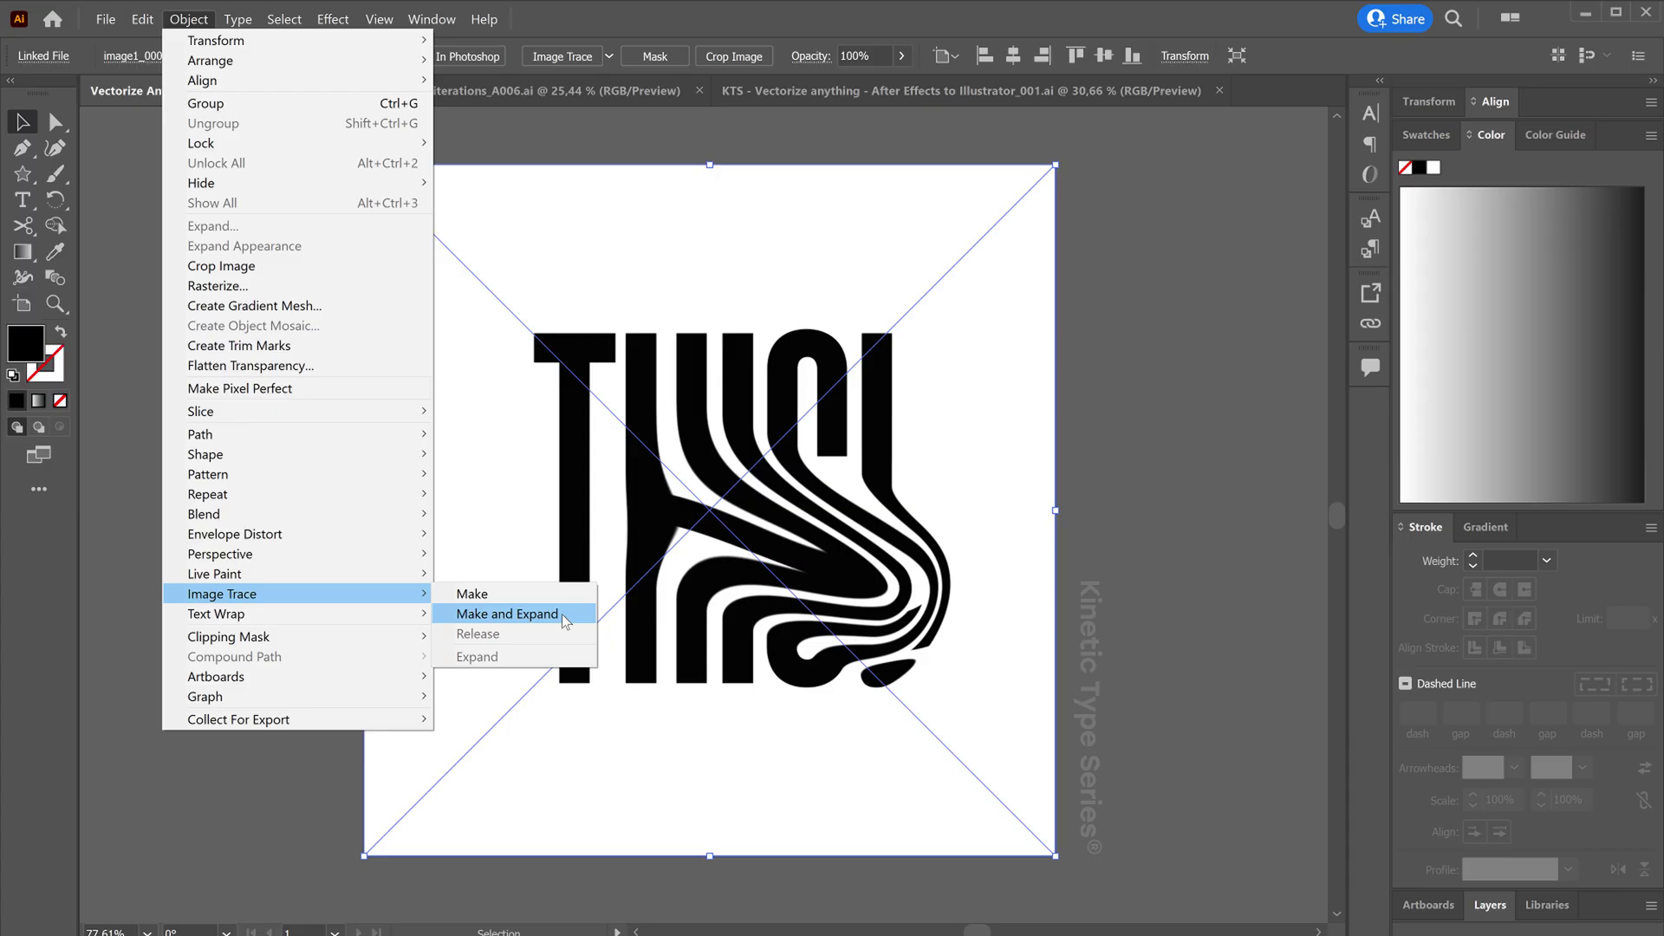
click(977, 412)
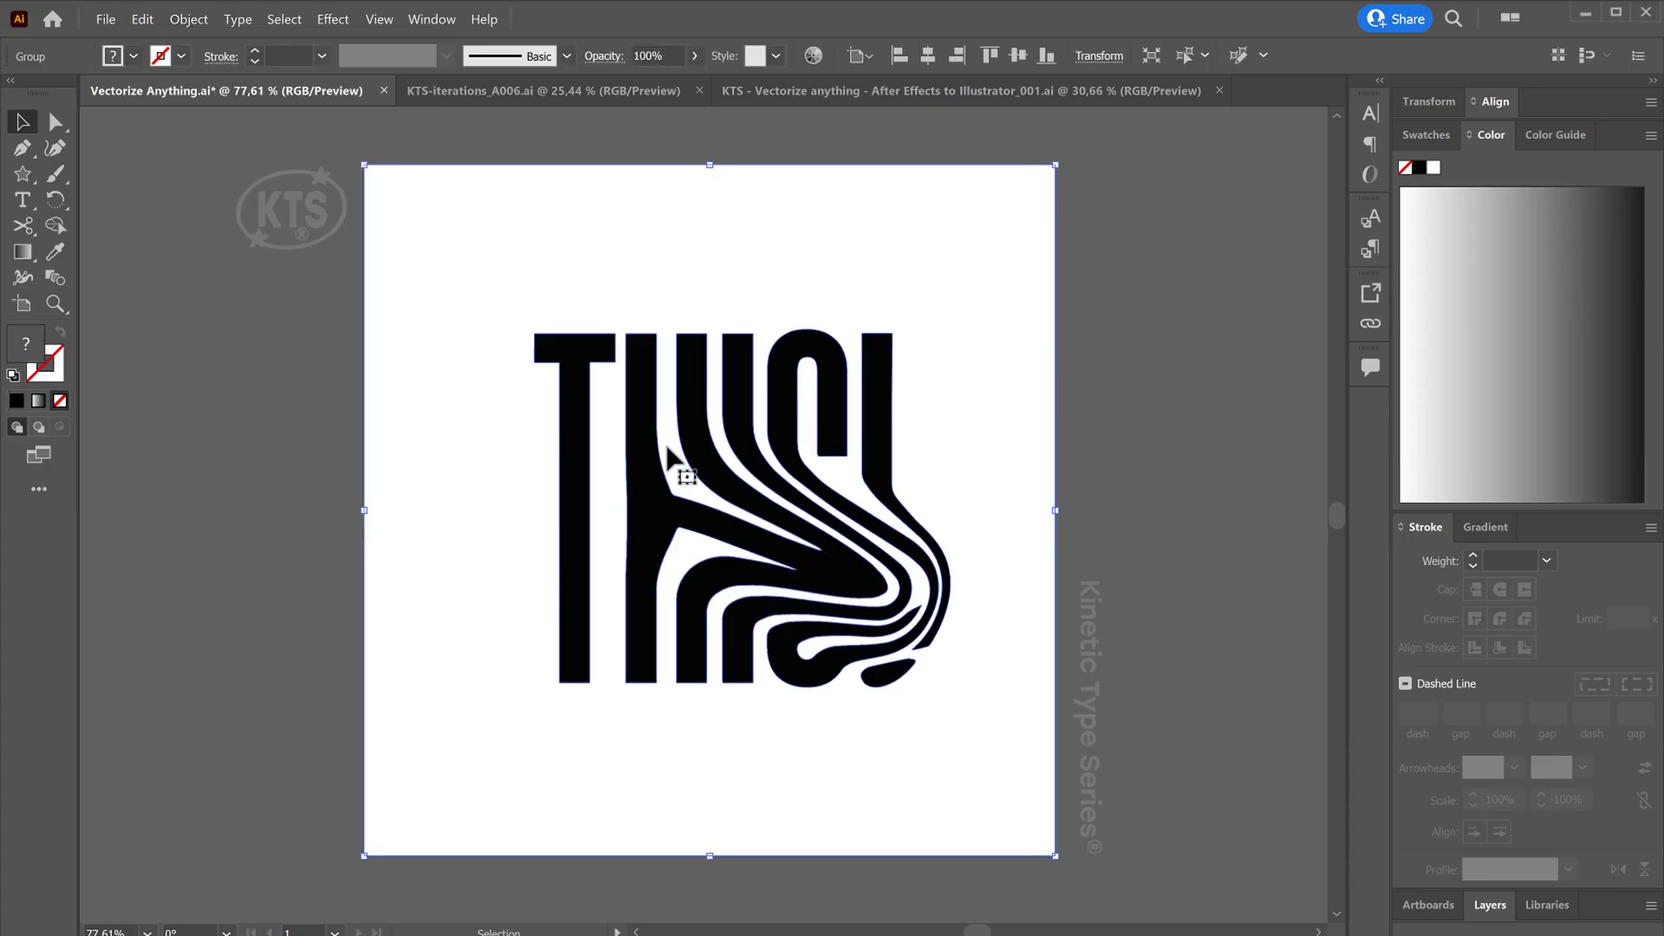
Inspect the paths and anchor points of the traced lettering in Outline view and return to Preview.
key(a)
key(ctrl+y)
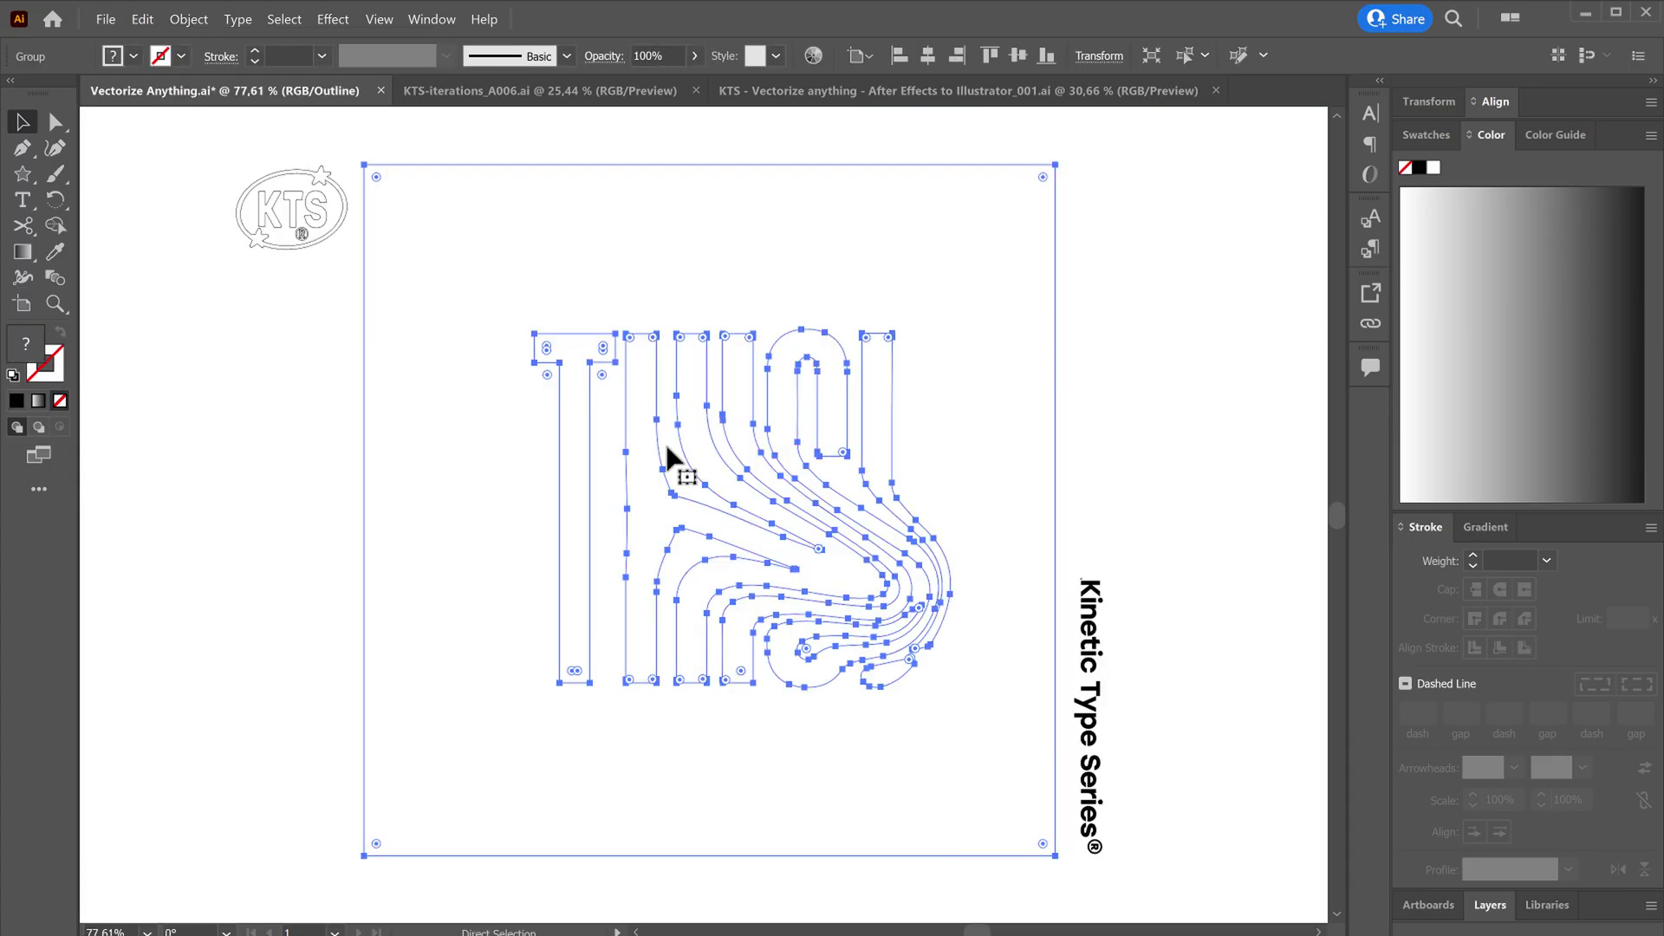
key(v)
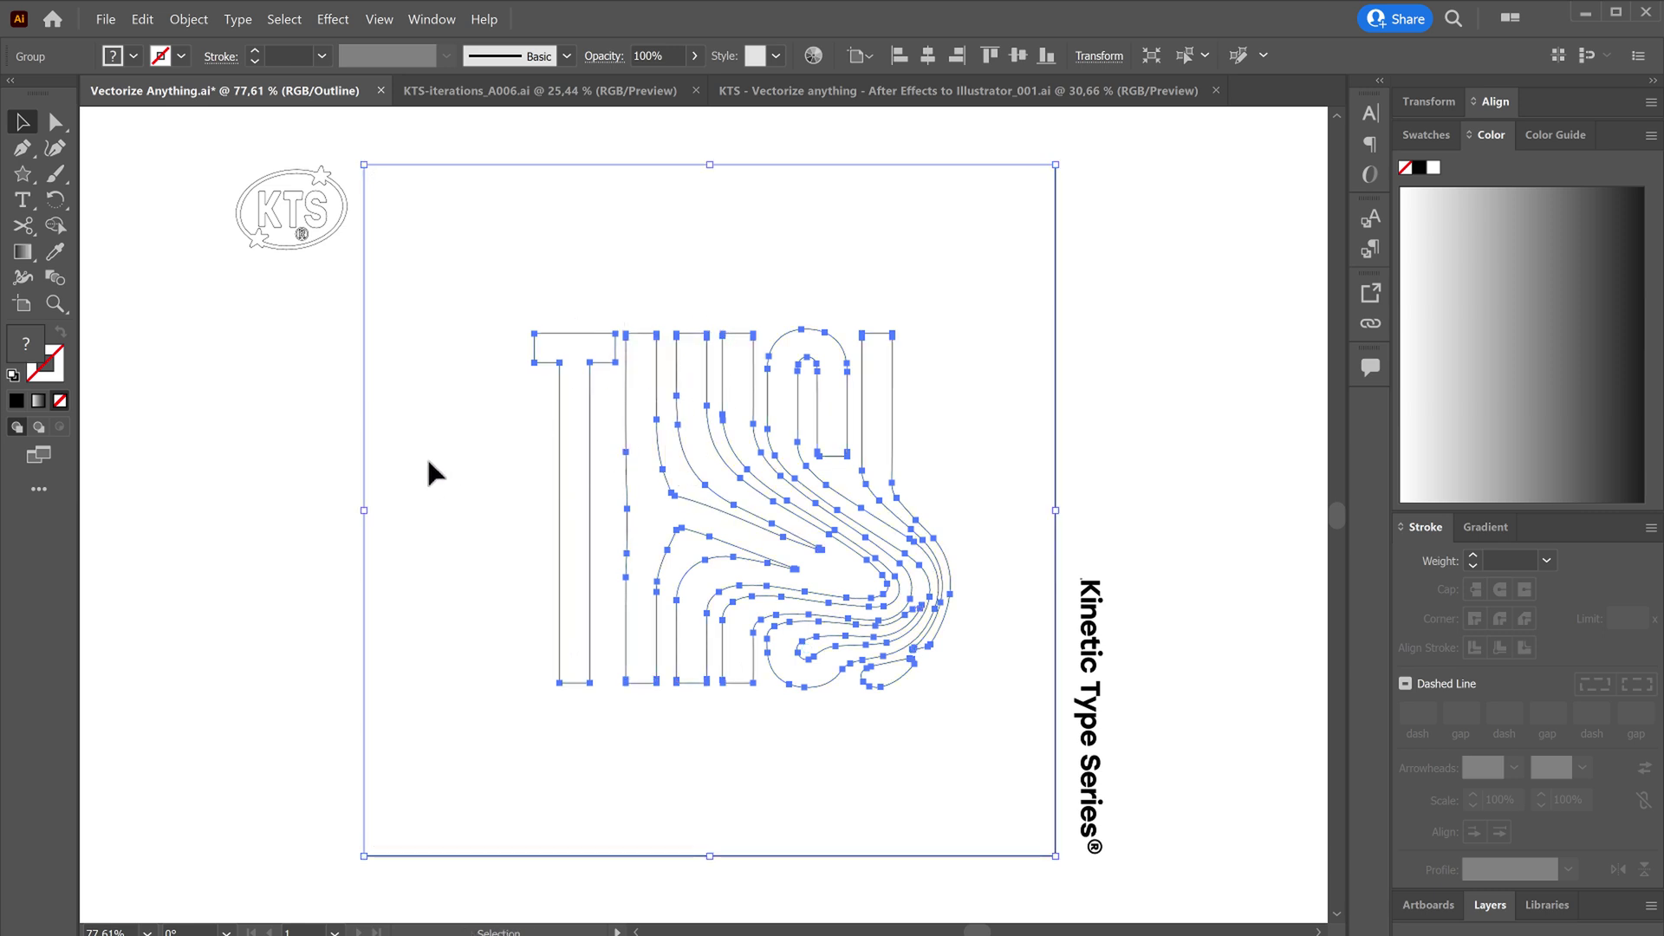
key(ctrl+y)
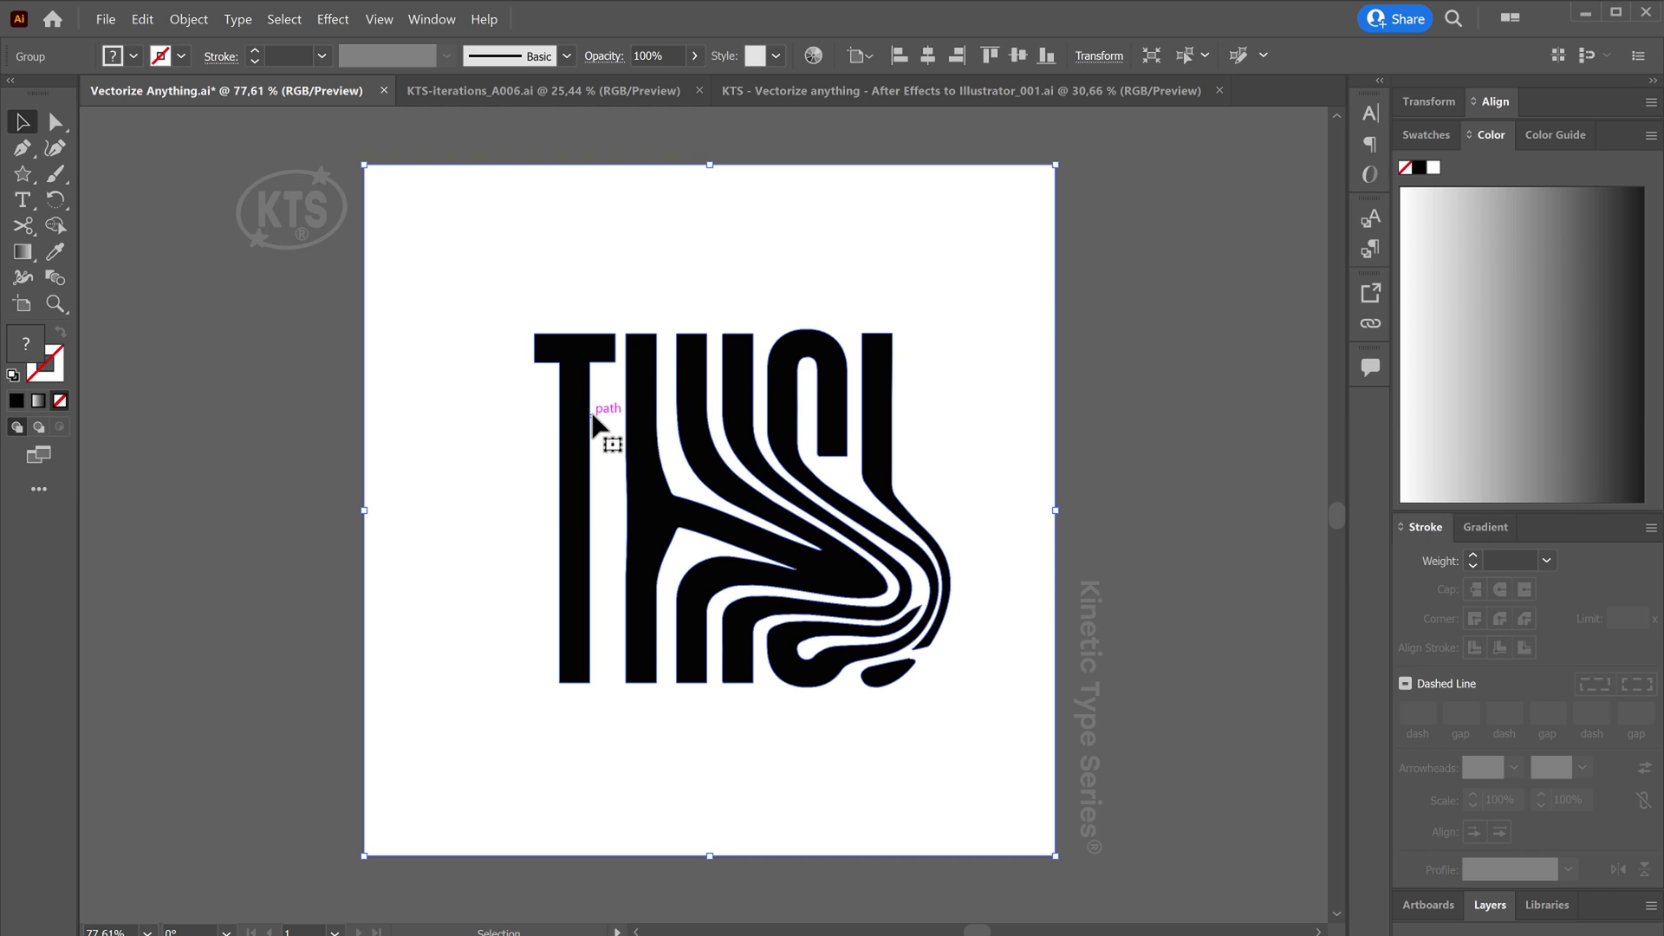
Try moving the traced letter T by itself off the artboard with the Direct Selection tool, and undo the move.
click(508, 165)
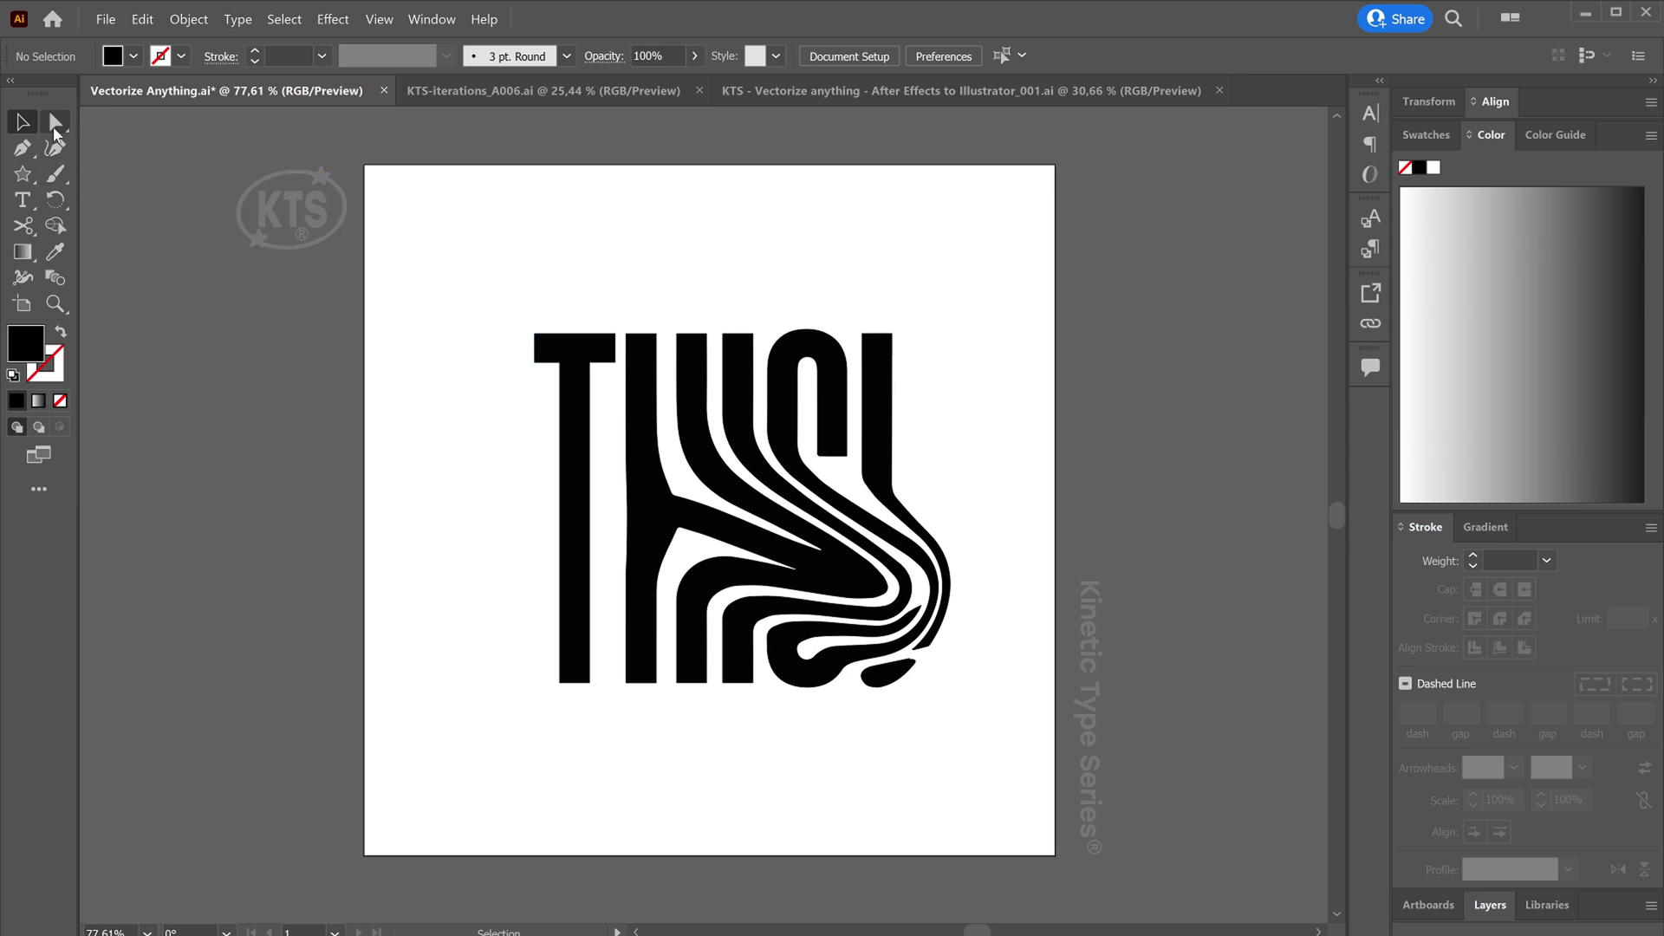
click(55, 122)
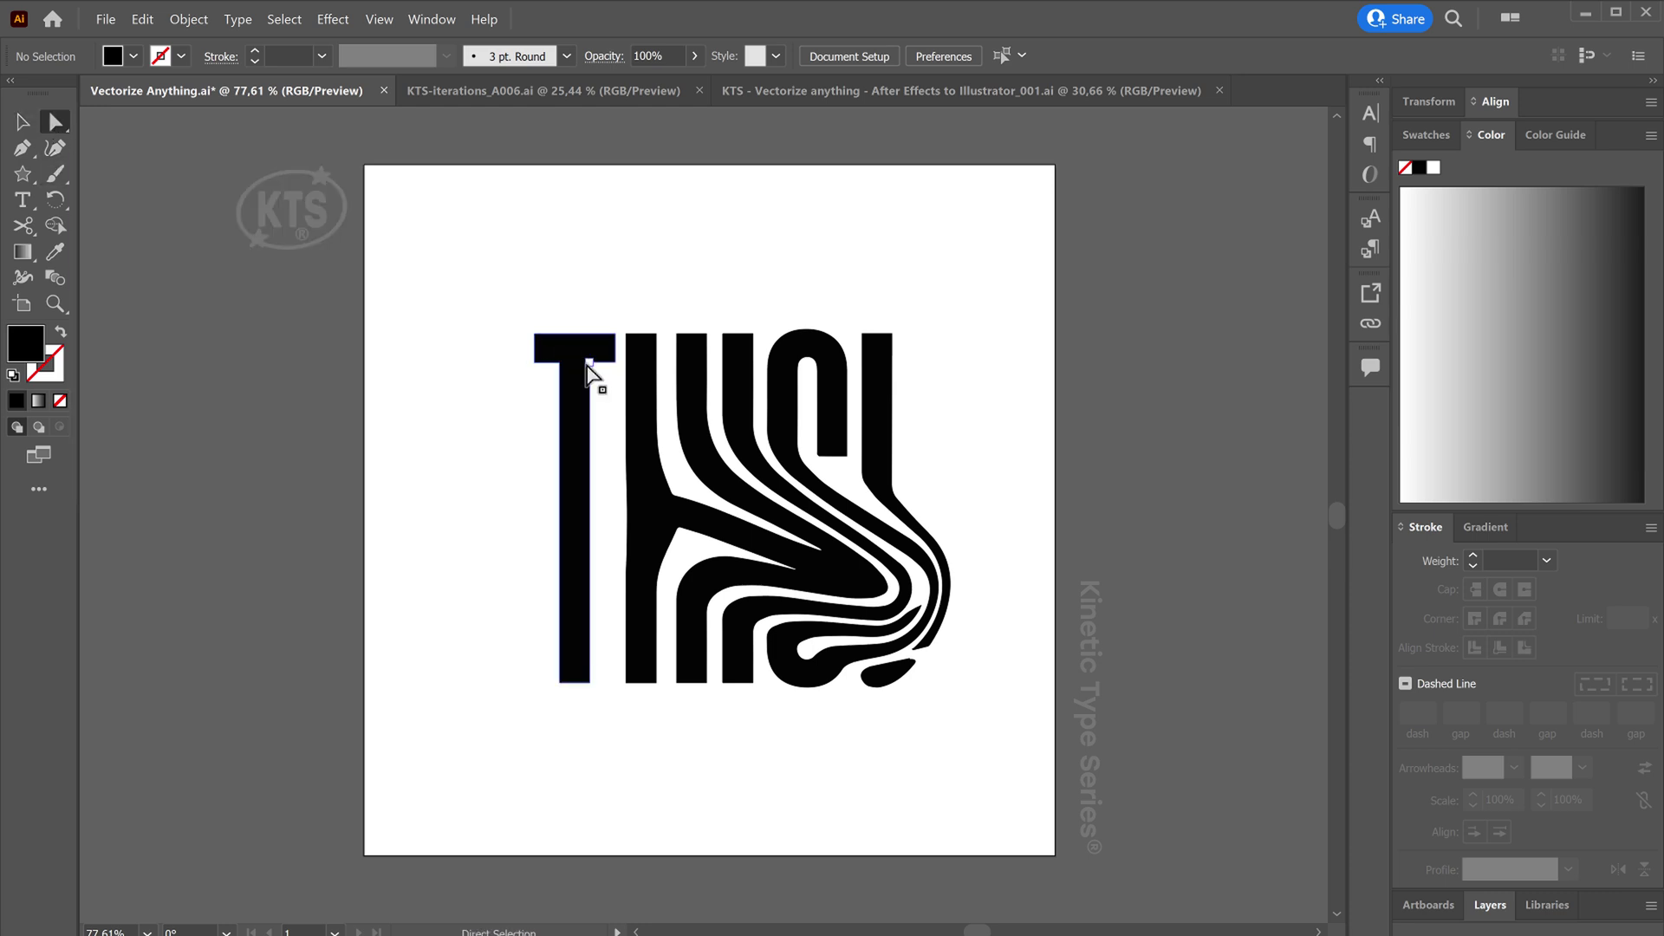
drag(586, 371, 260, 368)
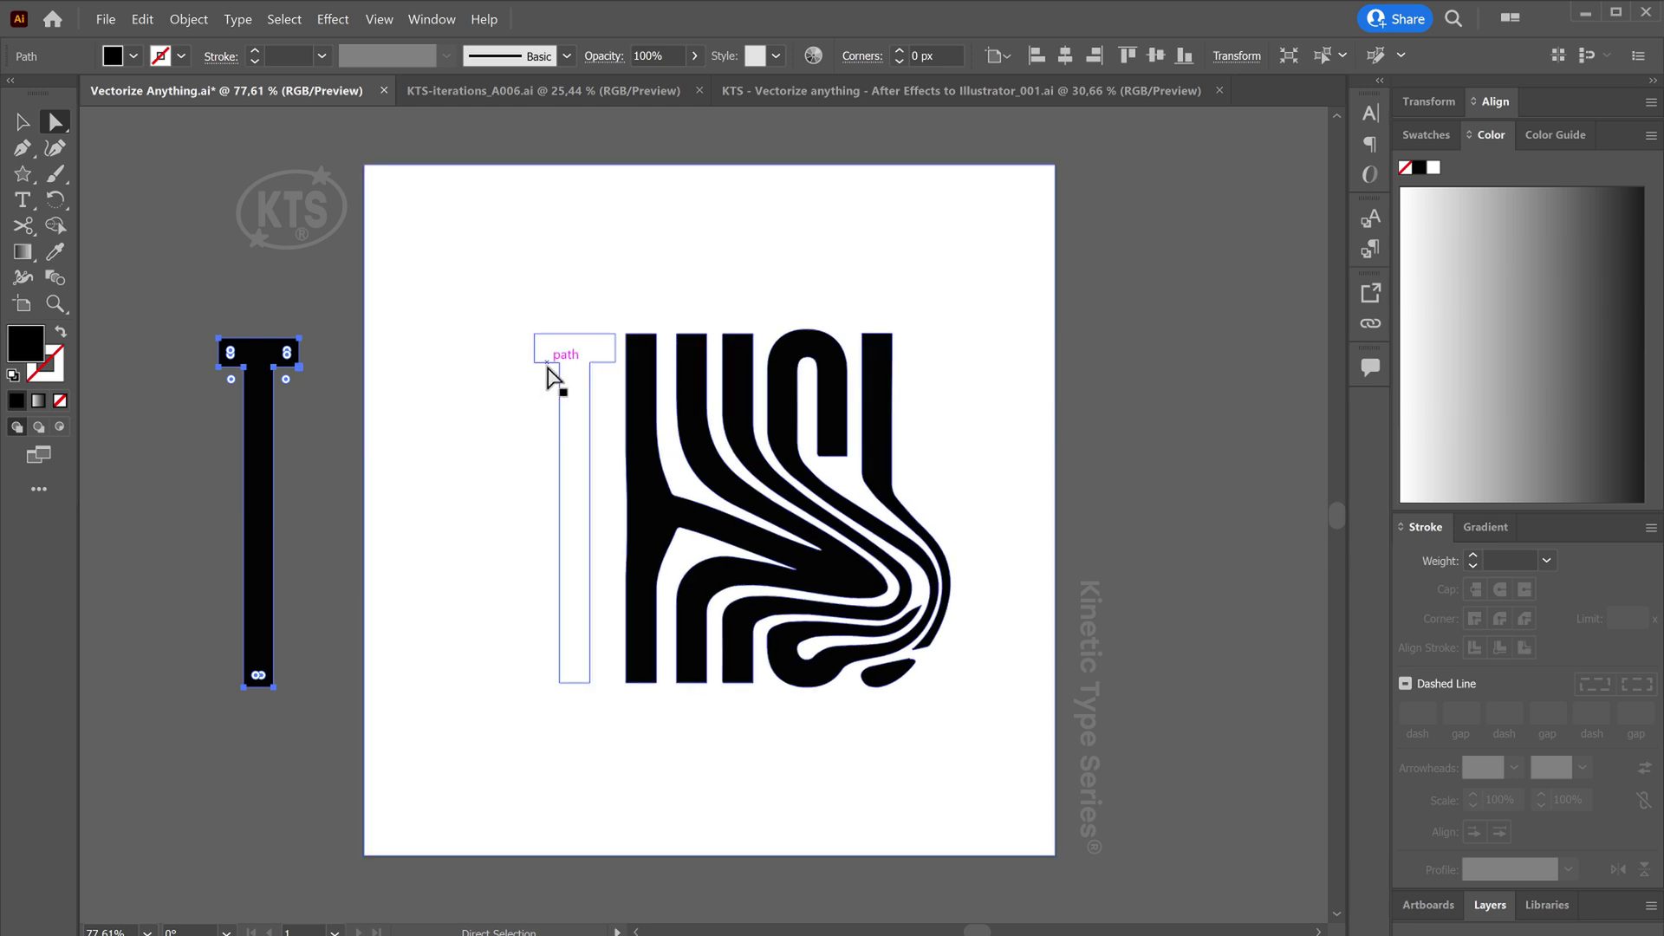
key(ctrl+z)
Select every shape with the same white fill as the traced background and delete them, leaving only the black lettering.
click(427, 193)
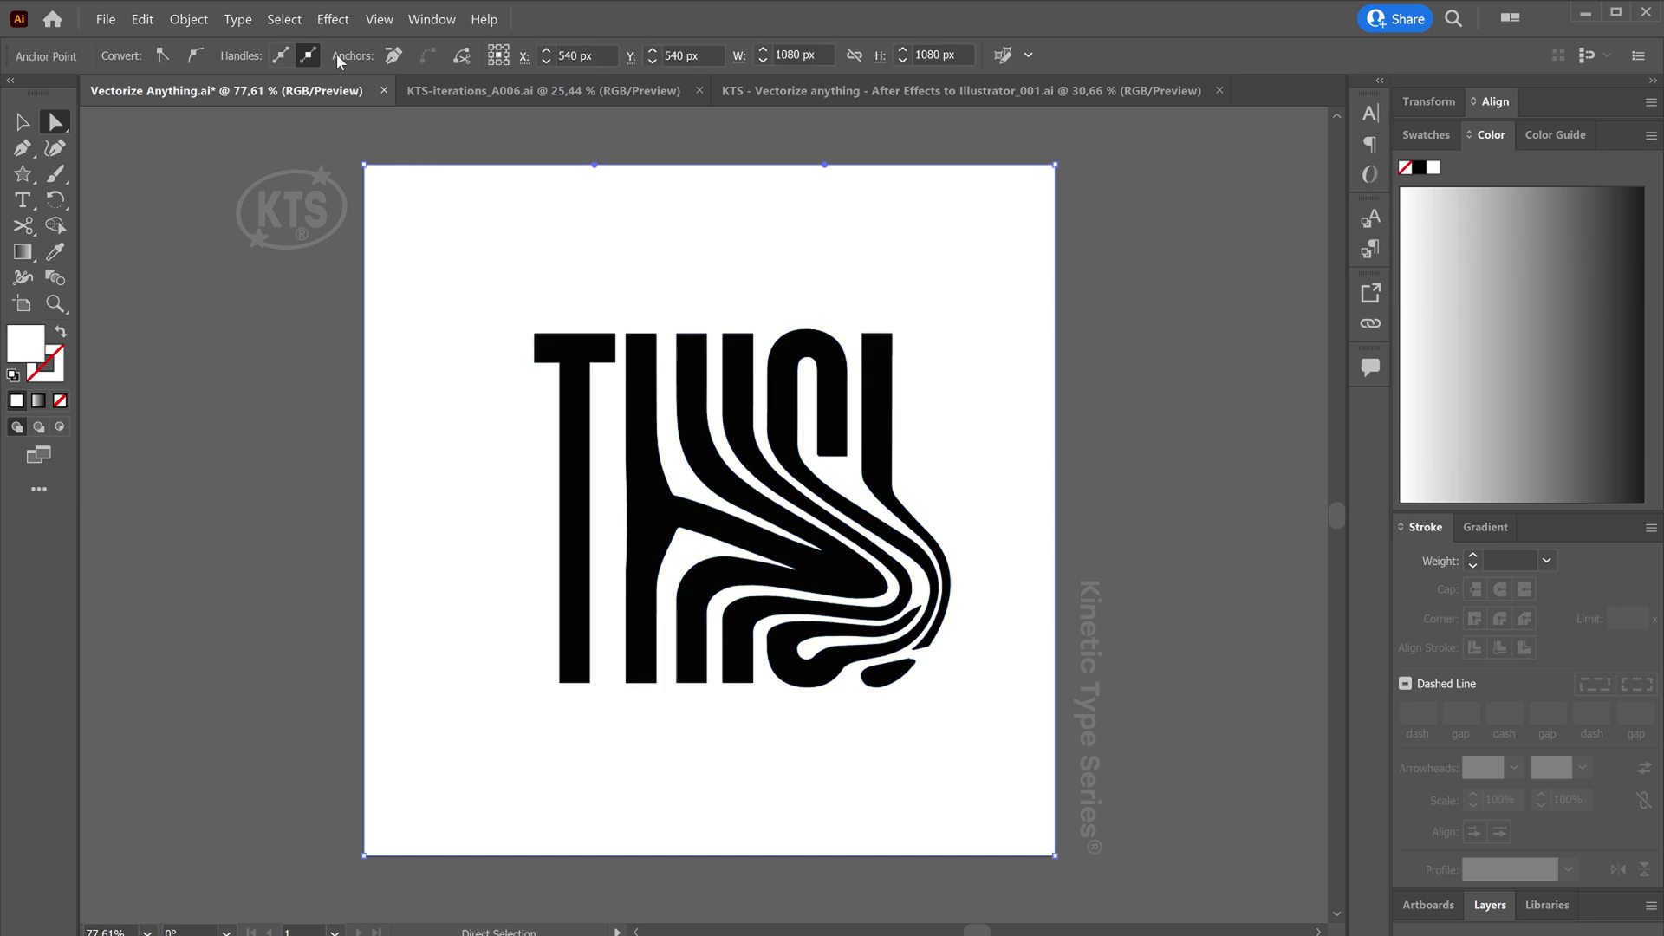
click(293, 19)
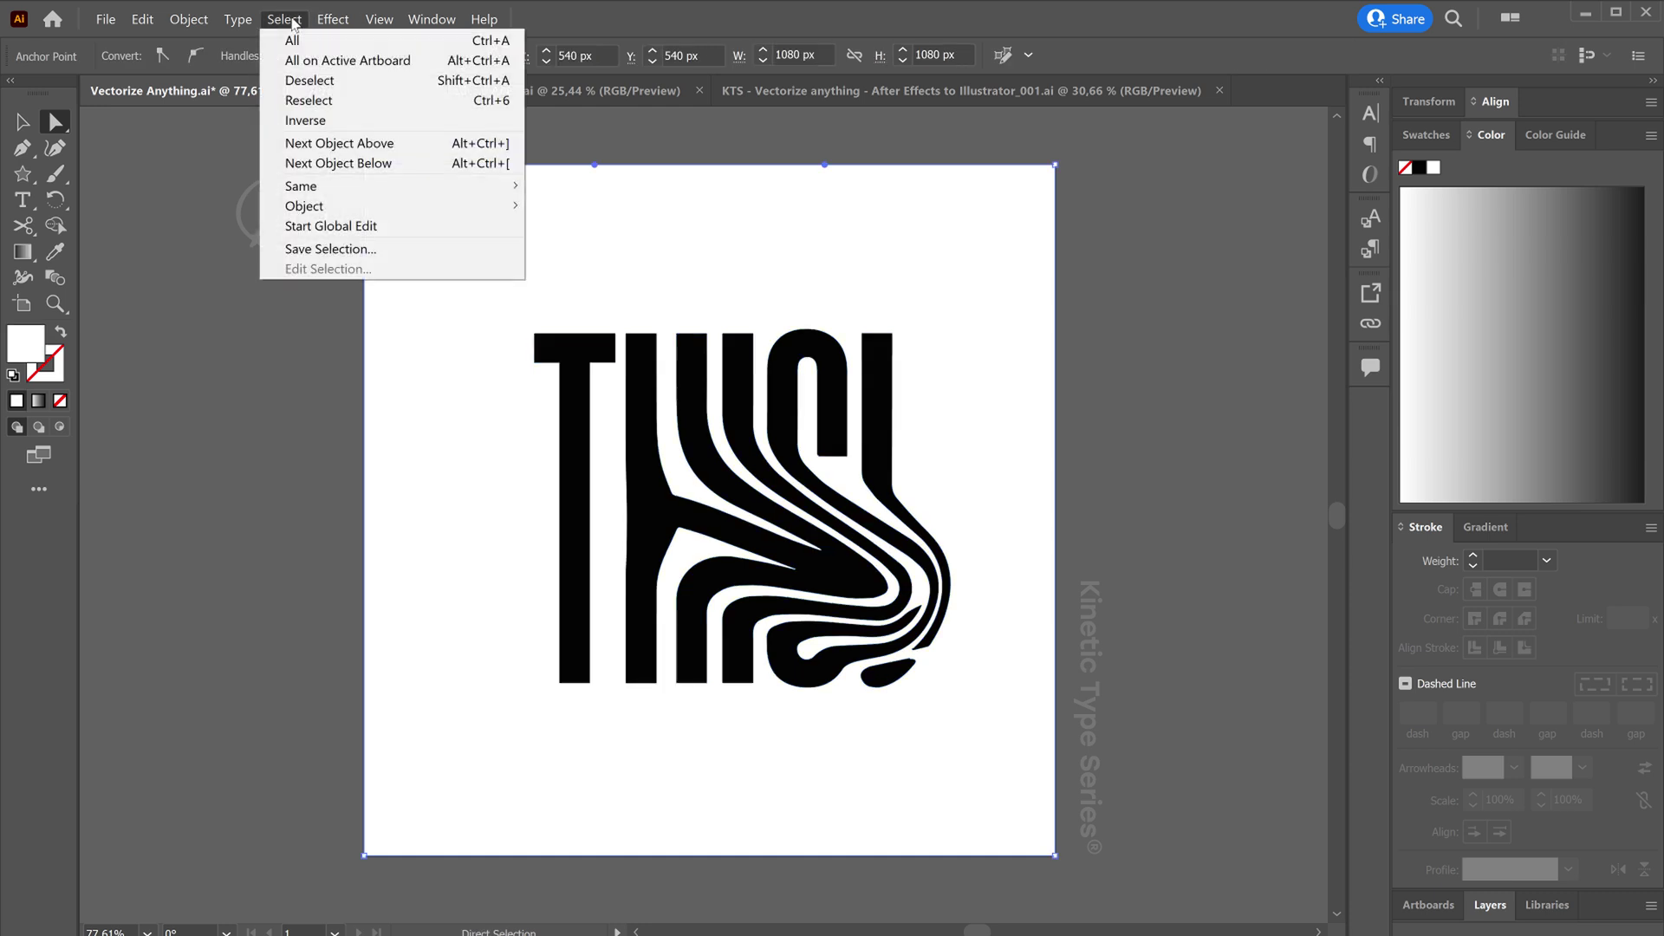
click(392, 121)
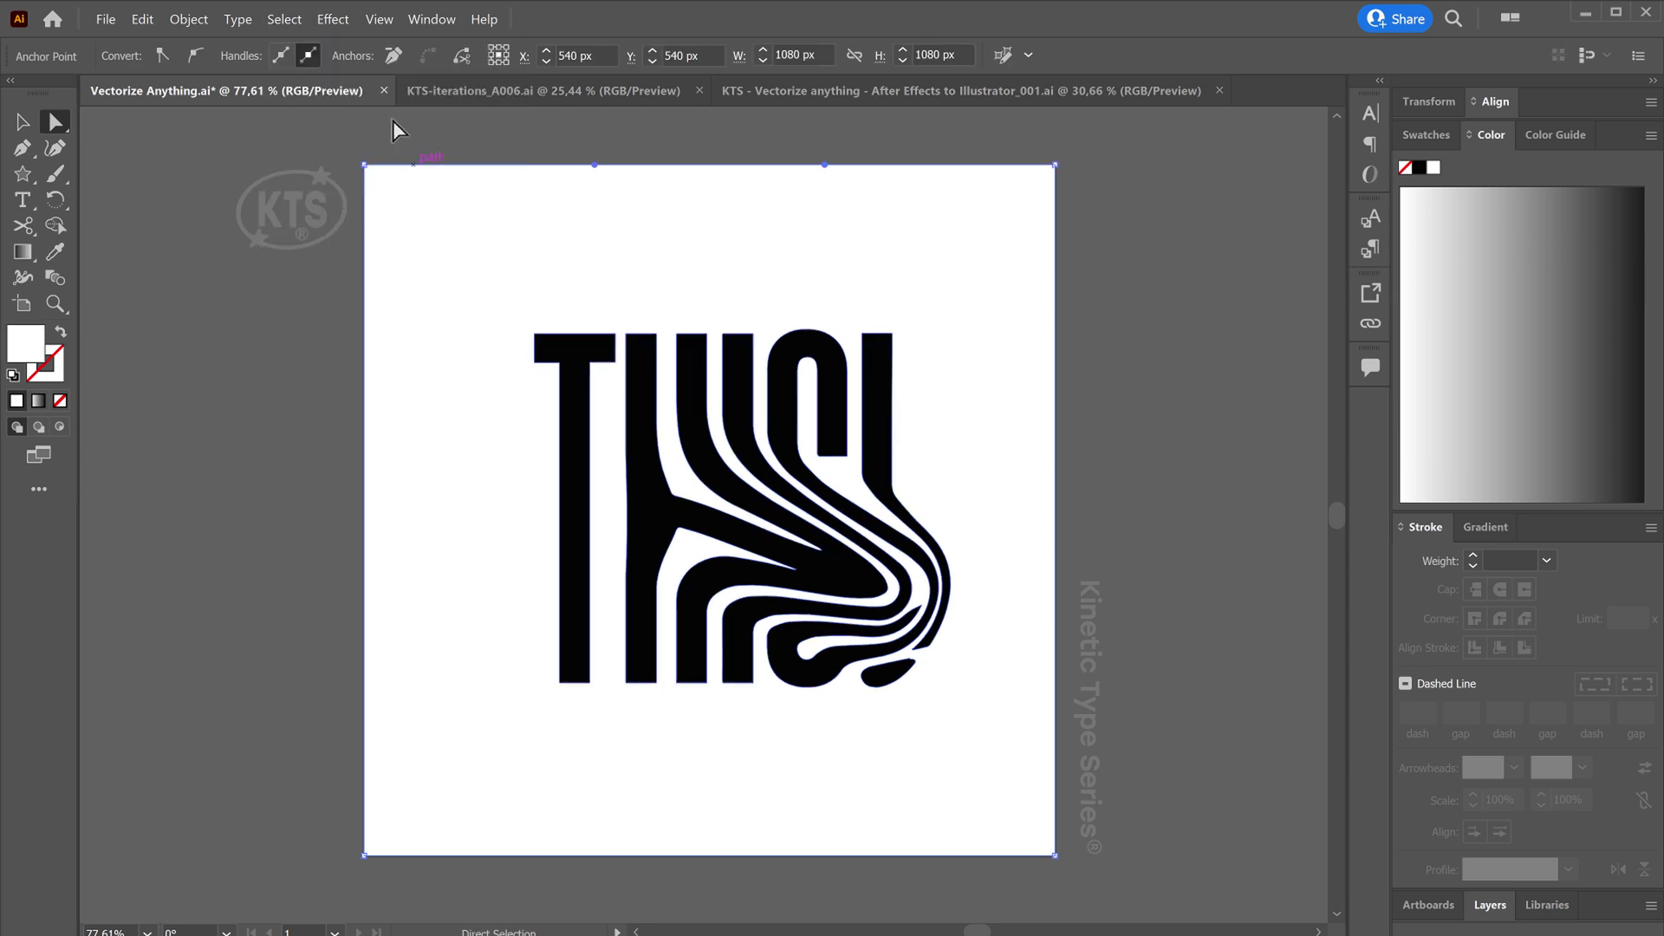
click(293, 20)
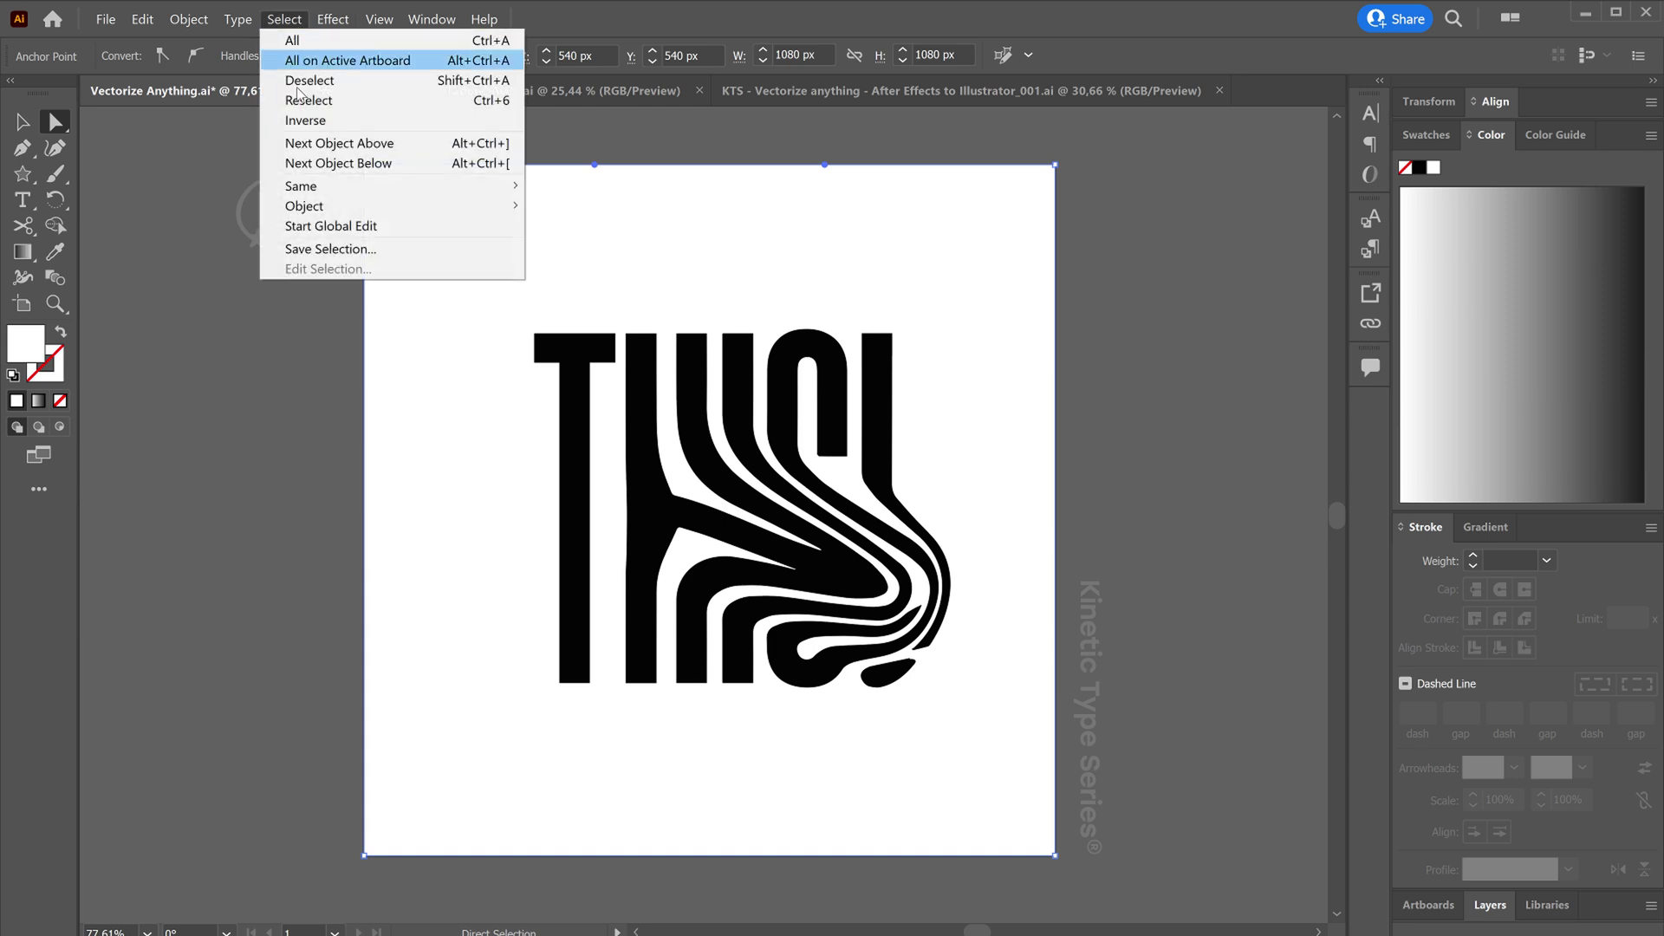
mouse_move(373, 191)
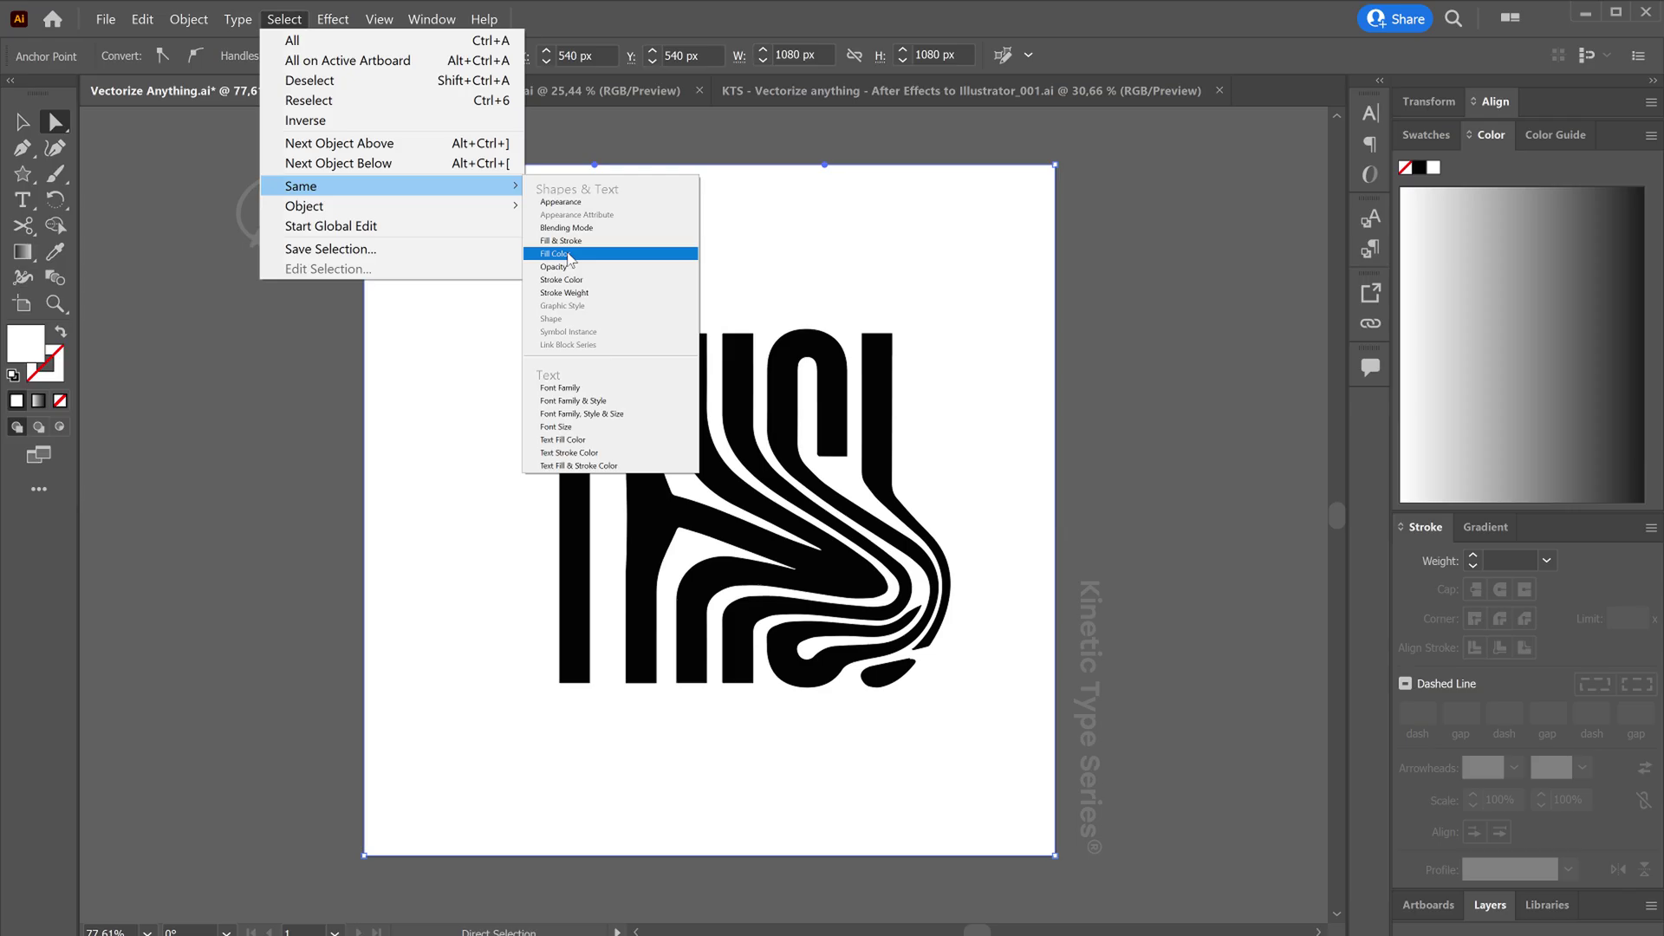
click(652, 430)
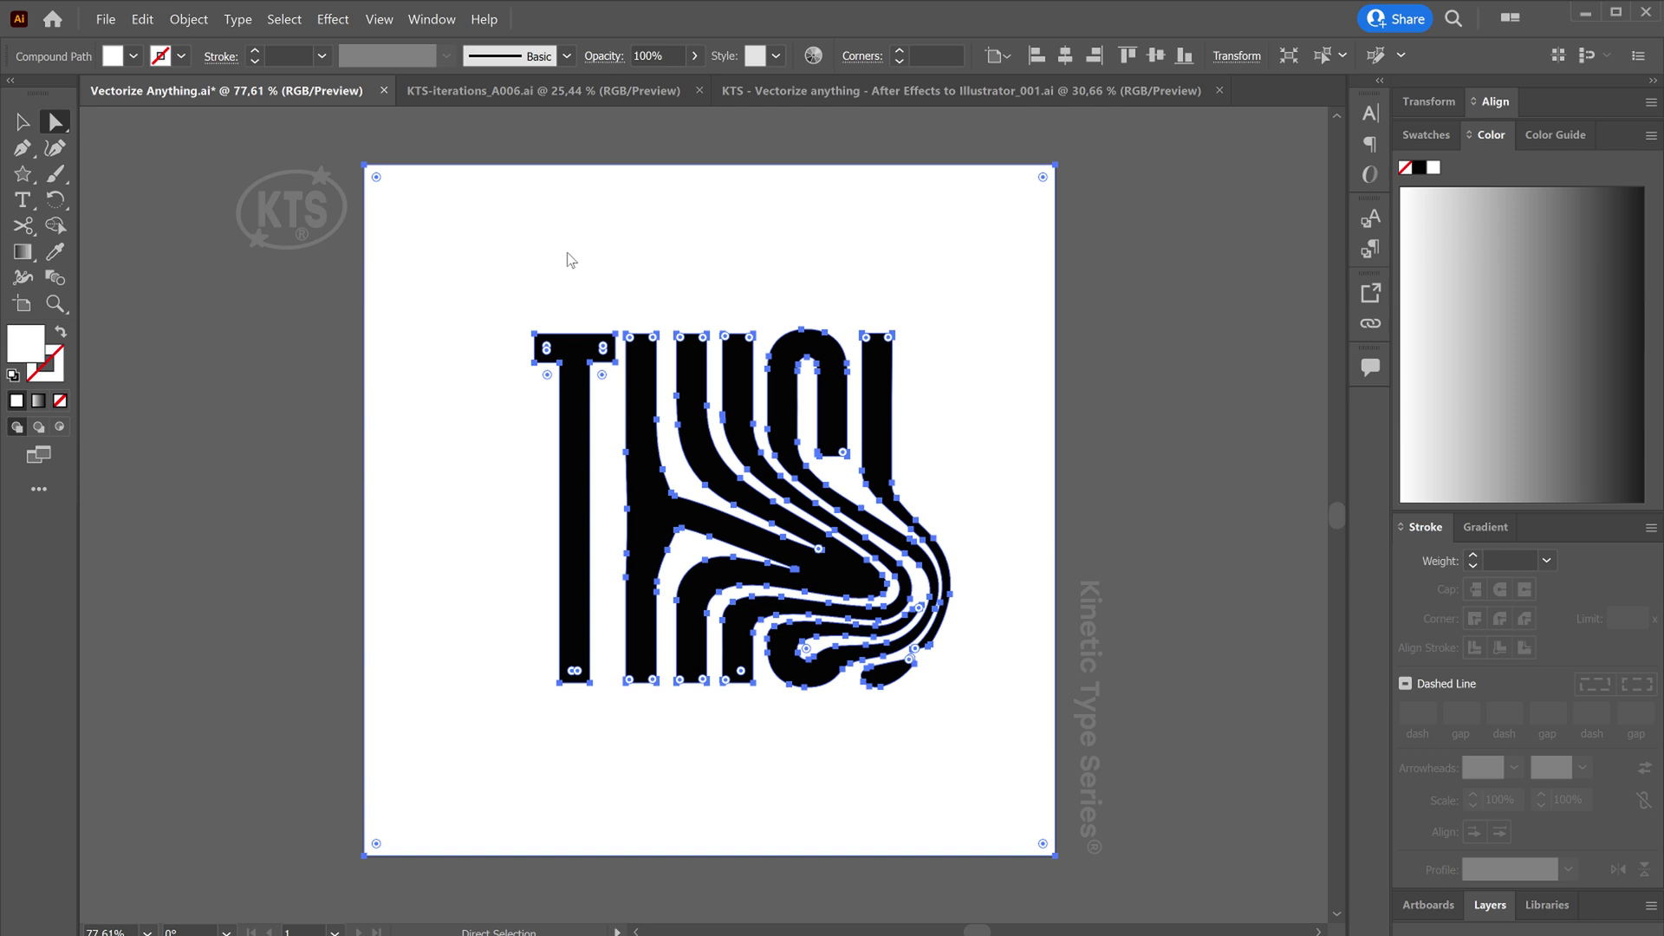
click(567, 252)
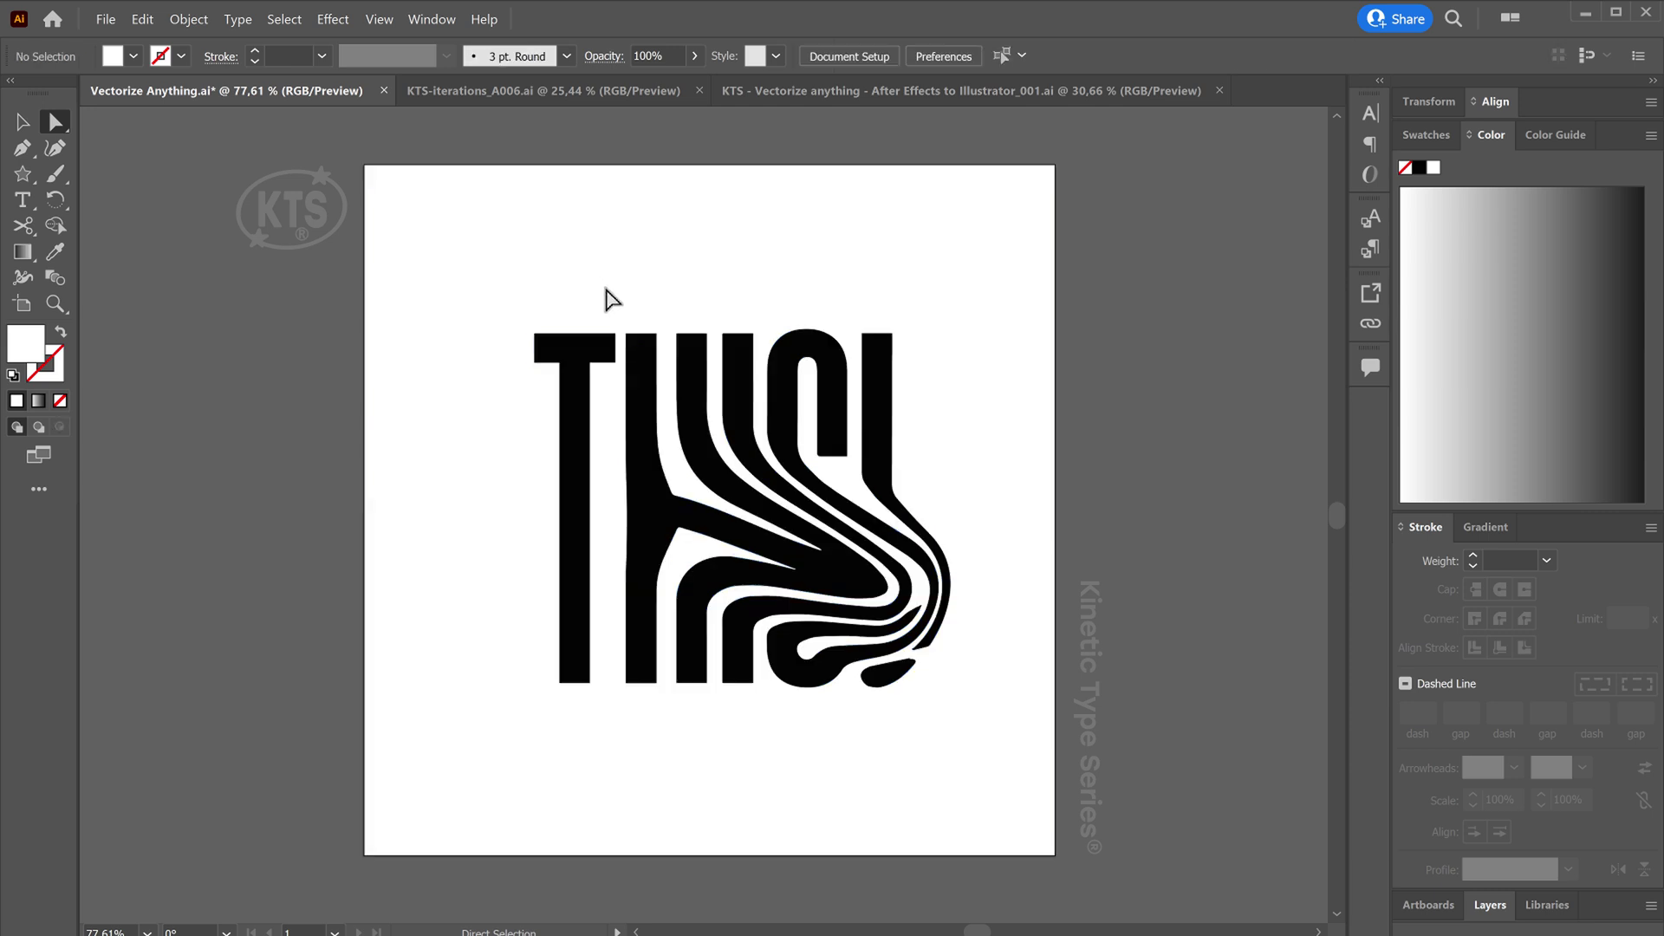
Try moving the whole black lettering group toward the artboard's edge with the Selection tool, and undo the move.
key(v)
drag(910, 291, 520, 475)
drag(643, 444, 458, 463)
key(ctrl+z)
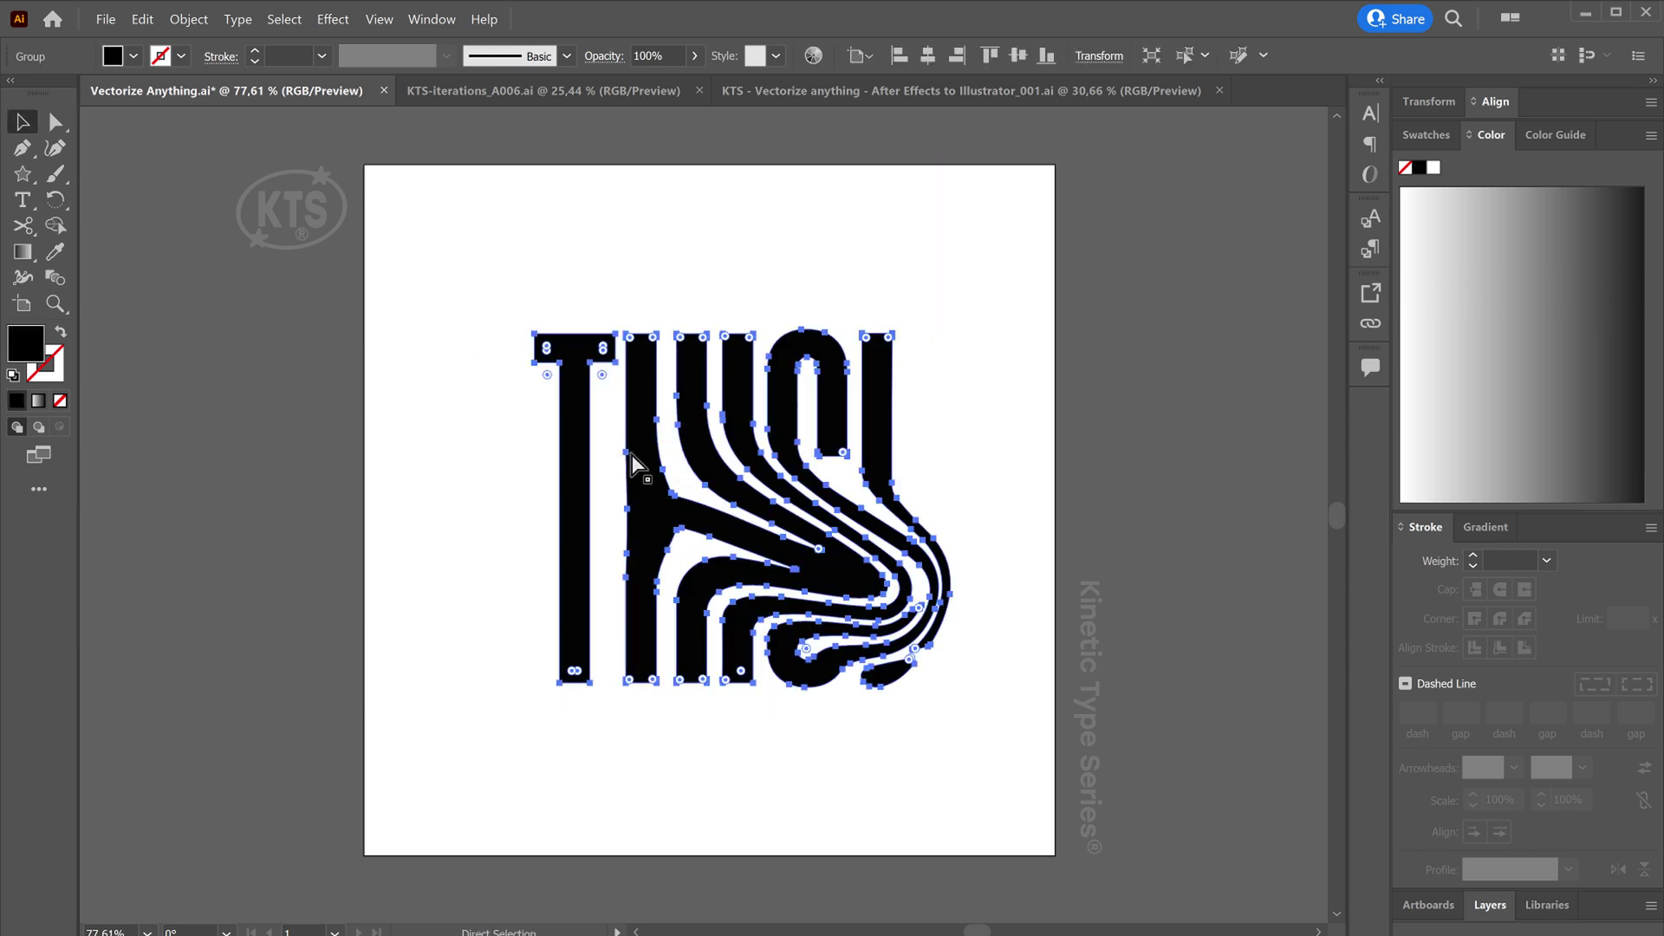
Check the remaining lettering paths in Outline view and return to Preview.
key(ctrl+y)
click(654, 272)
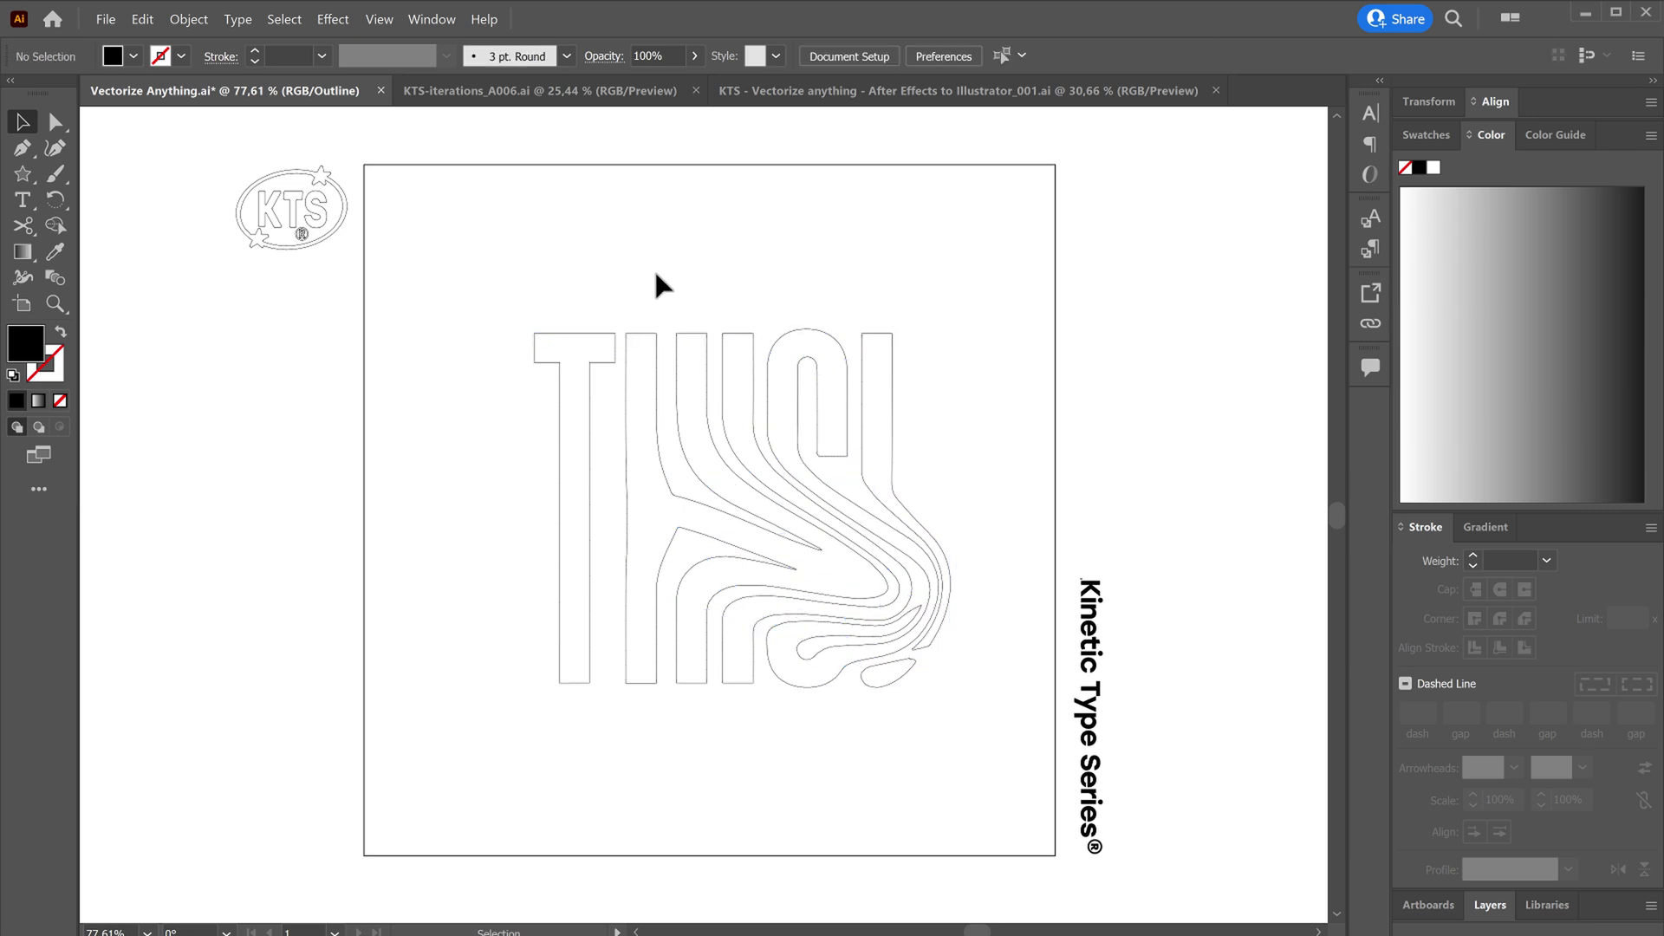
key(ctrl+y)
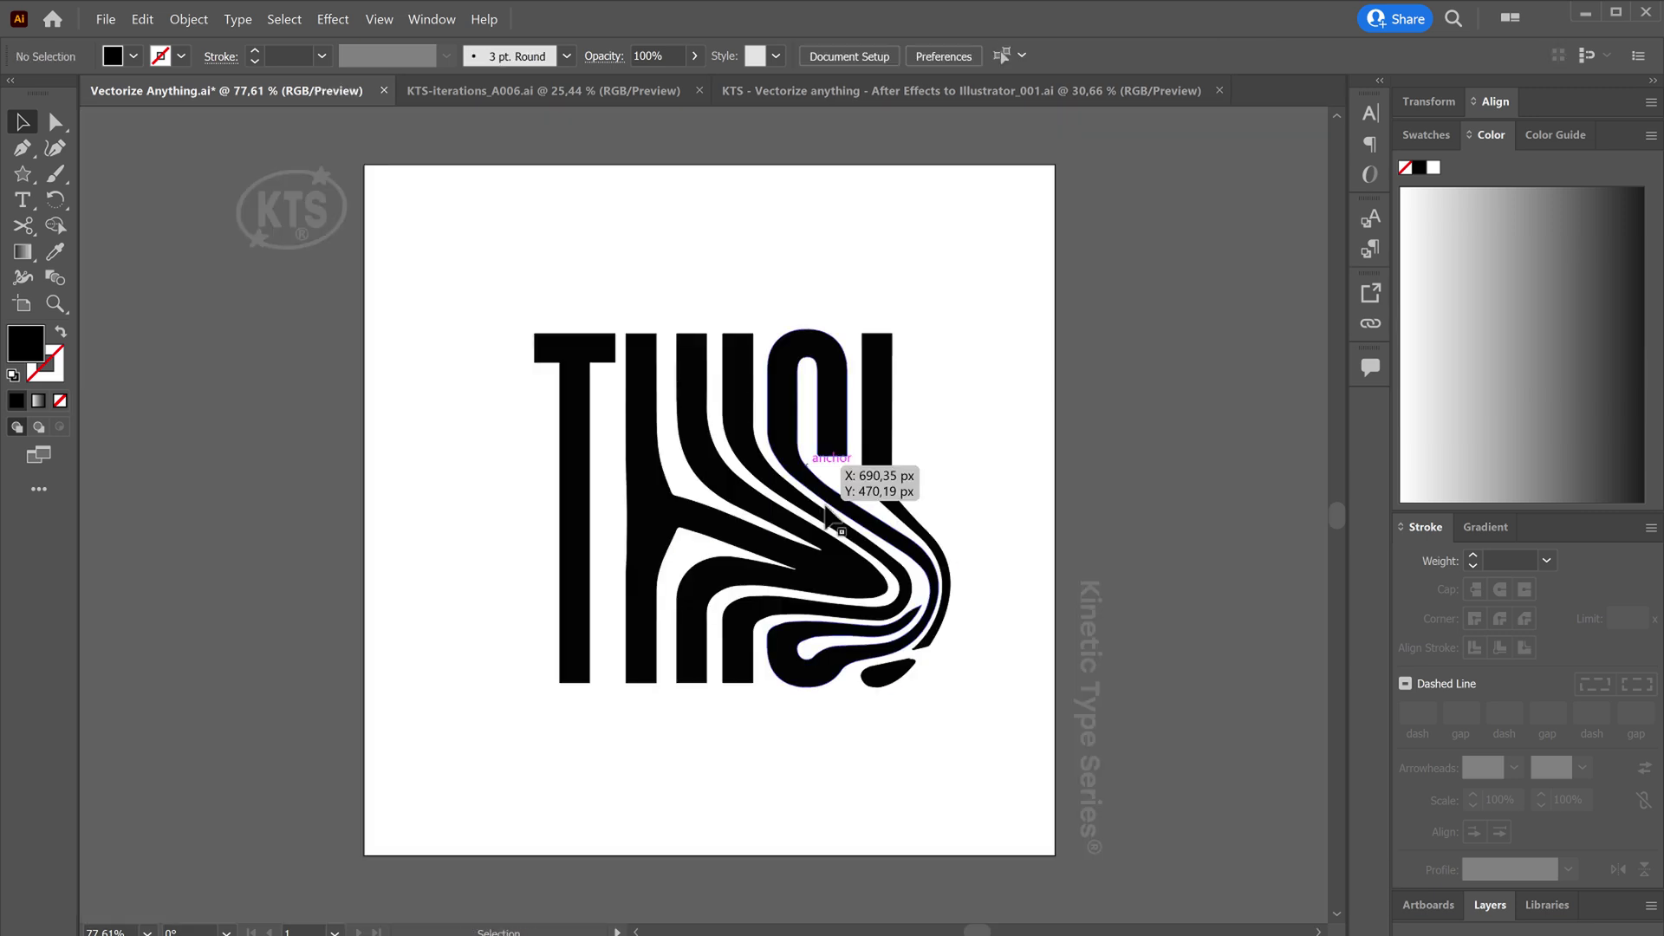
Ungroup the traced lettering into separate letter shapes and deselect them.
click(893, 479)
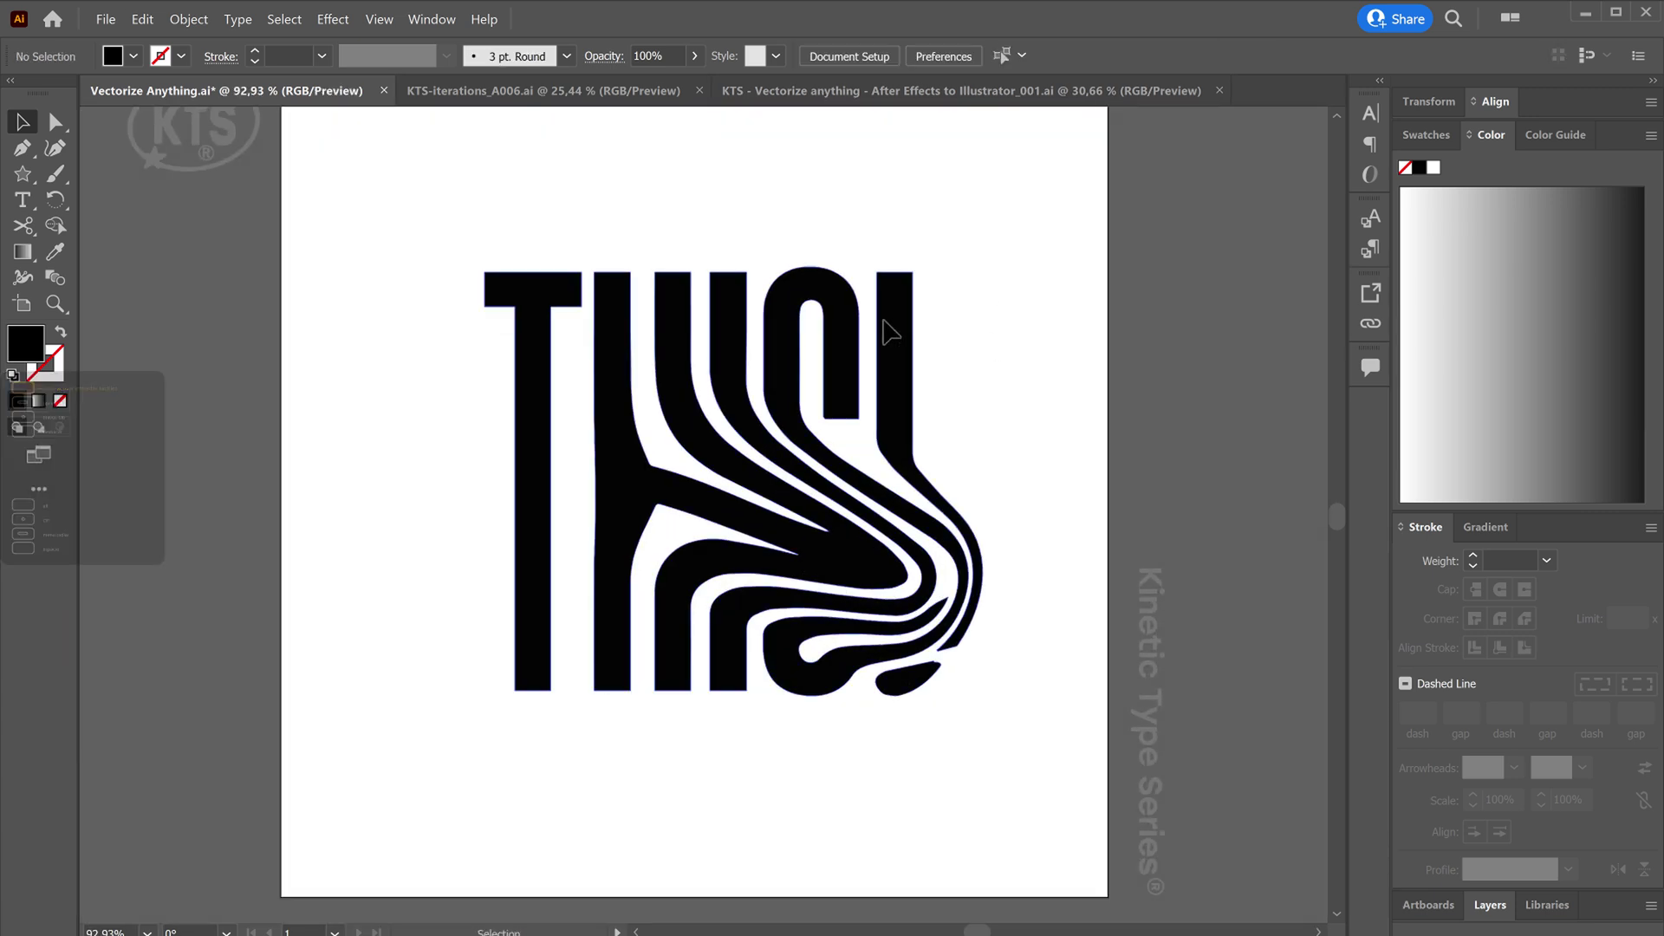
click(884, 321)
key(a)
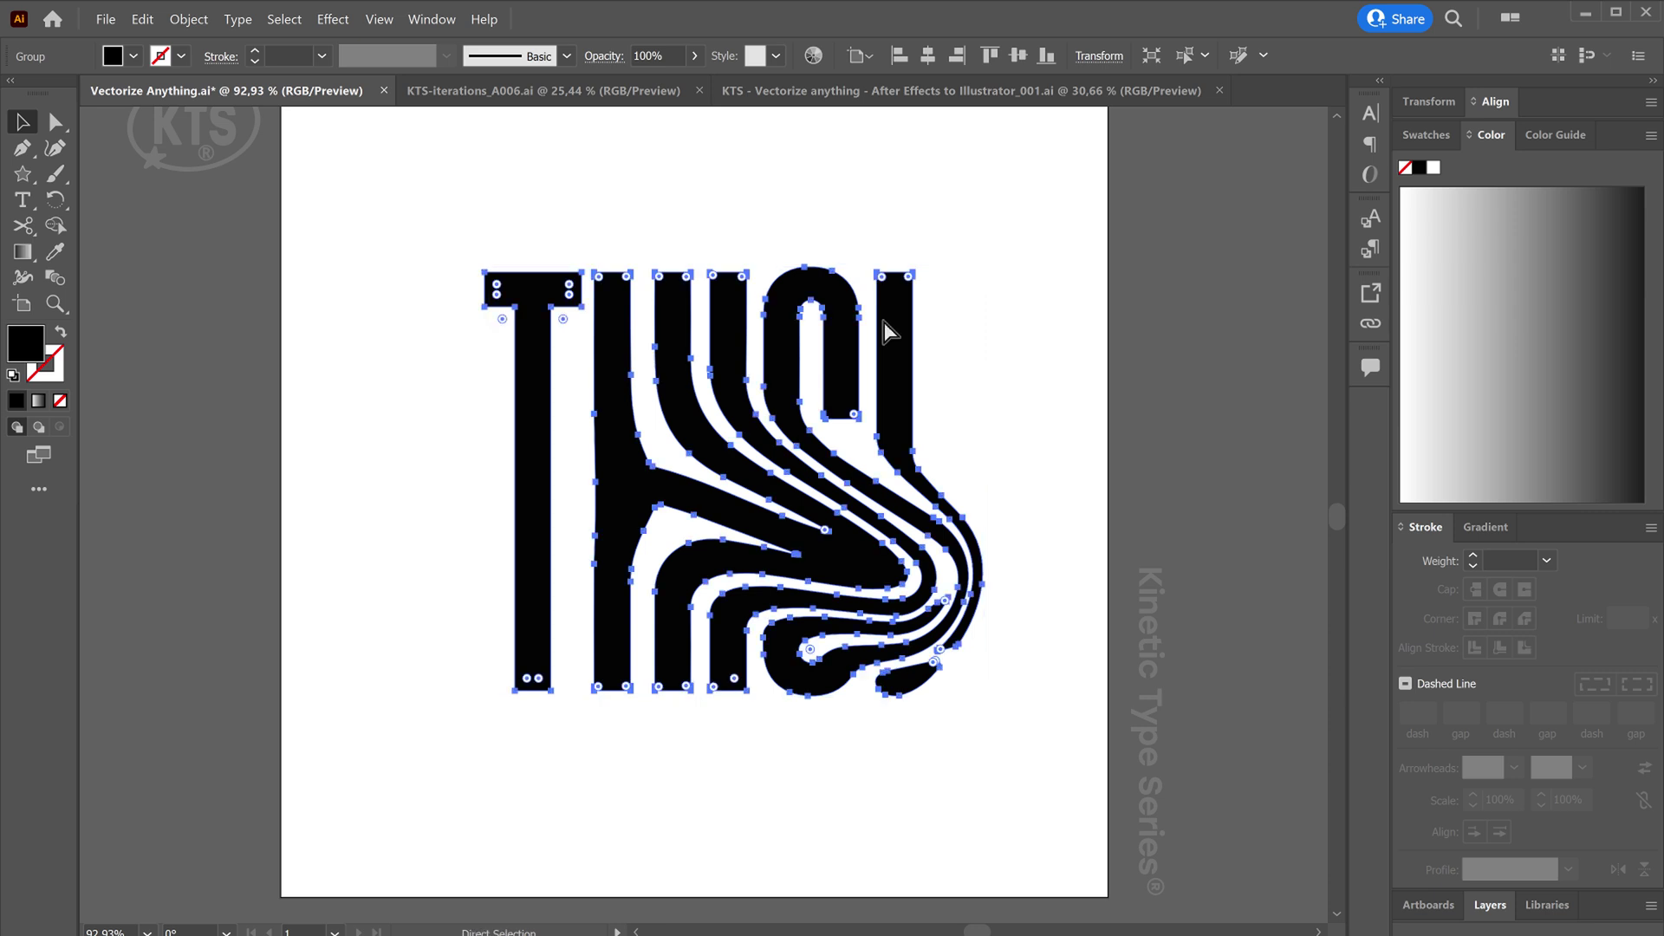
key(ctrl+shift+g)
click(905, 248)
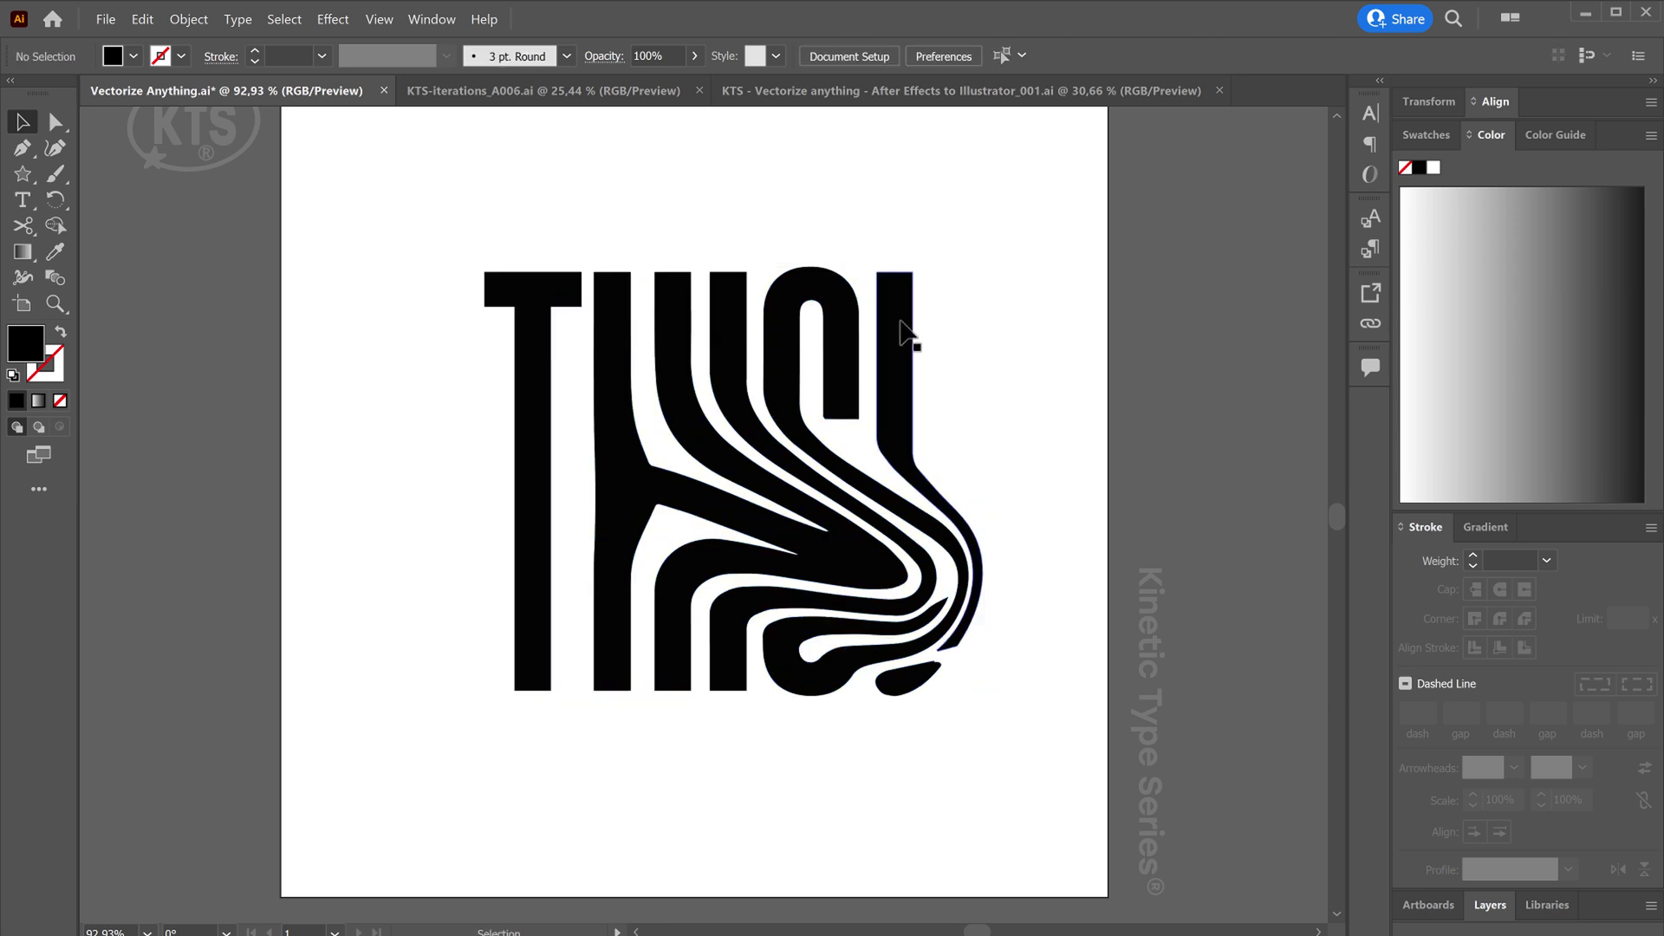
Try moving the exclamation mark's stem and the S individually, undoing each move.
drag(903, 320, 947, 311)
key(ctrl+z)
drag(843, 345, 844, 278)
key(ctrl+z)
Delete the stray corner anchor point at the tip of the teardrop-shaped exclamation dot with the Pen tool.
click(951, 481)
drag(829, 626, 1262, 464)
click(924, 598)
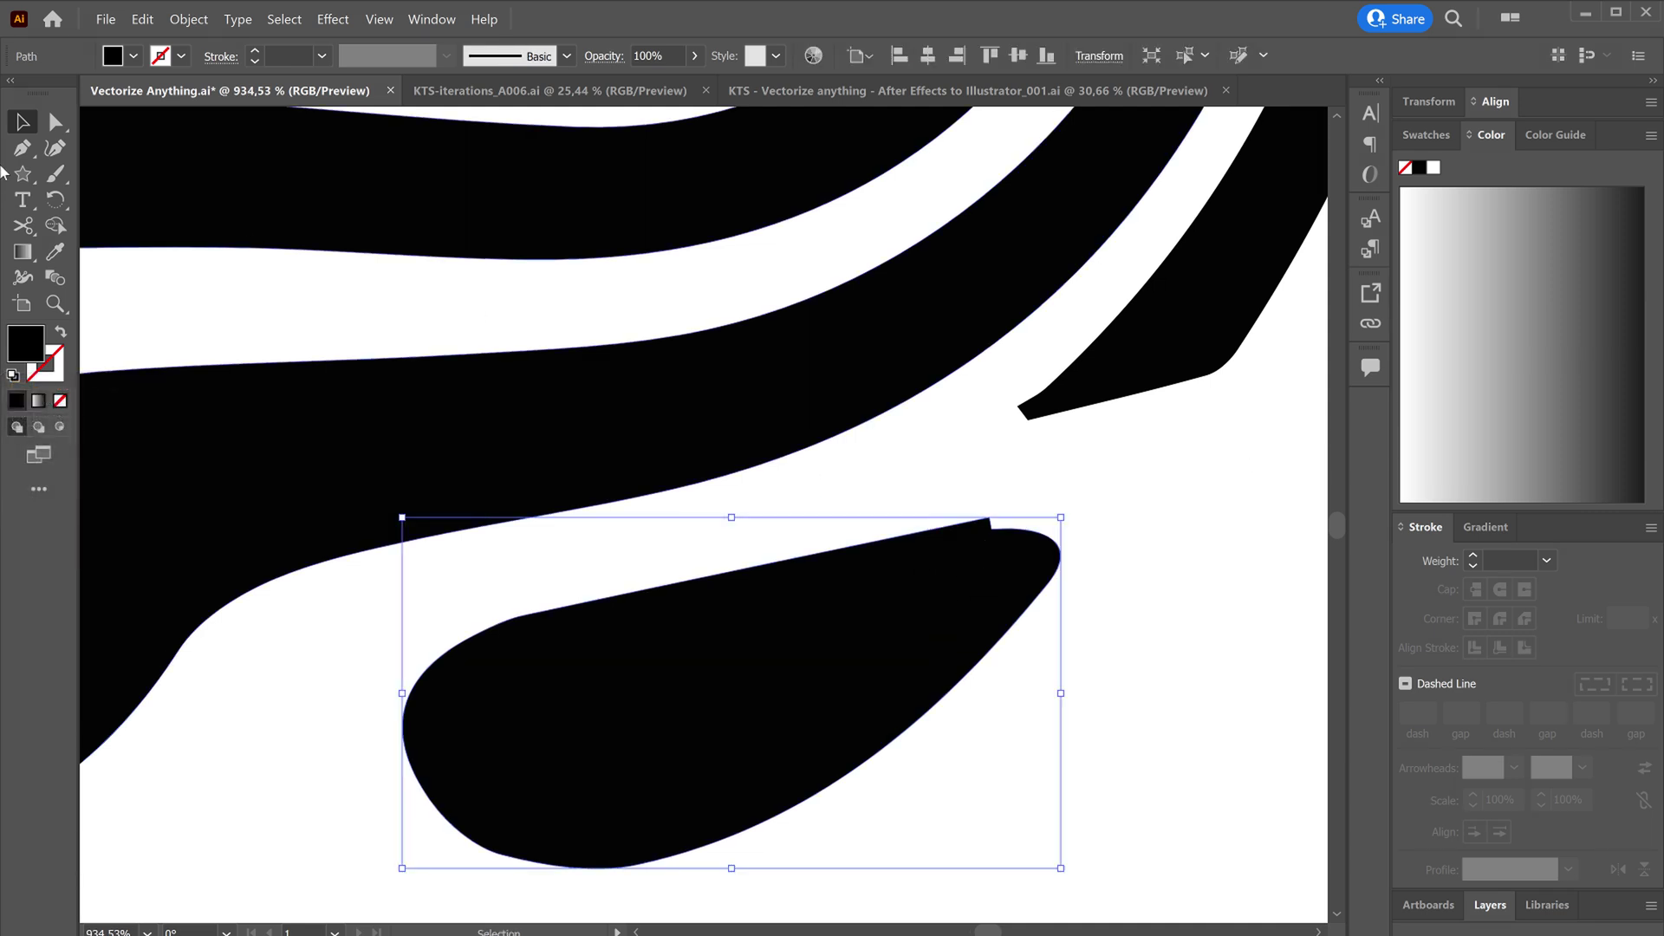
click(19, 148)
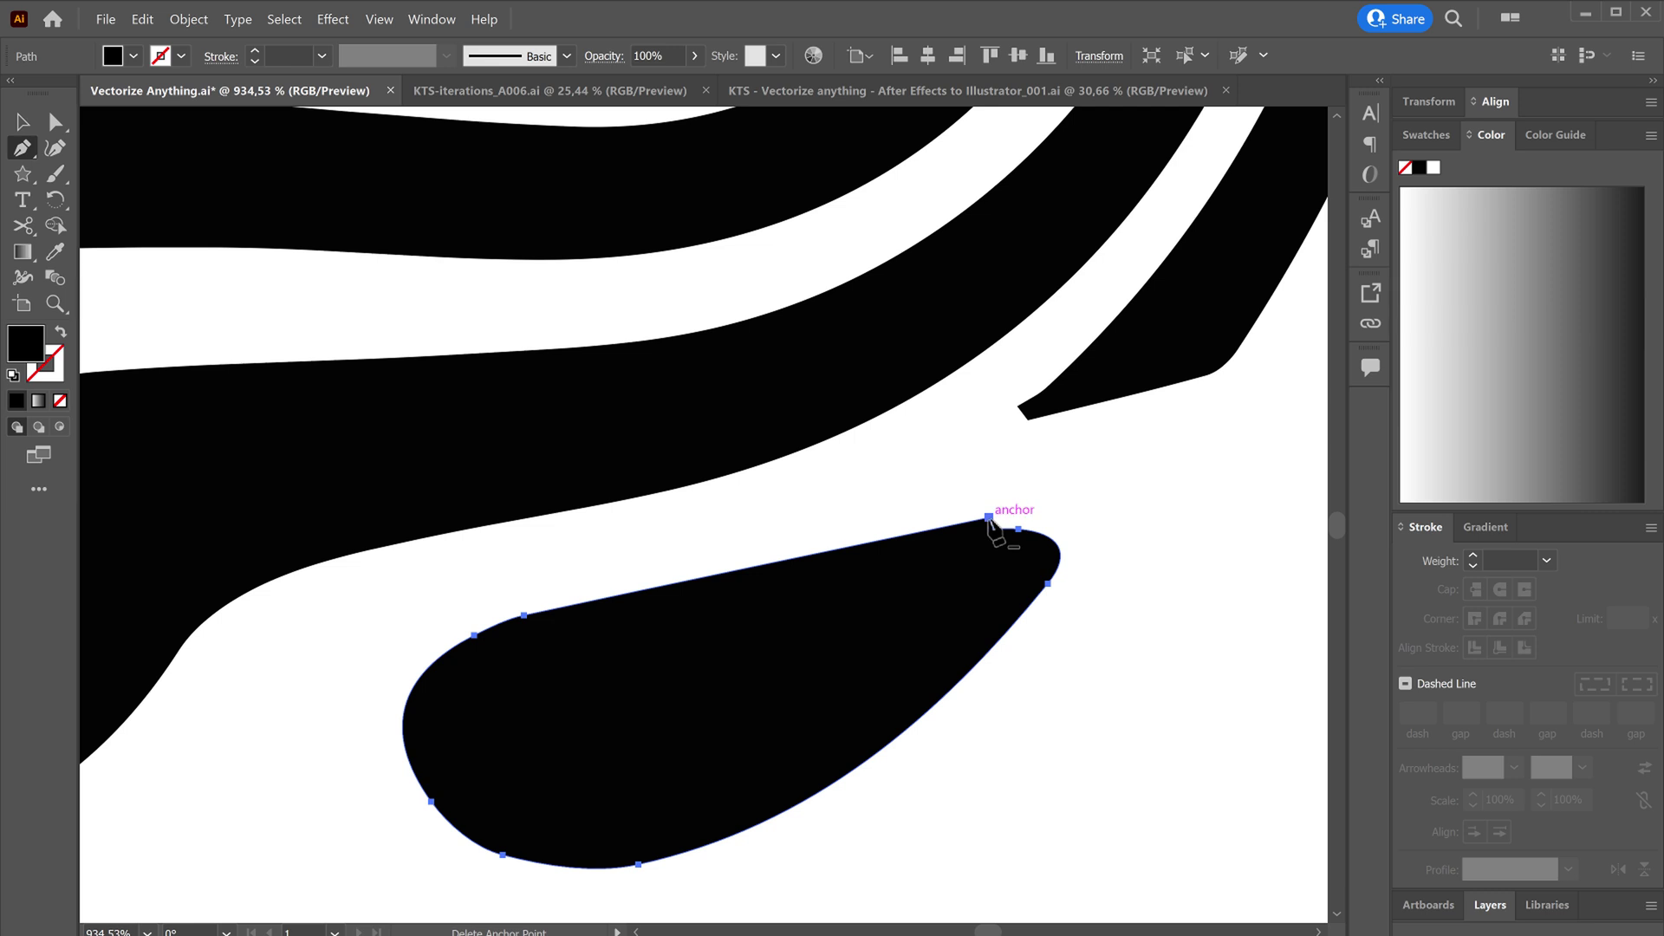
click(989, 518)
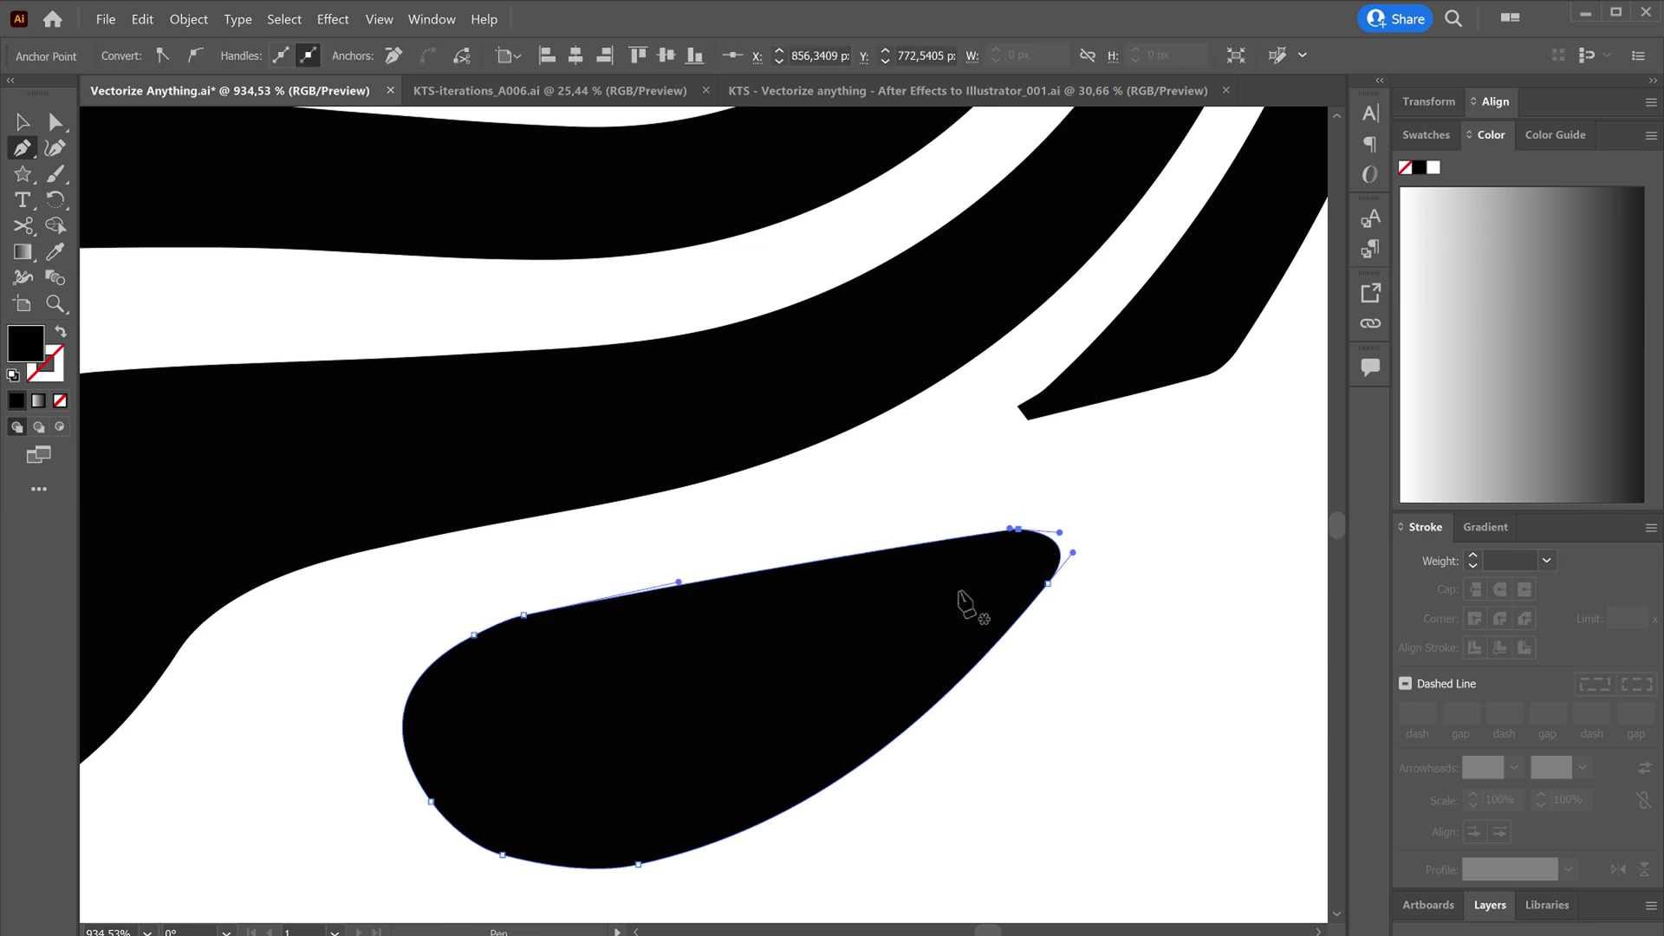
Round the jagged corner at the lower tip of the exclamation mark's stem with the Direct Selection tool's corner widget.
key(a)
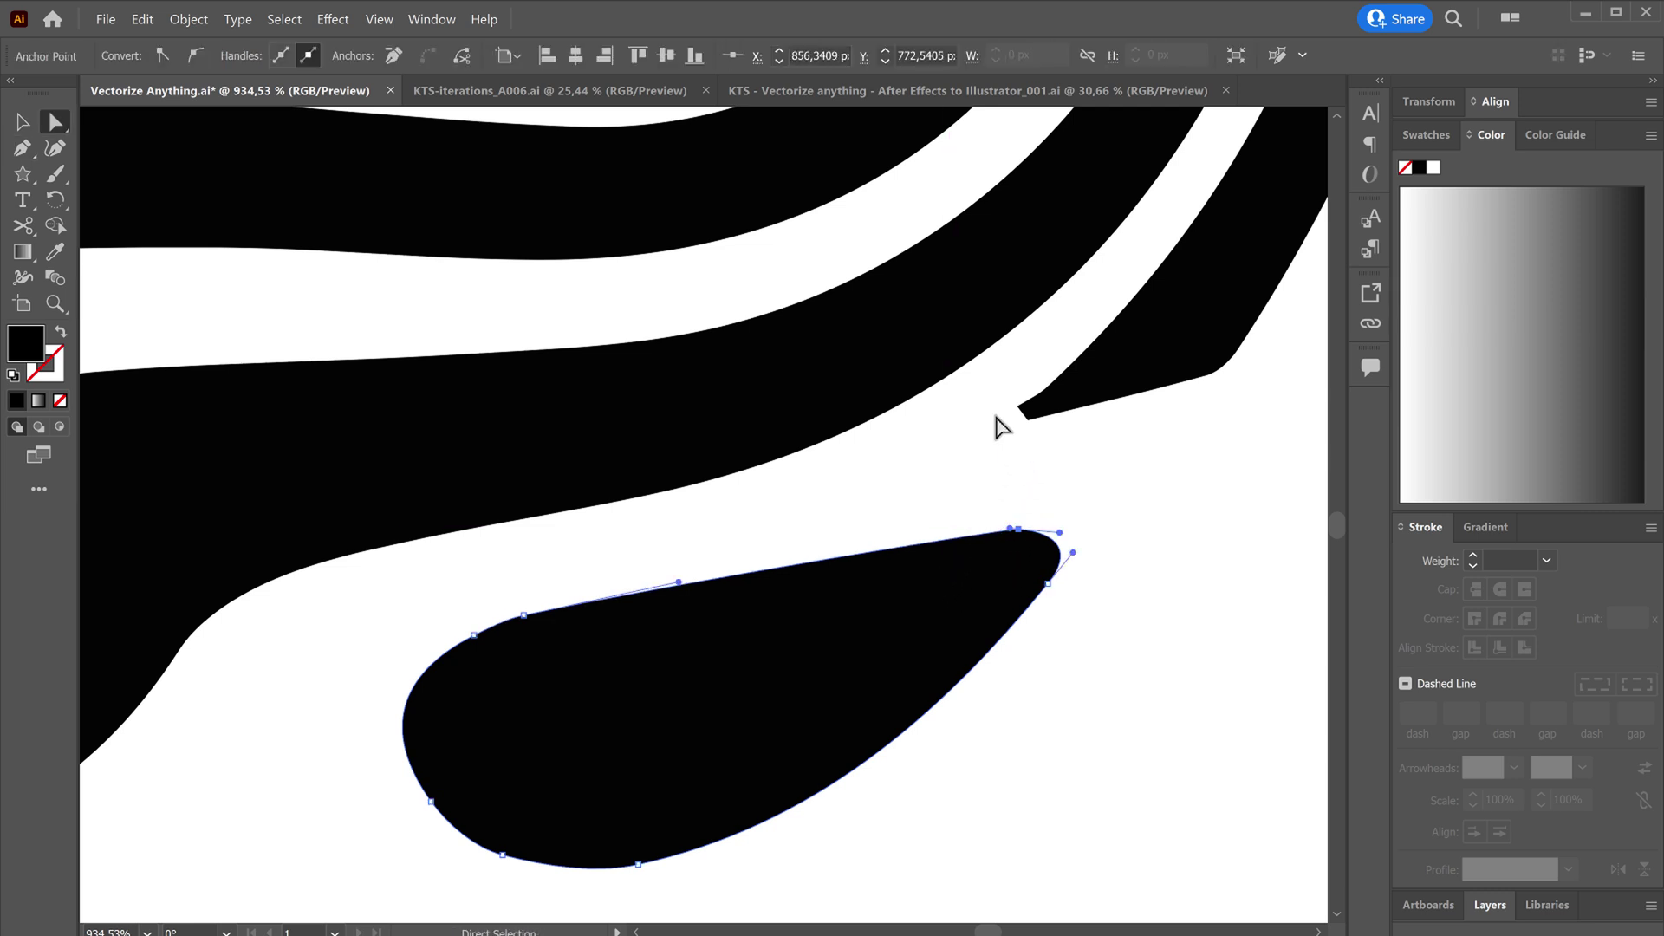
click(1015, 408)
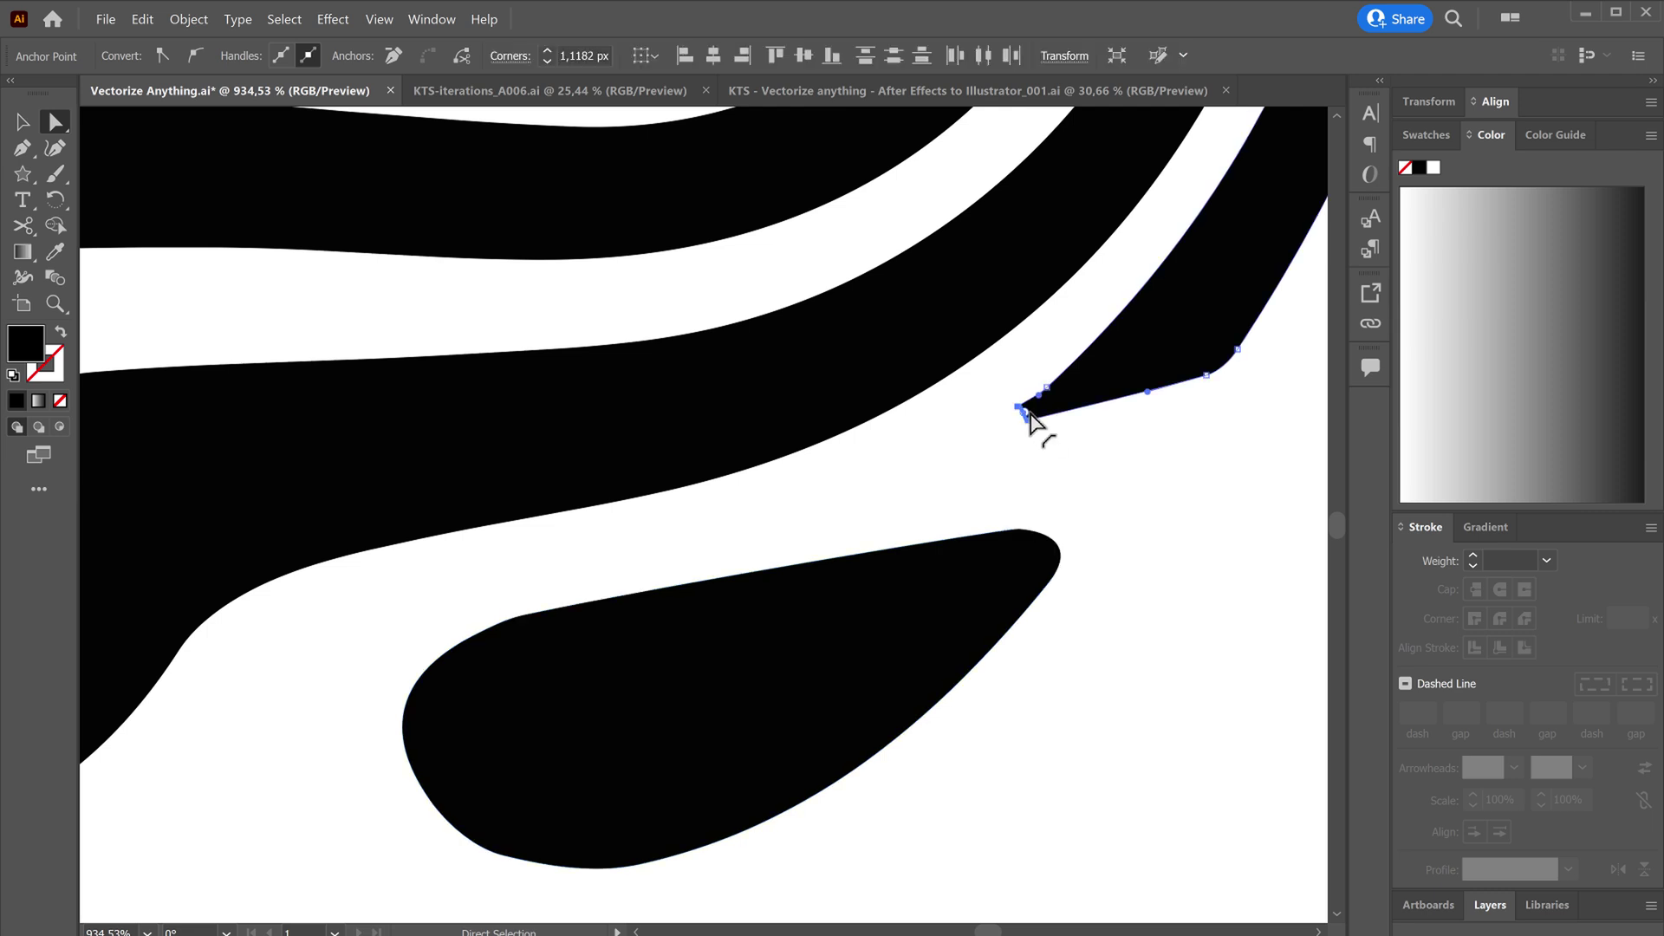
drag(1020, 414, 669, 573)
click(1080, 475)
key(ctrl+space)
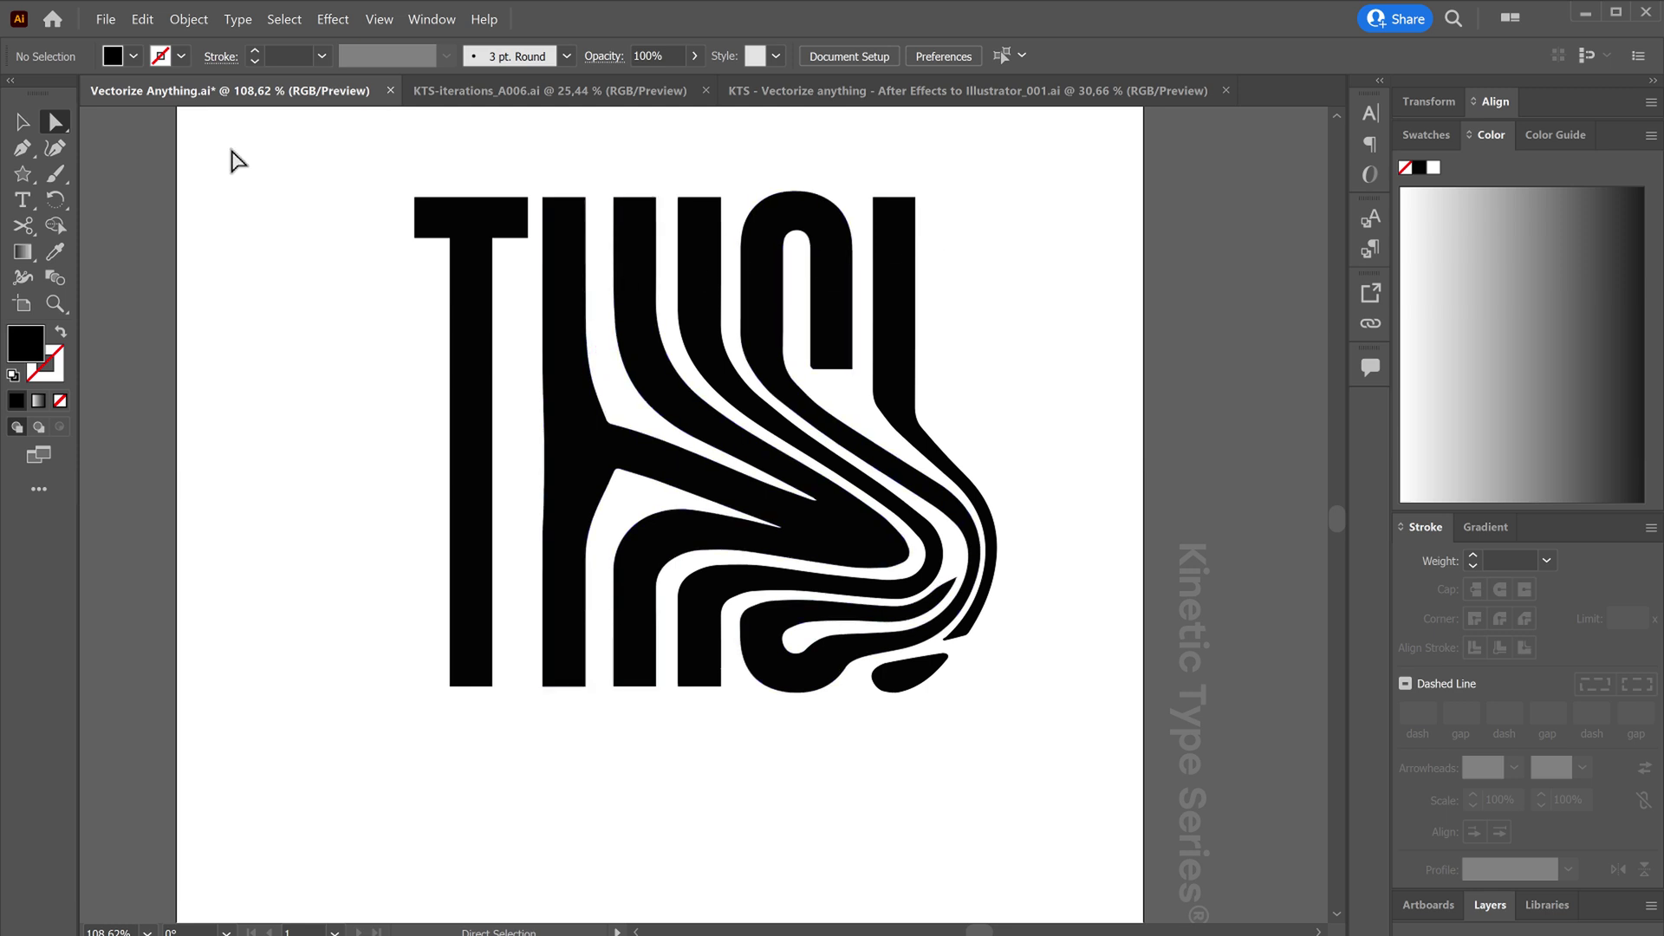
click(103, 20)
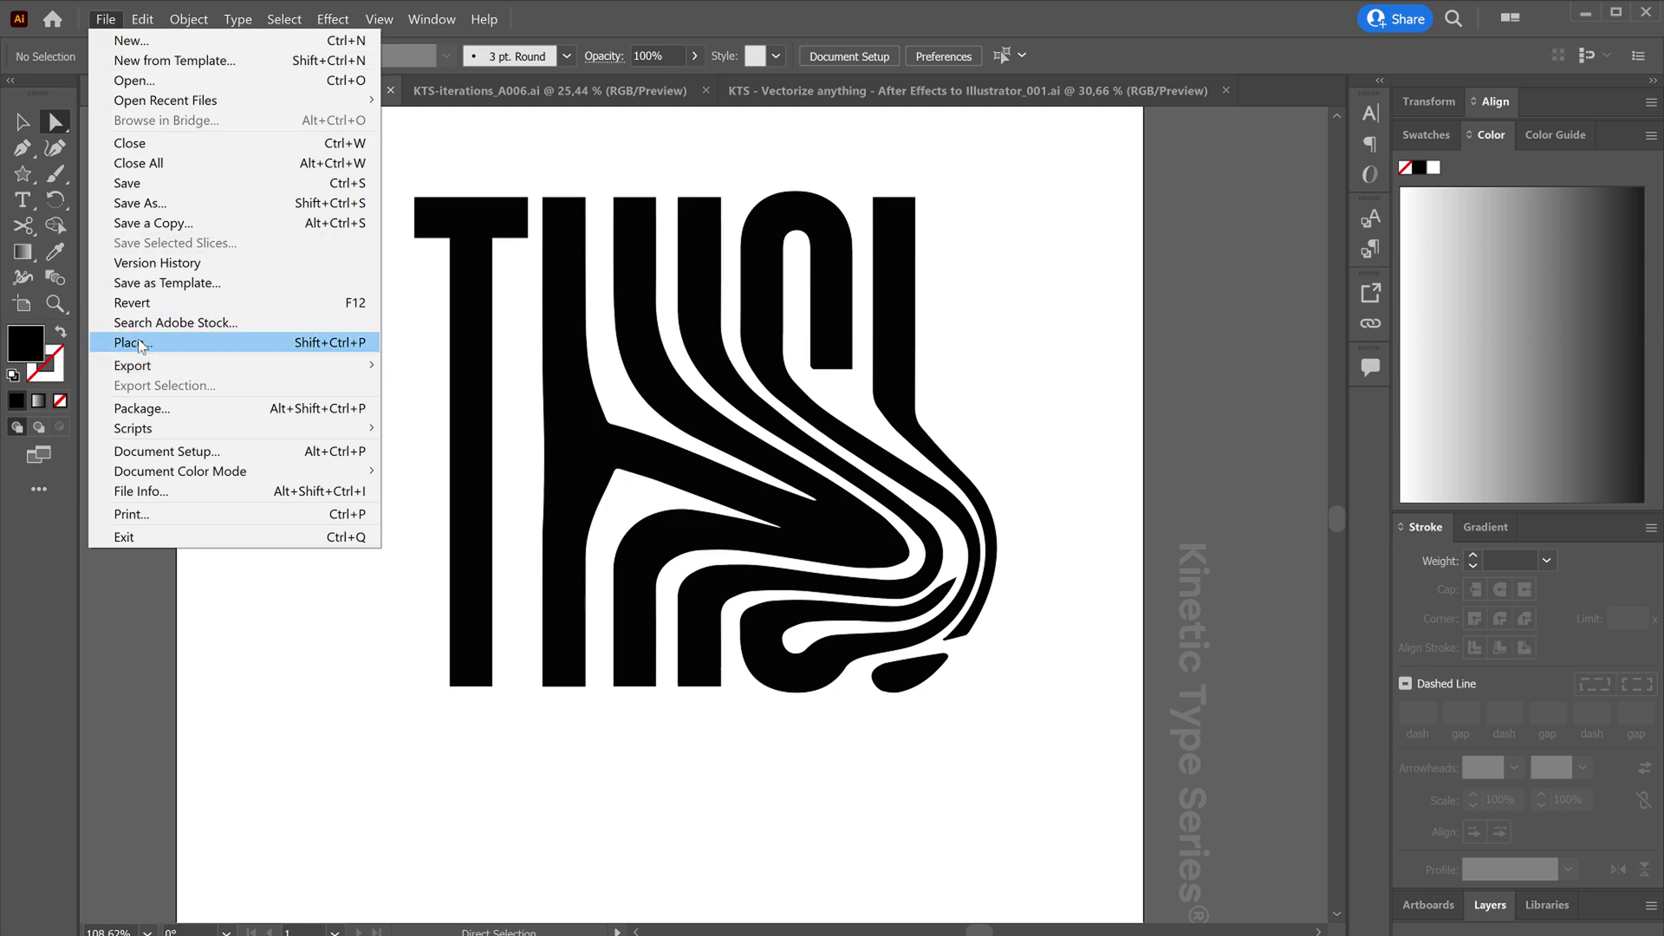
click(407, 328)
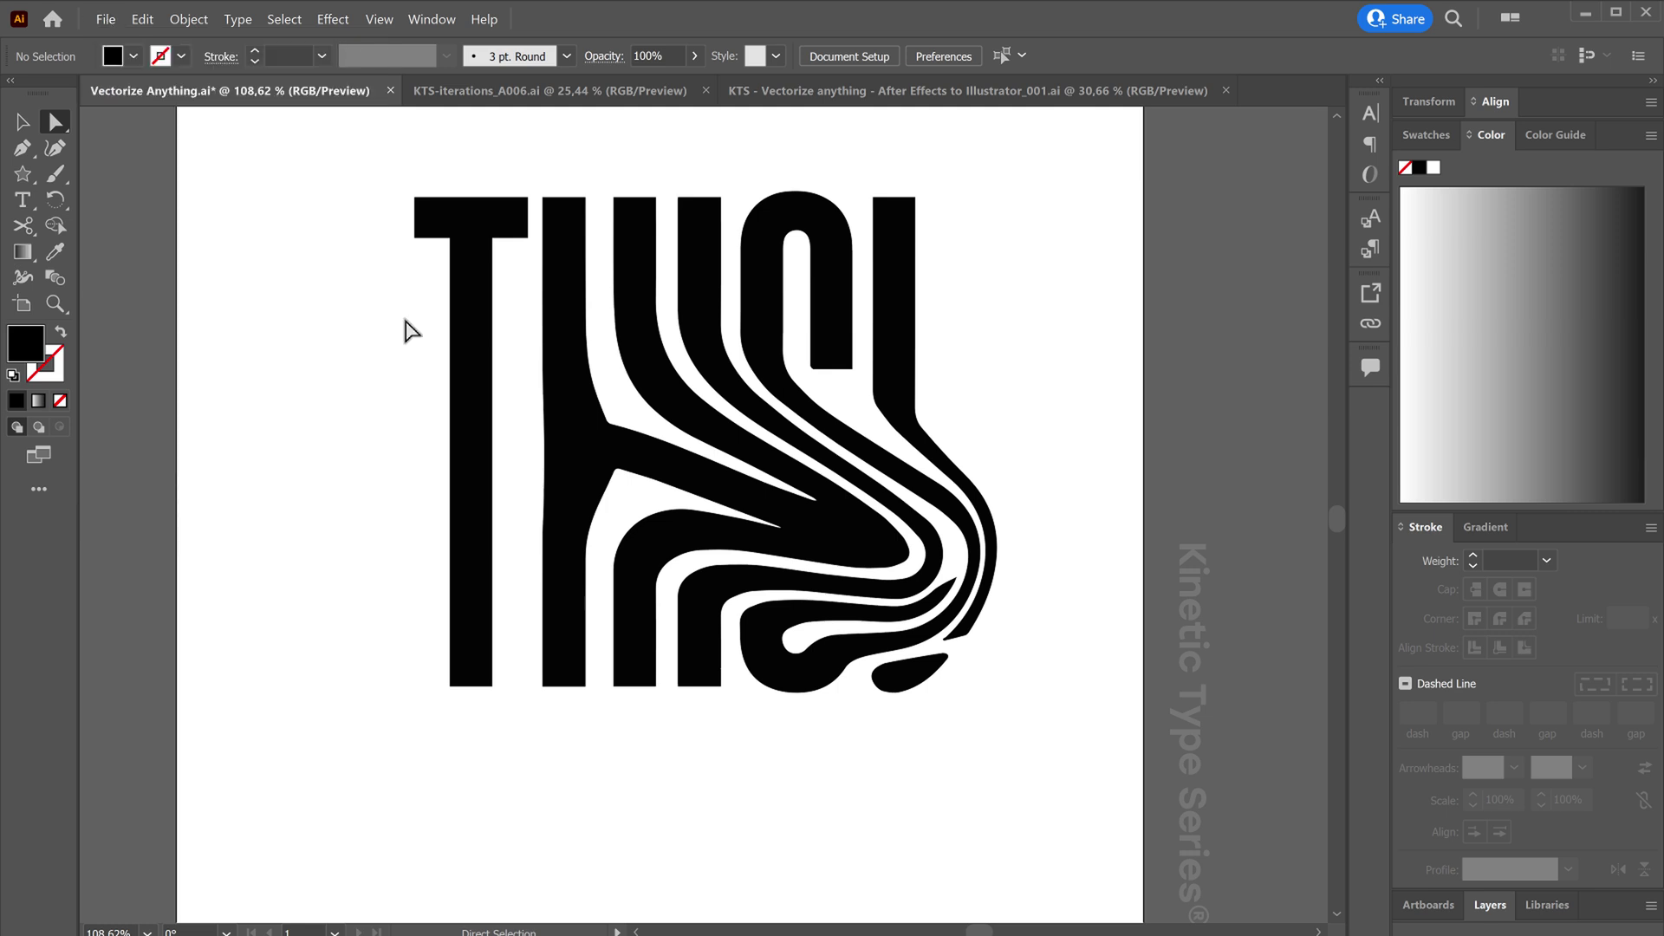
click(198, 19)
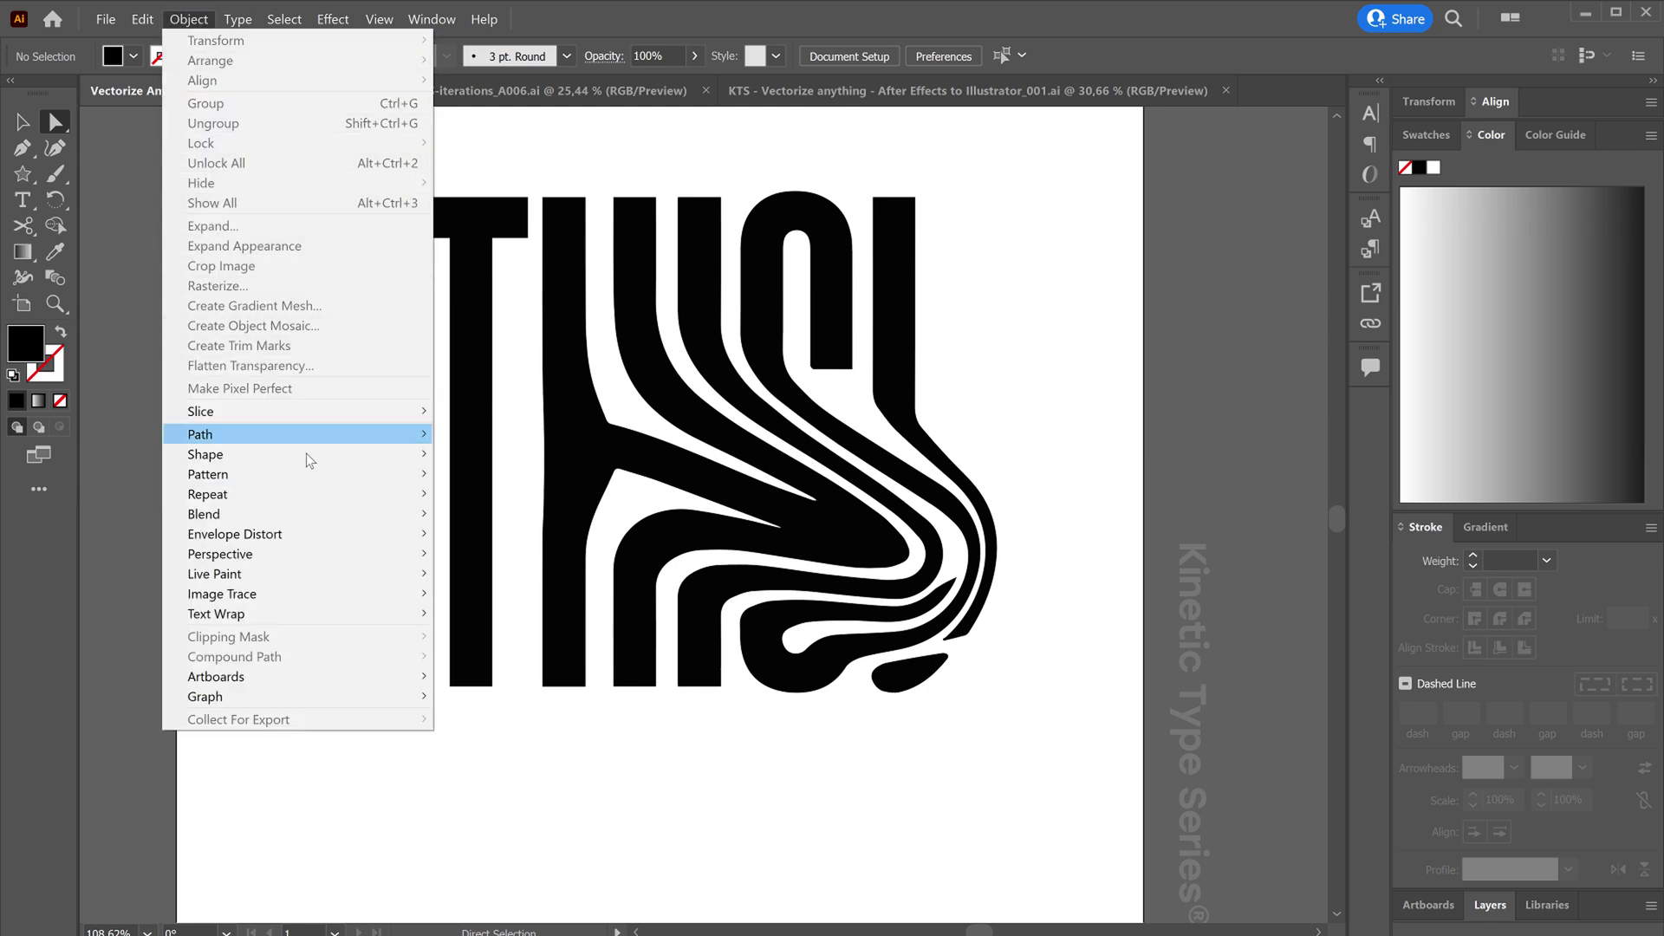
mouse_move(325, 593)
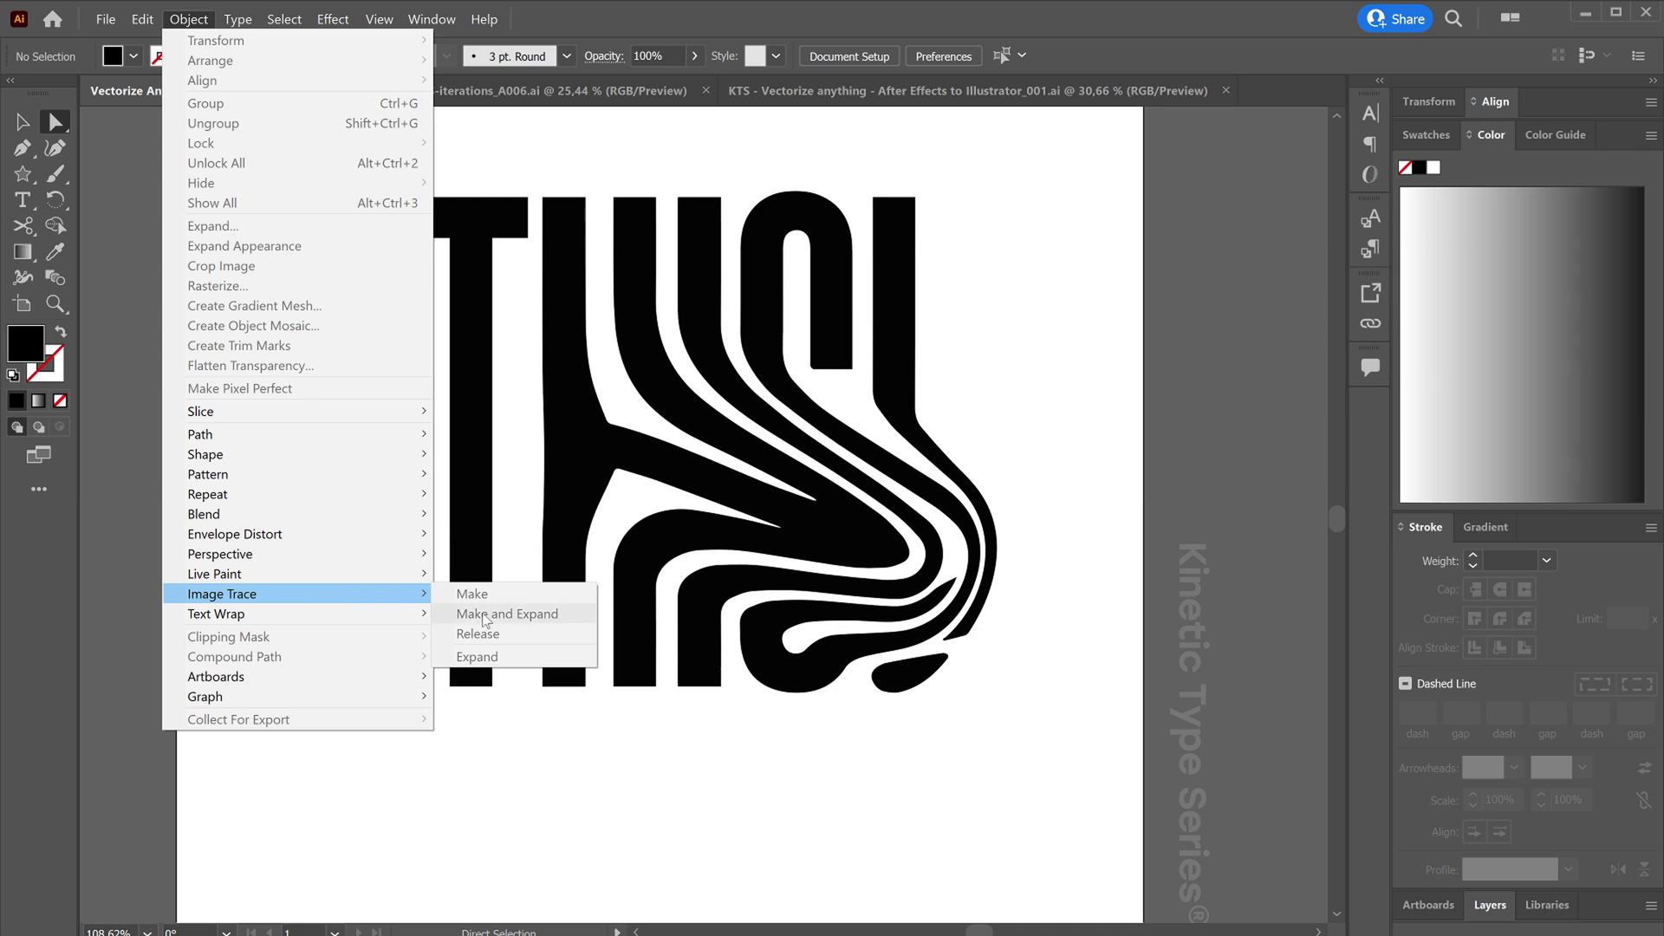
click(580, 746)
Smooth the upper inner curve of the warped H and the lower edge of its diagonal arm with the Smooth tool.
drag(583, 465, 614, 447)
scroll(614, 447, up, 3)
click(579, 338)
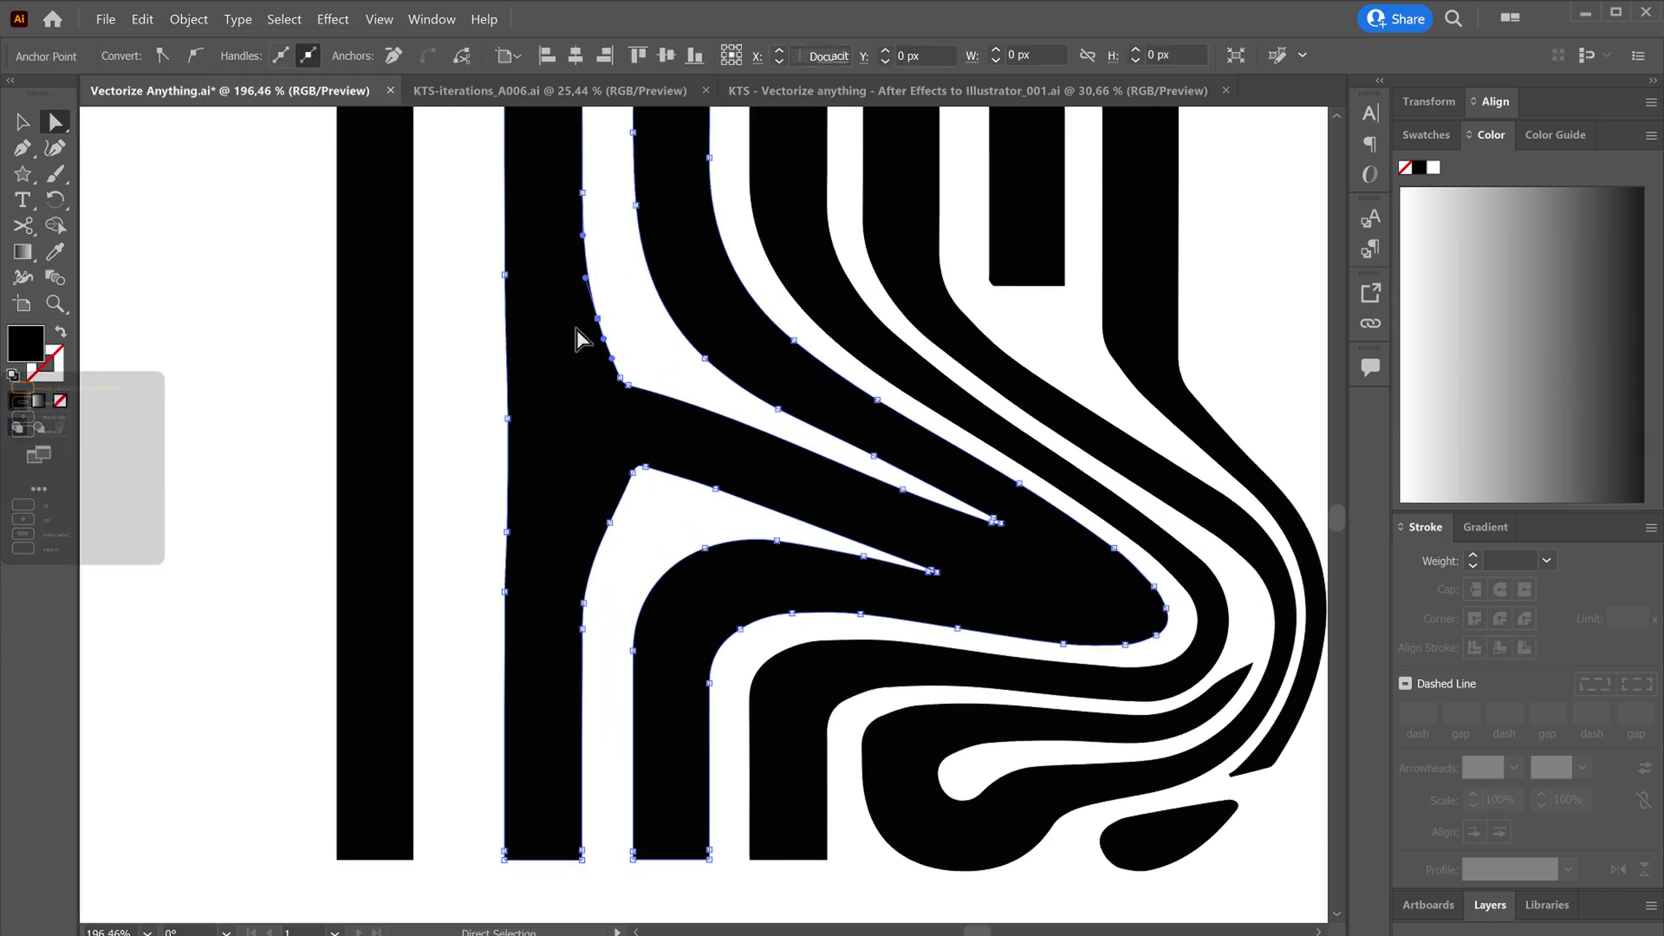
scroll(825, 387, down, 2)
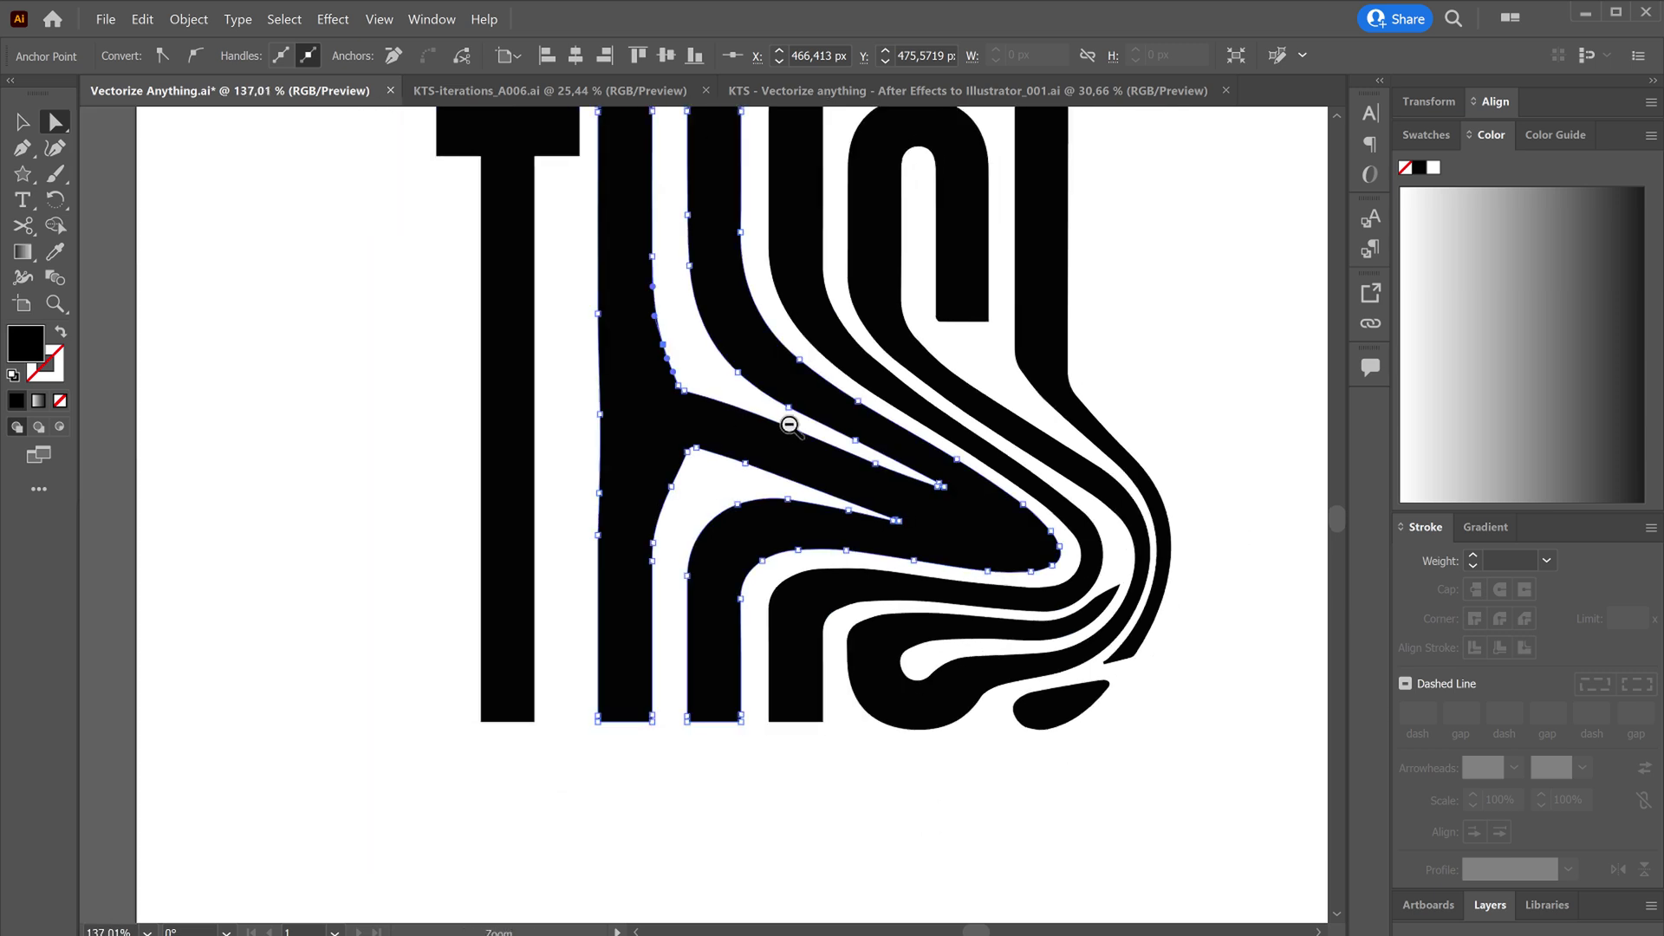
drag(789, 423, 688, 522)
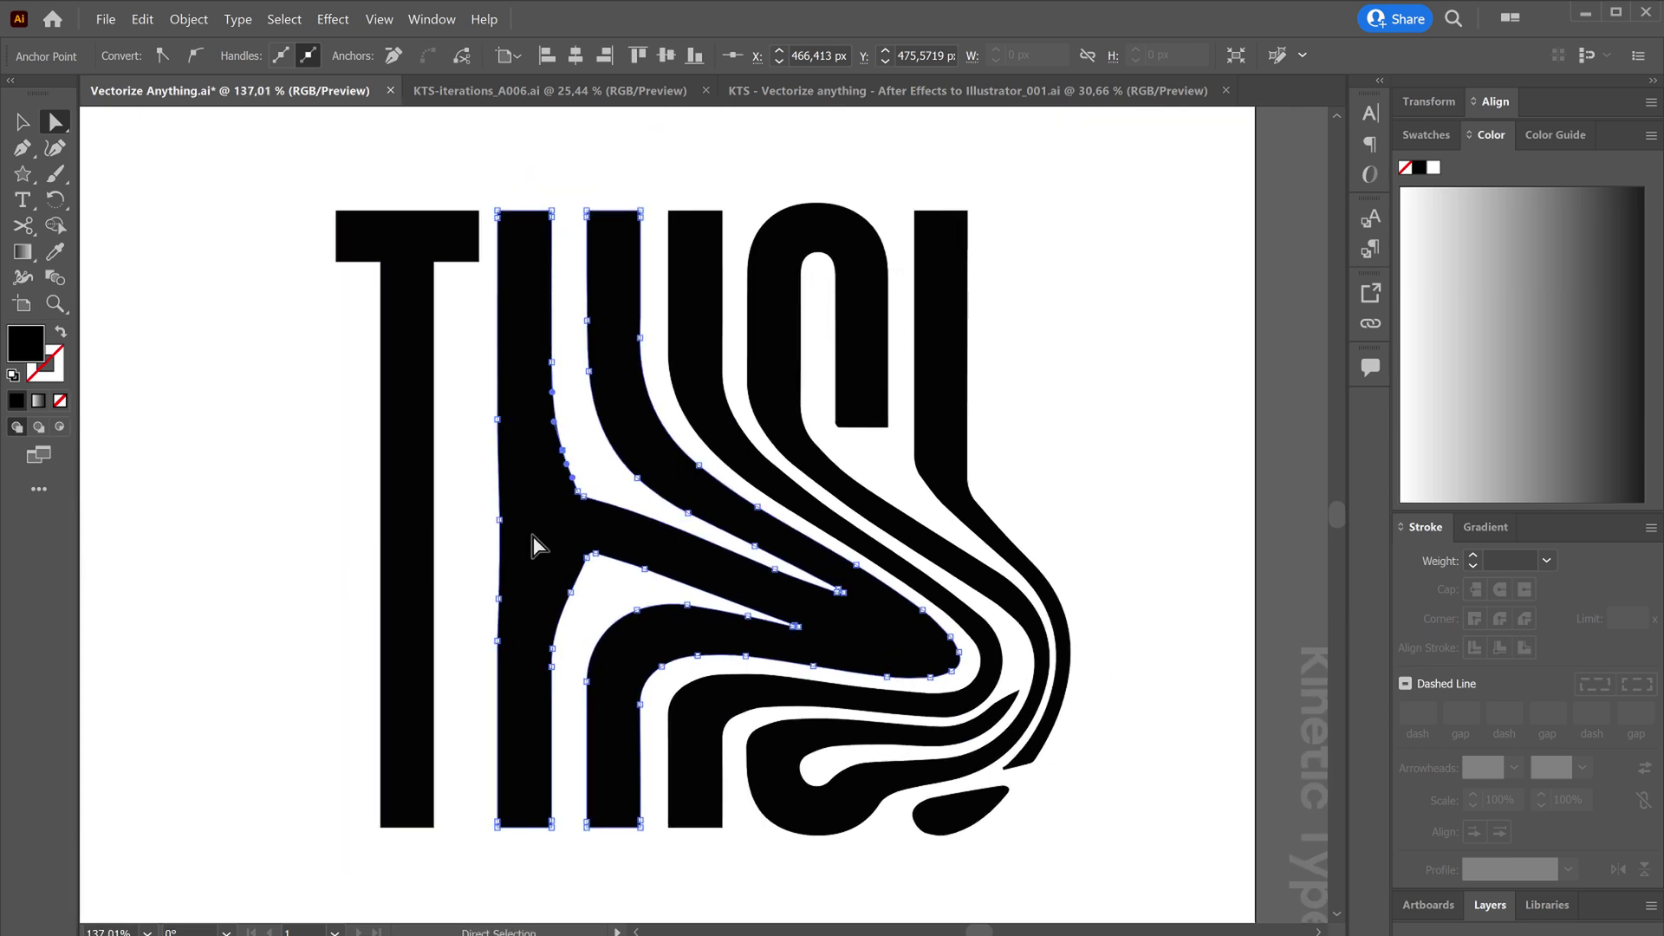
click(43, 492)
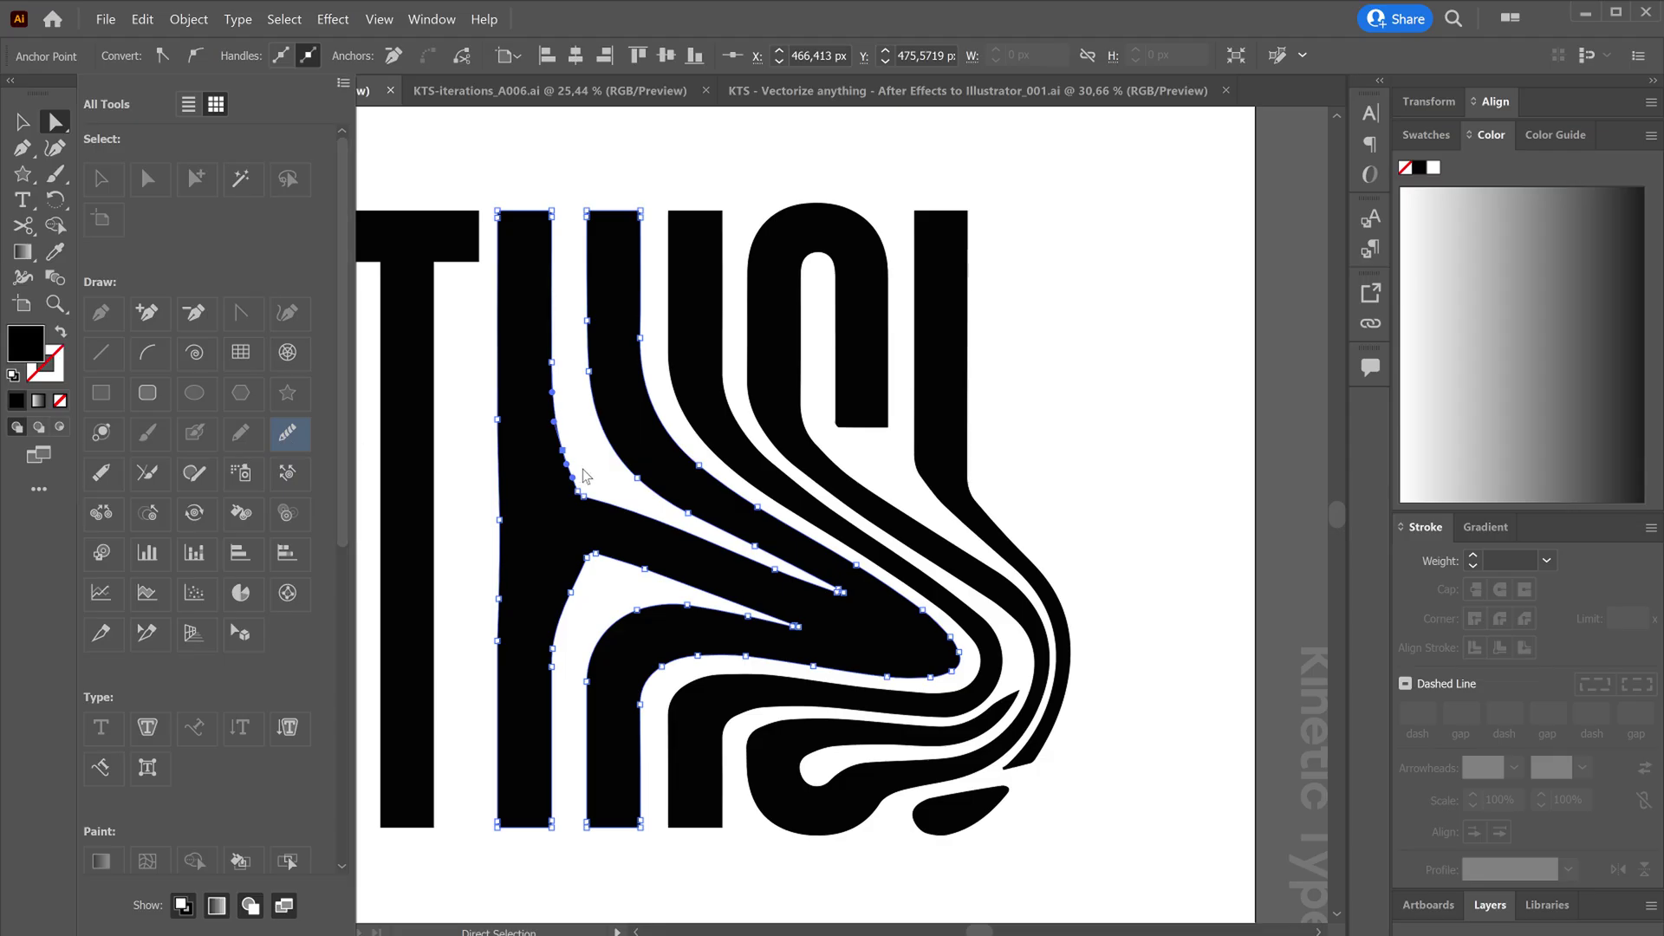
click(586, 475)
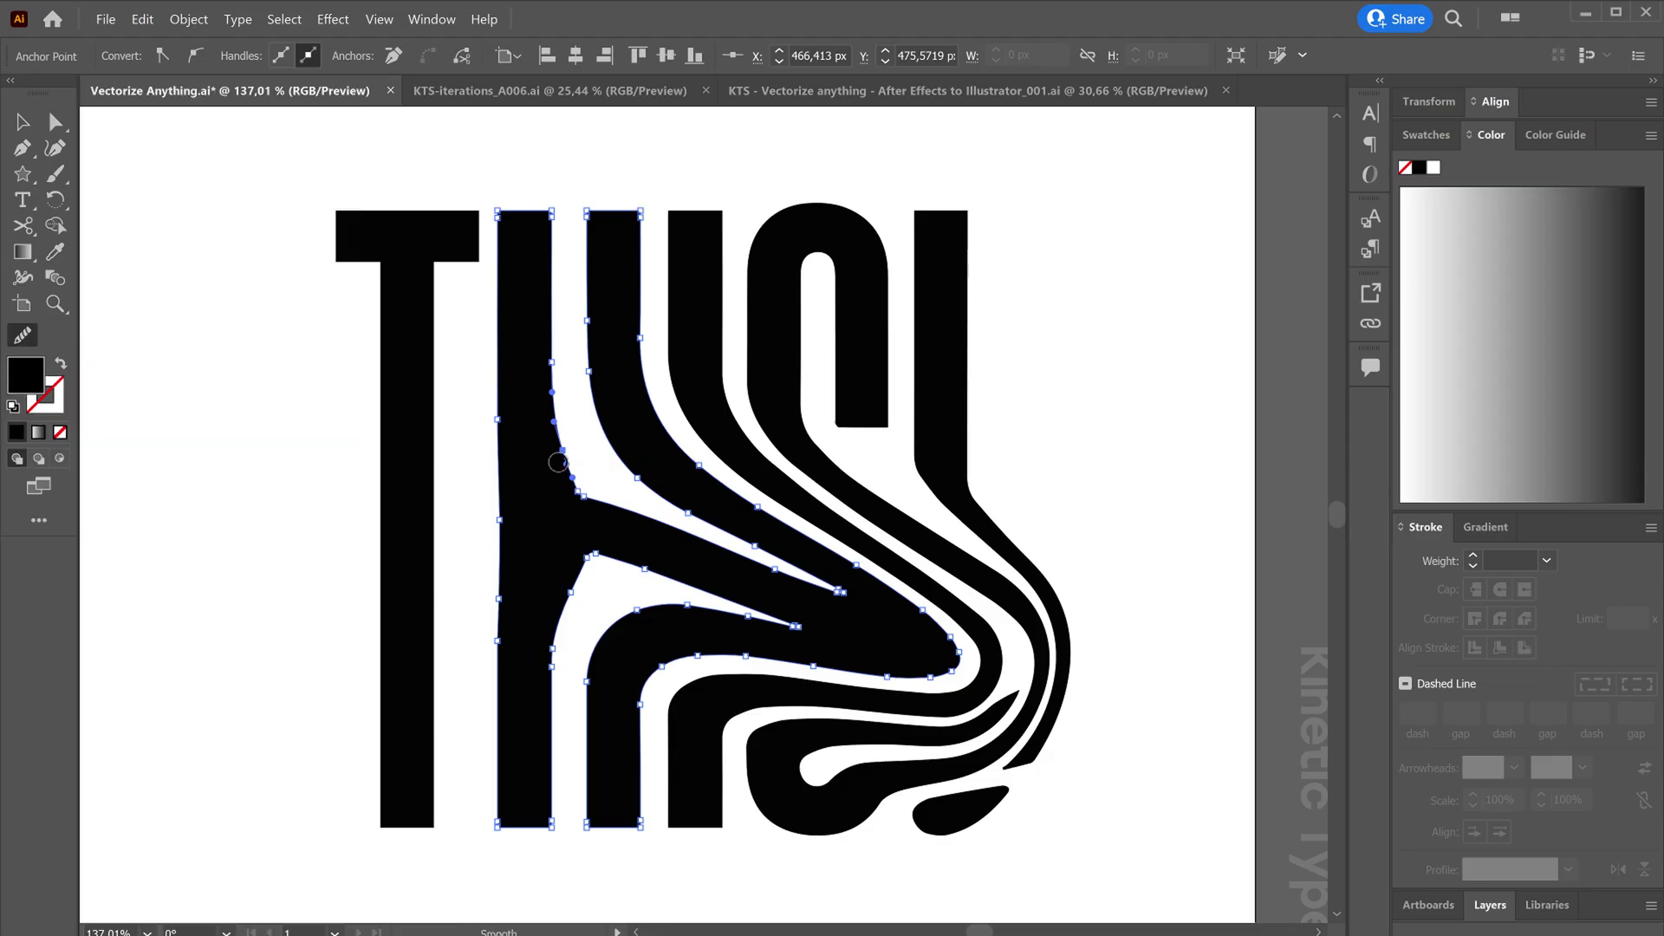
drag(558, 464, 580, 482)
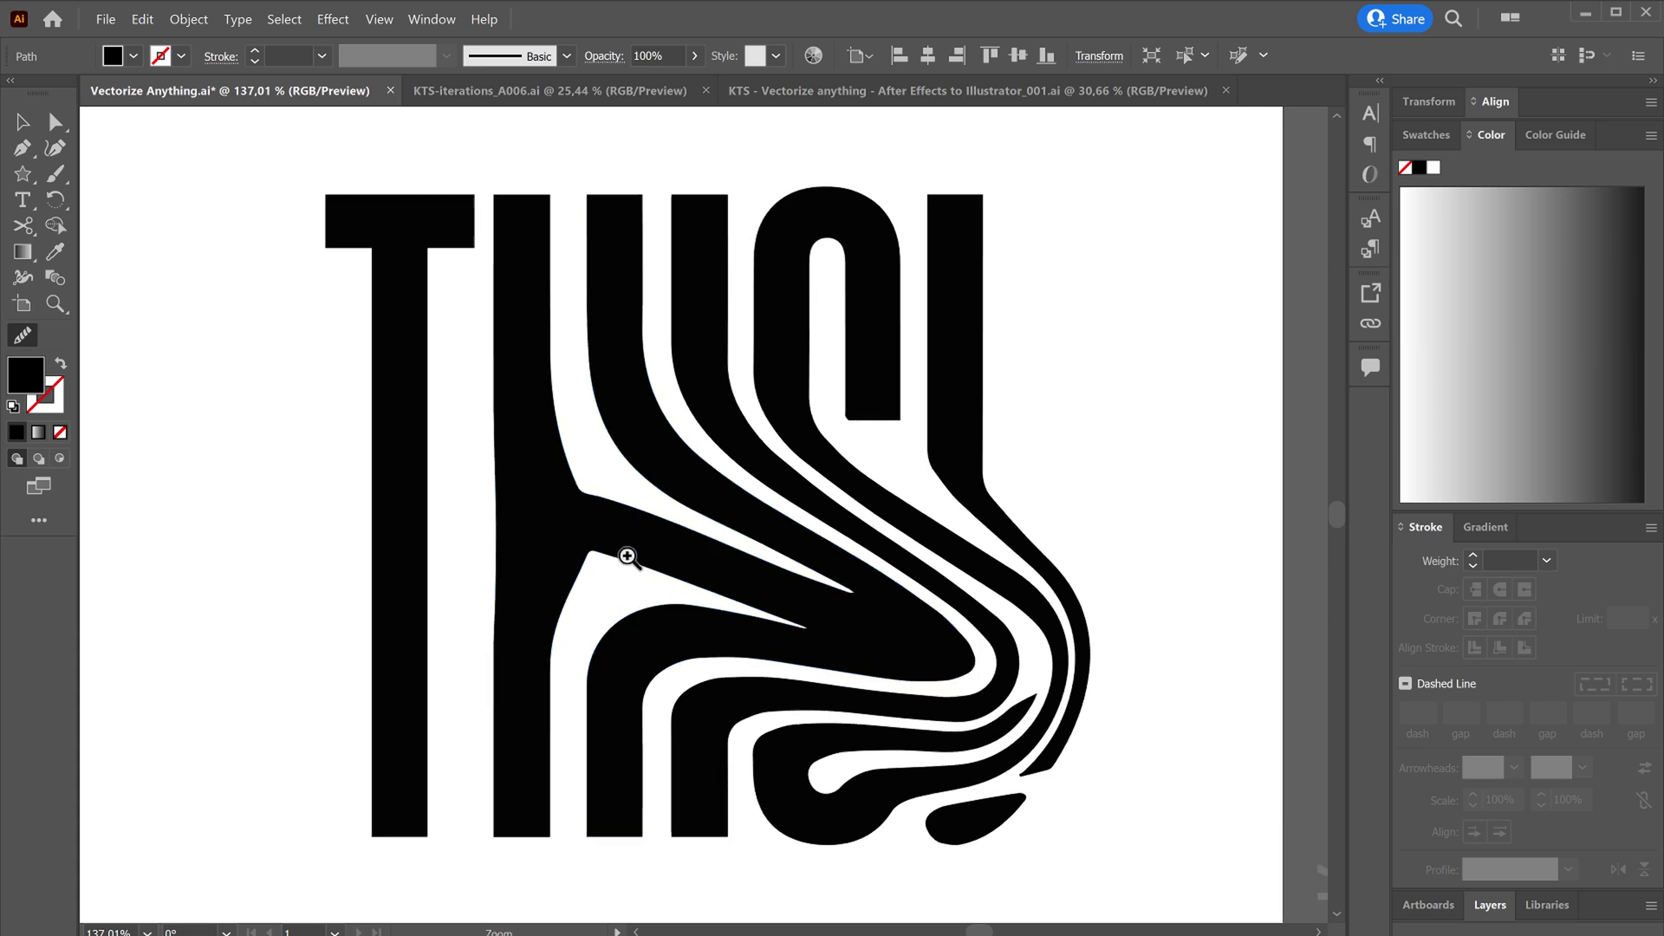
scroll(632, 549, up, 3)
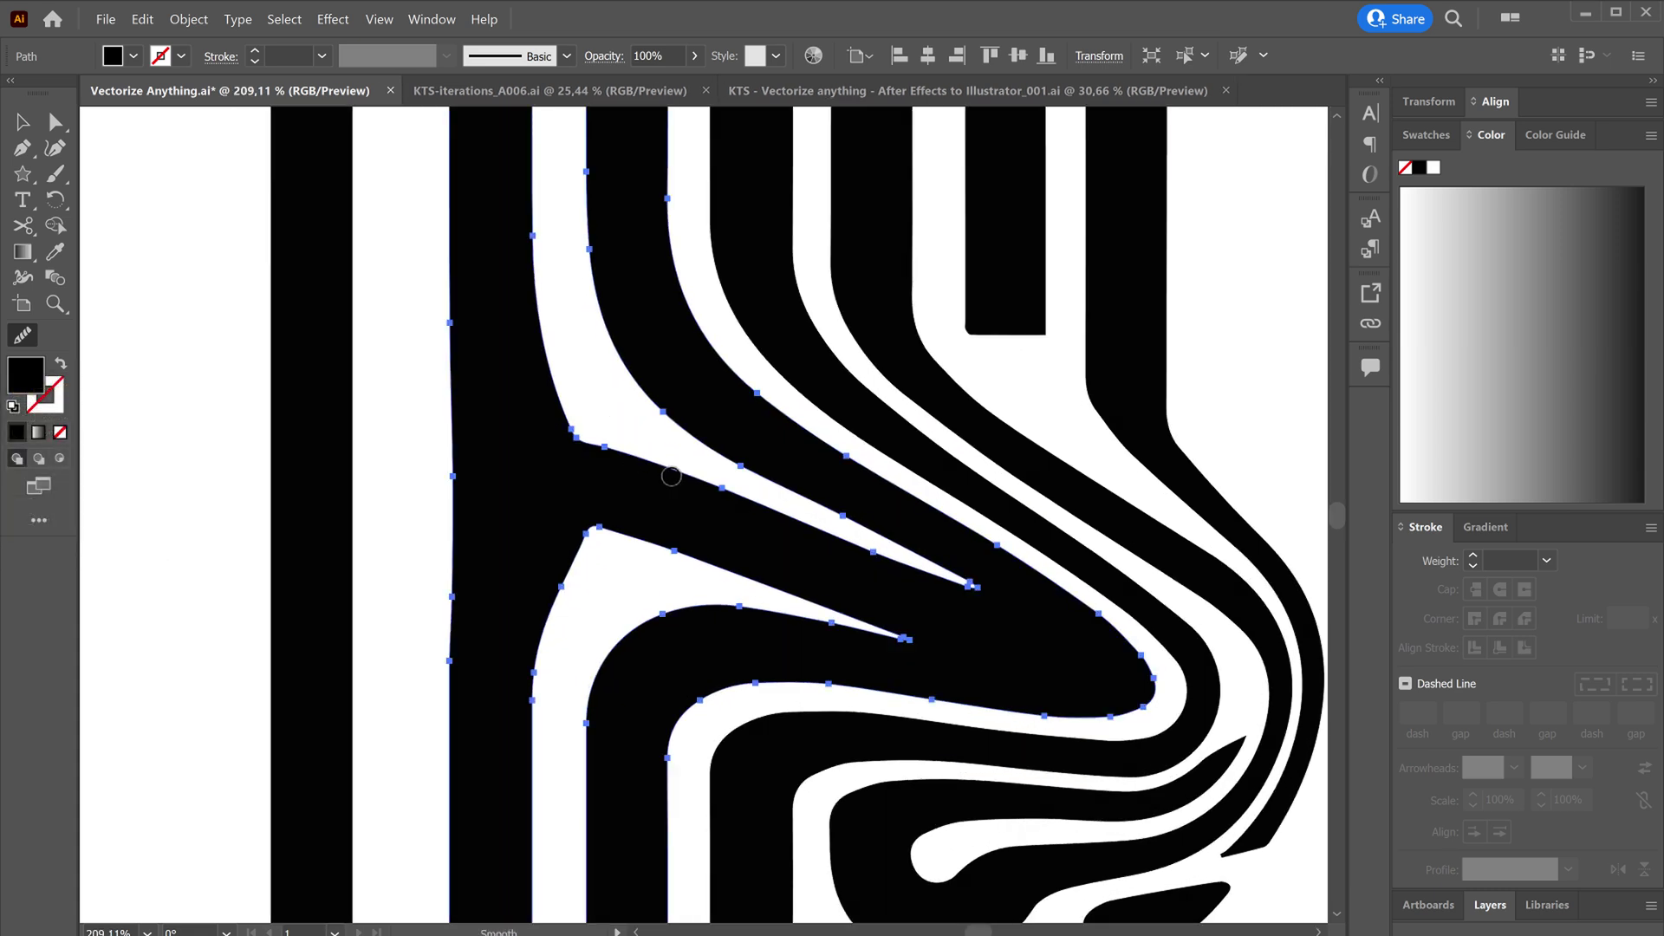
drag(664, 551, 698, 562)
Adjust the curve handle of the anchor point at the H's upper inner corner with the Direct Selection tool, and deselect.
key(a)
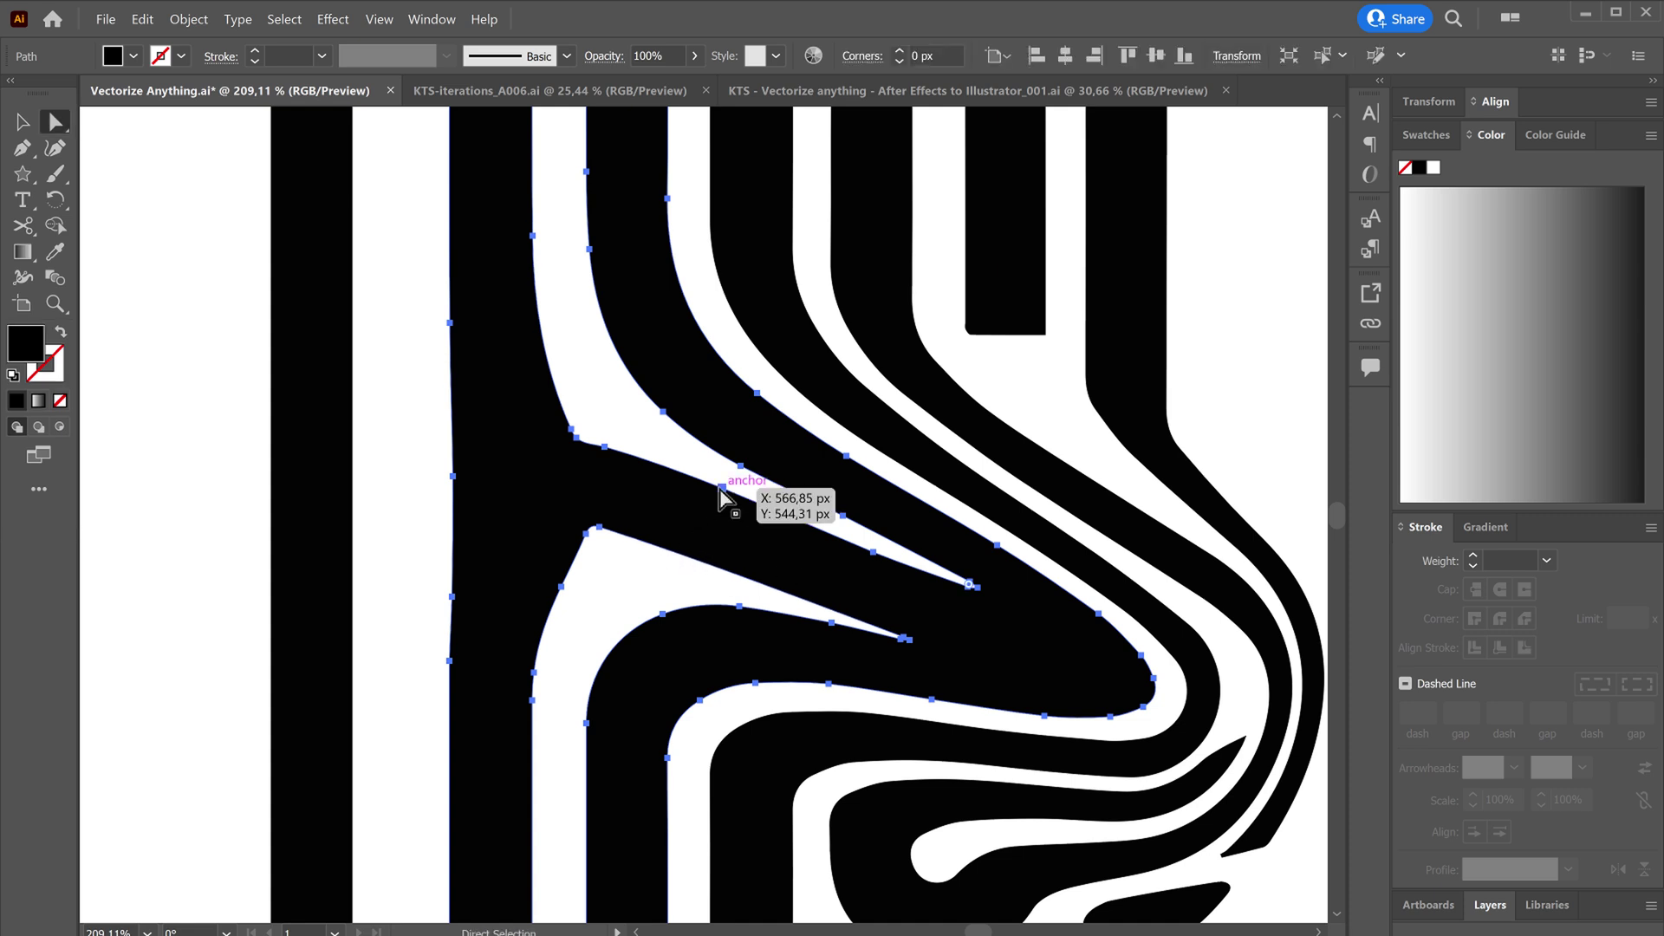
click(721, 488)
key(ctrl+space)
drag(582, 444, 786, 423)
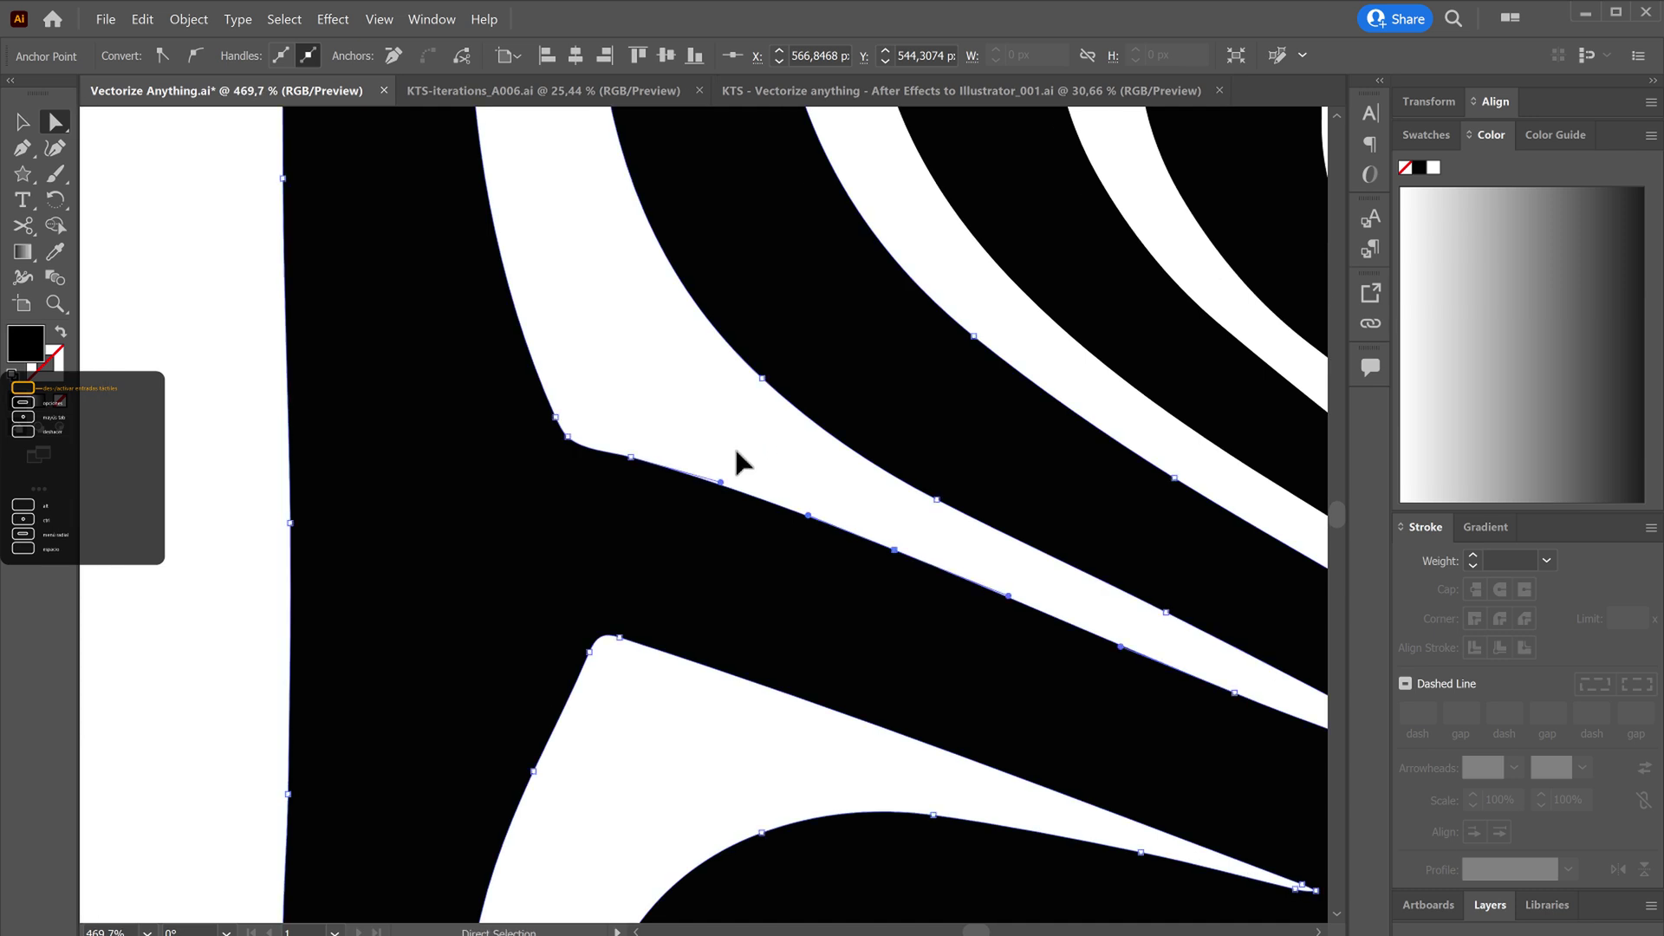
drag(684, 425, 623, 476)
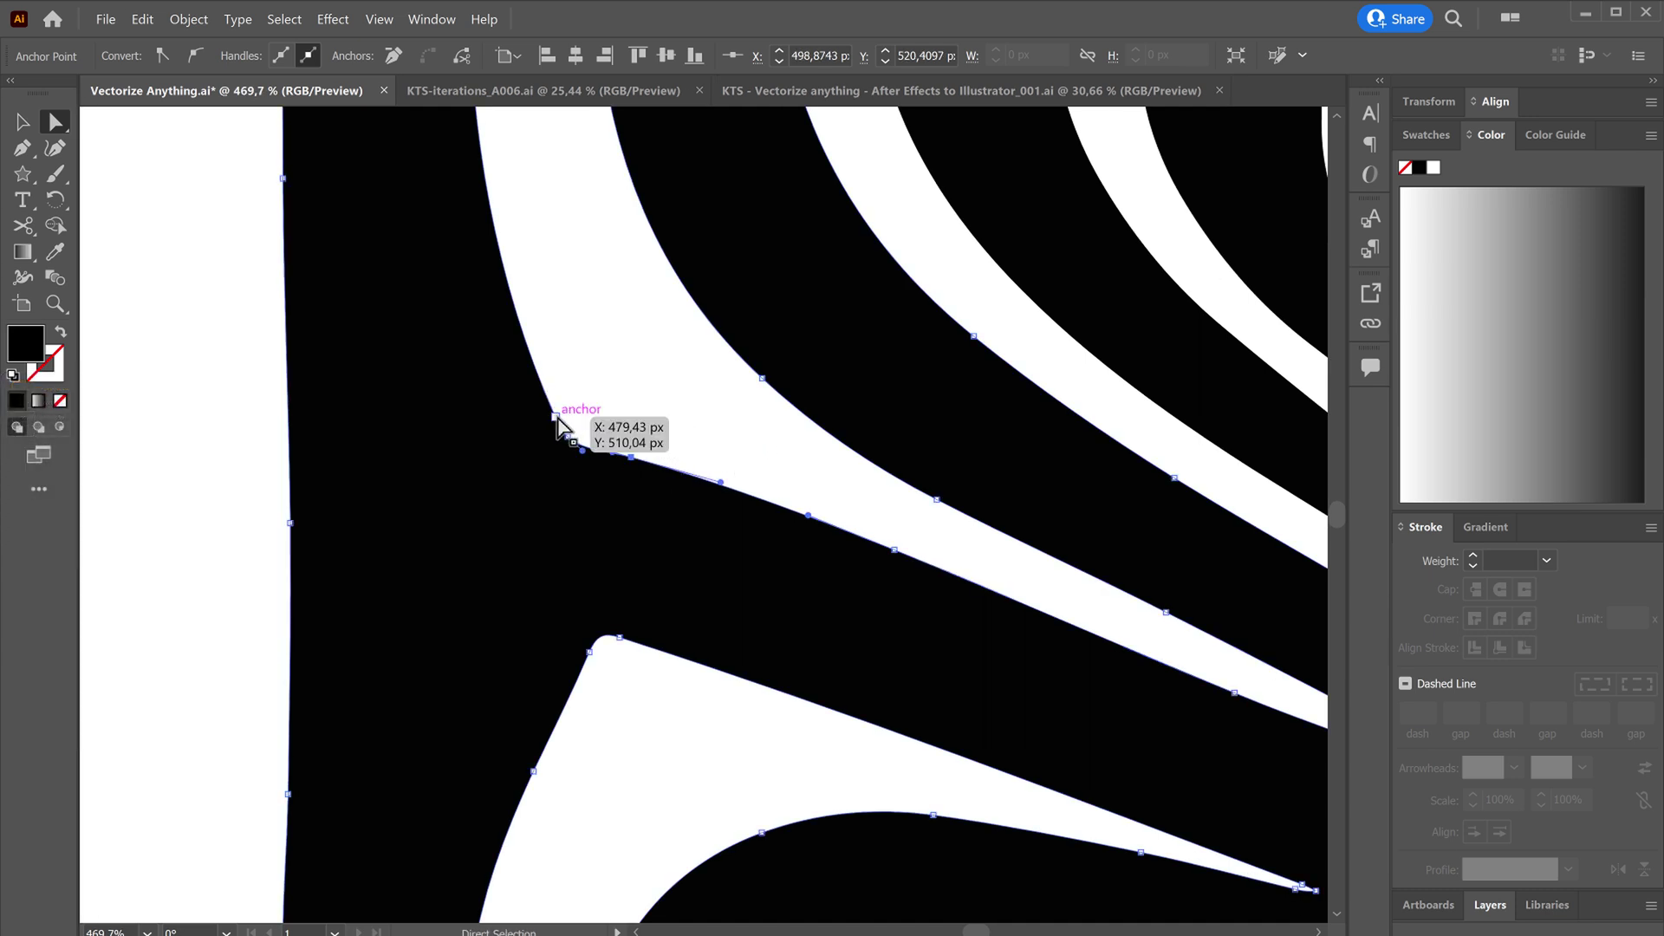
click(555, 417)
drag(494, 283, 487, 267)
click(573, 286)
key(ctrl+space)
drag(775, 355, 420, 494)
key(space)
drag(716, 431, 699, 498)
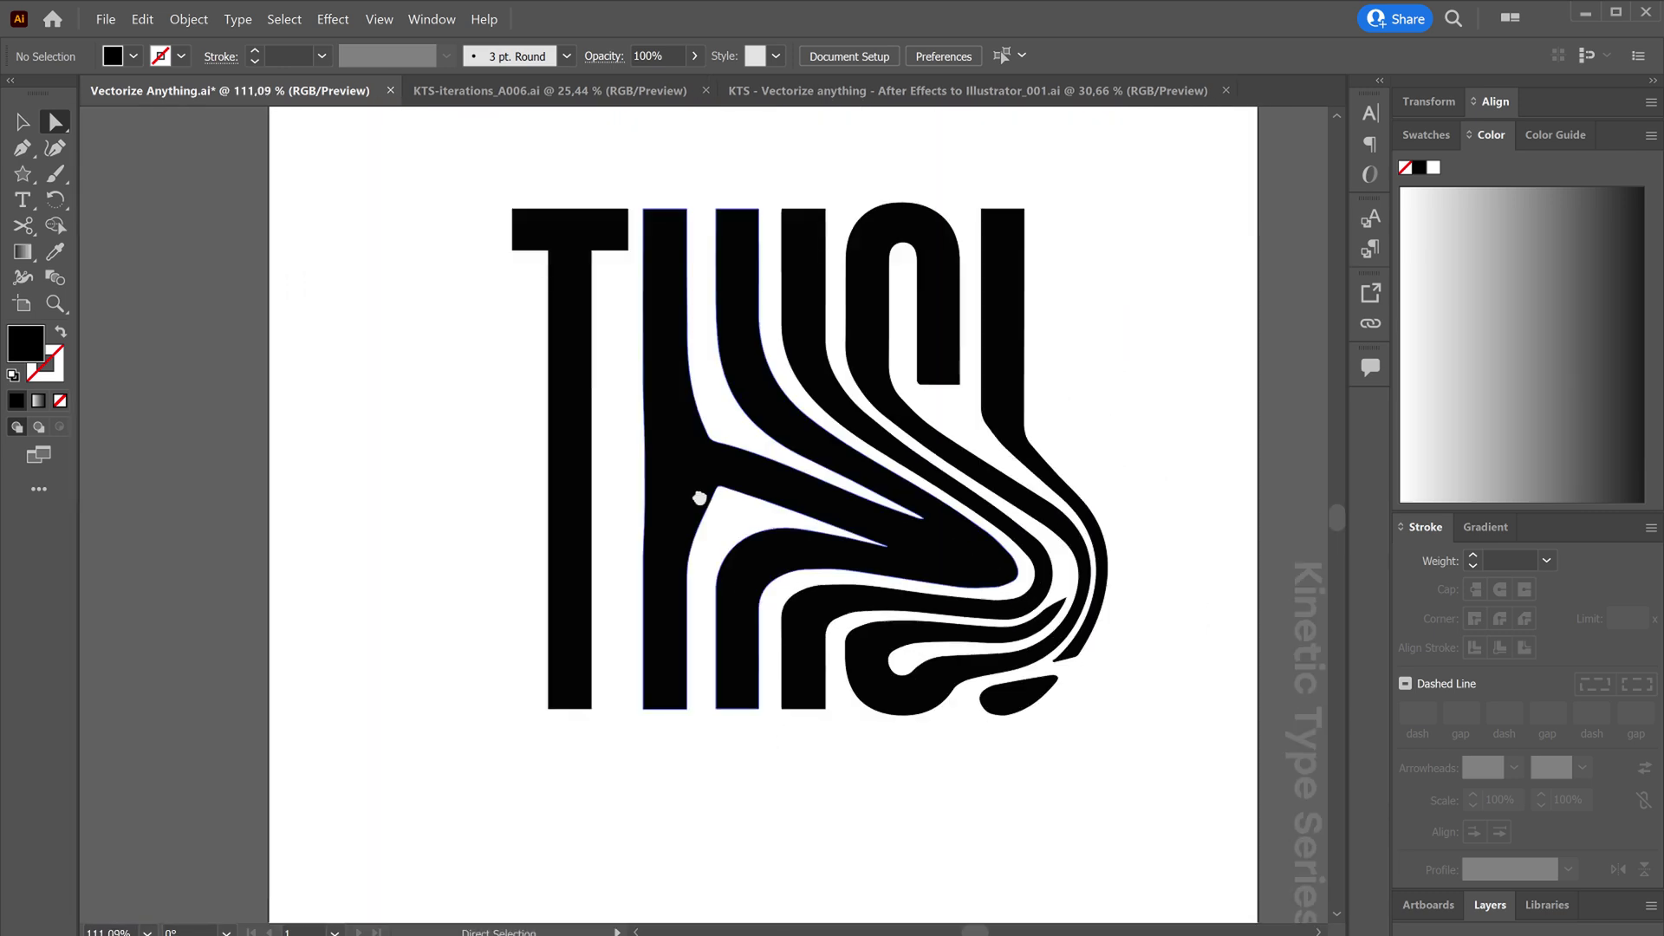
drag(817, 268, 728, 271)
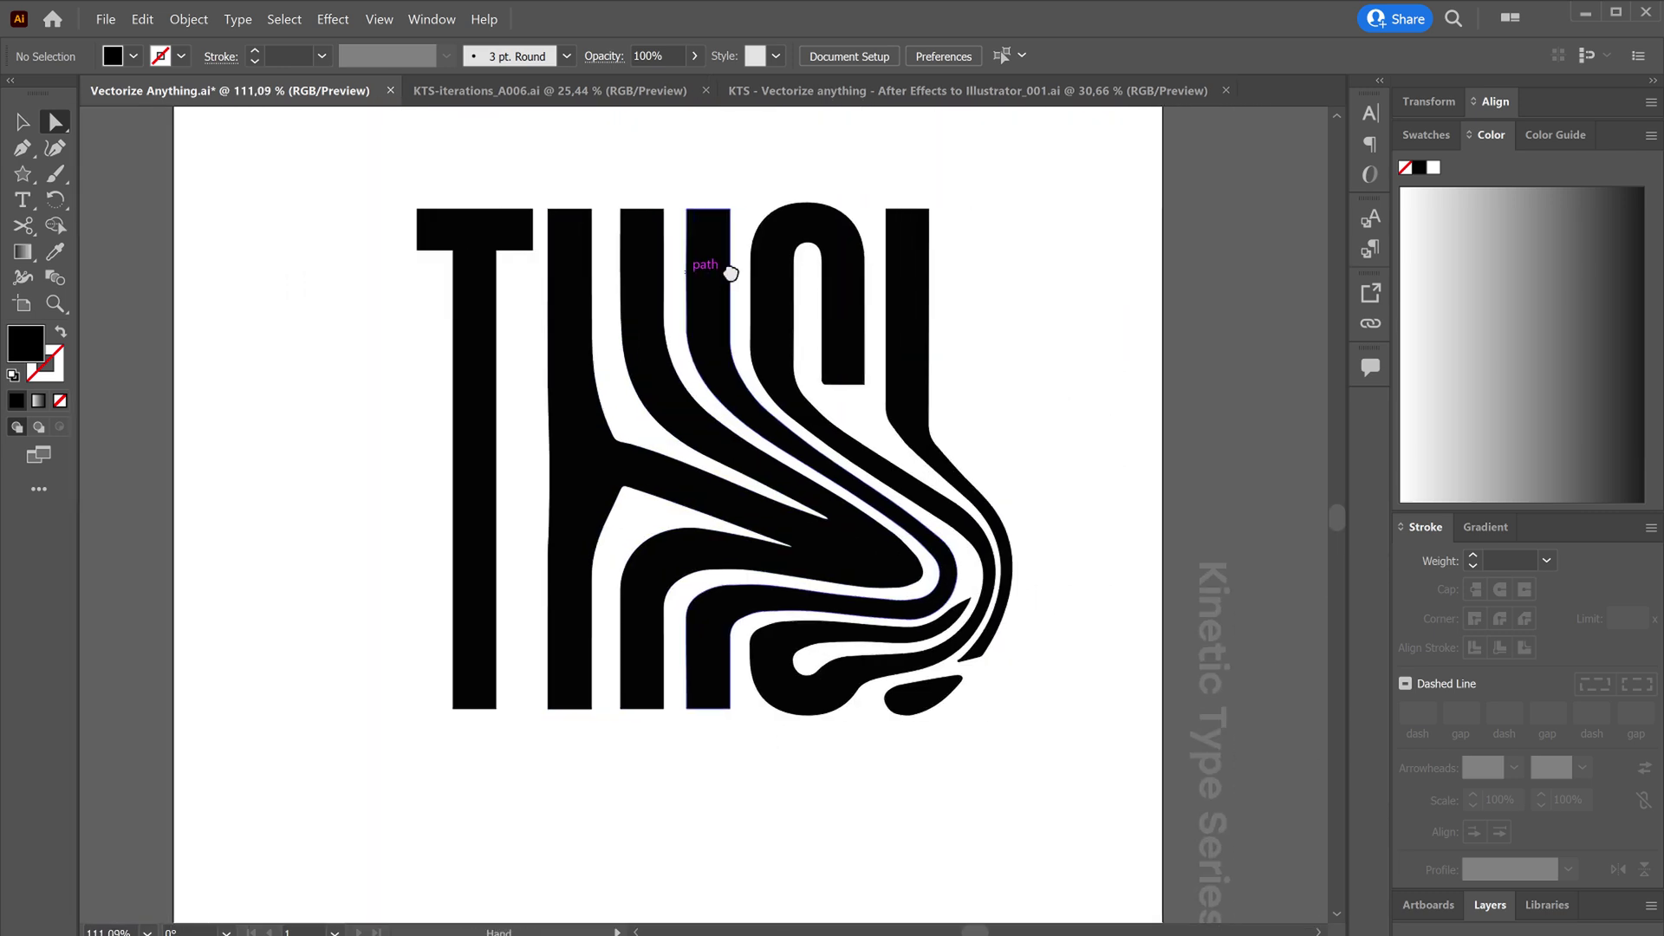